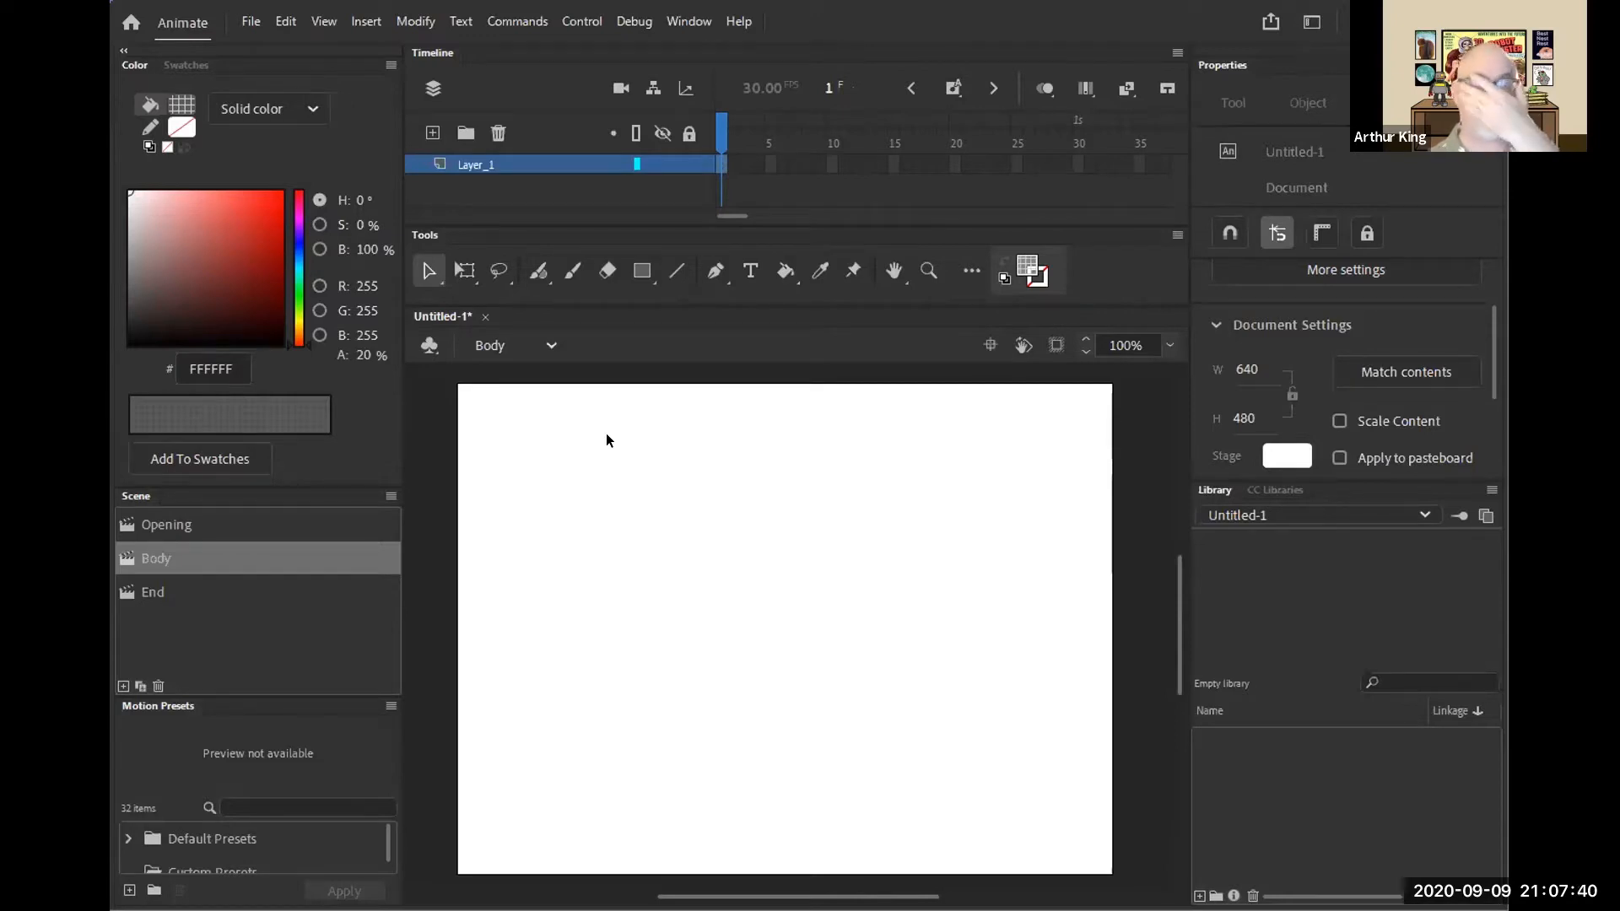
- Rename Layer_1 in the Body scene as bkgrnd
{"action": "double_click", "coordinate": [471, 166]}
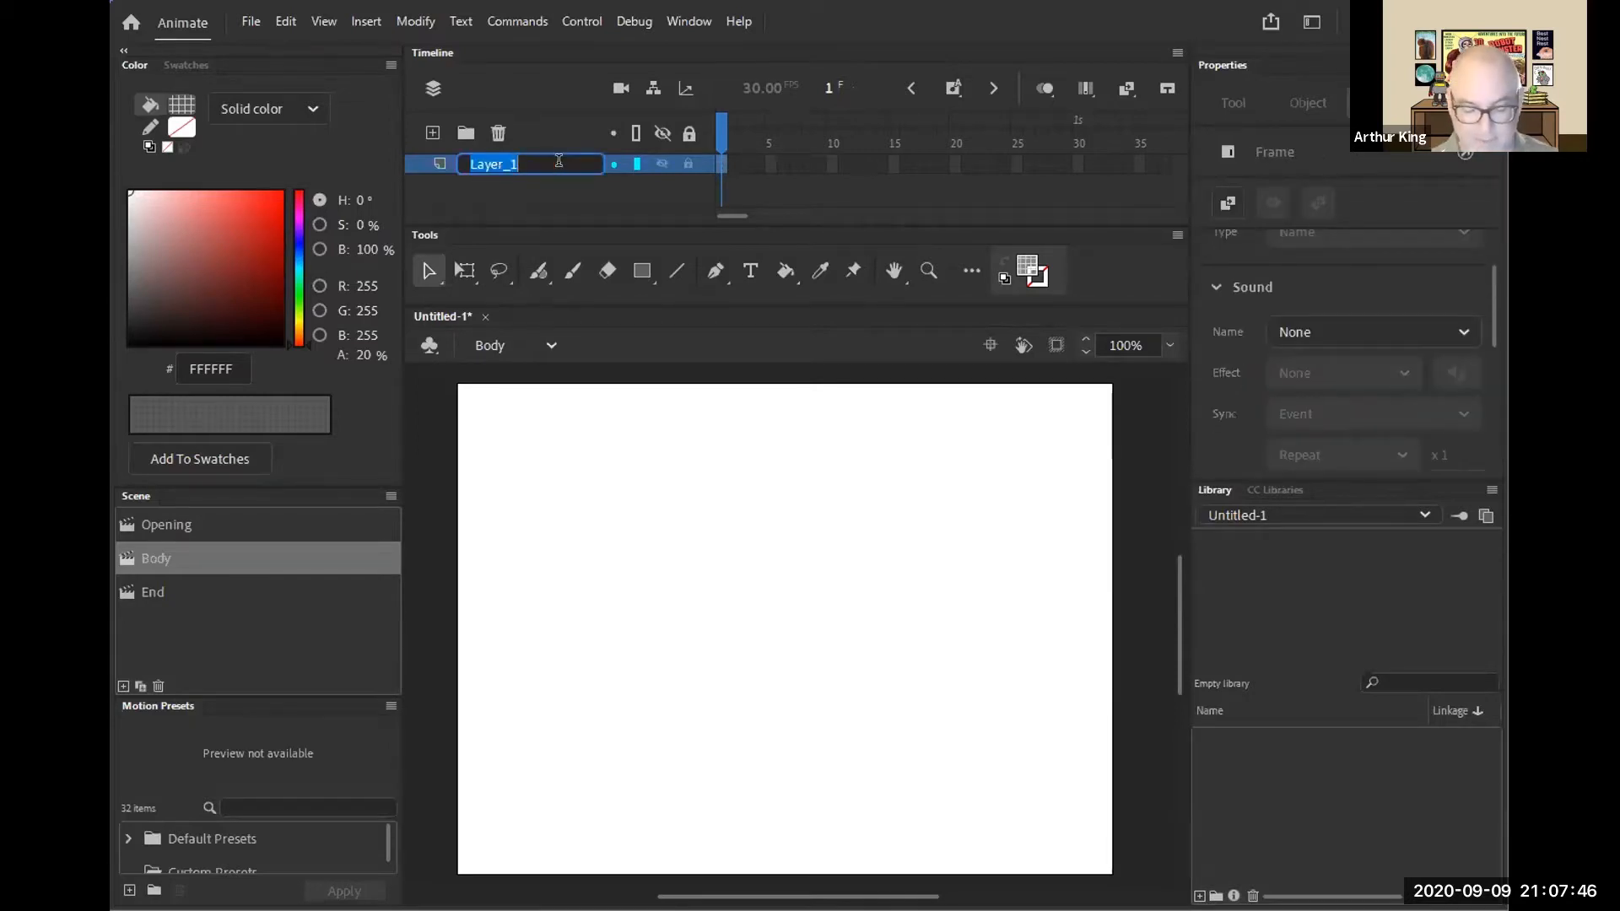
{"action": "type", "text": "kb"}
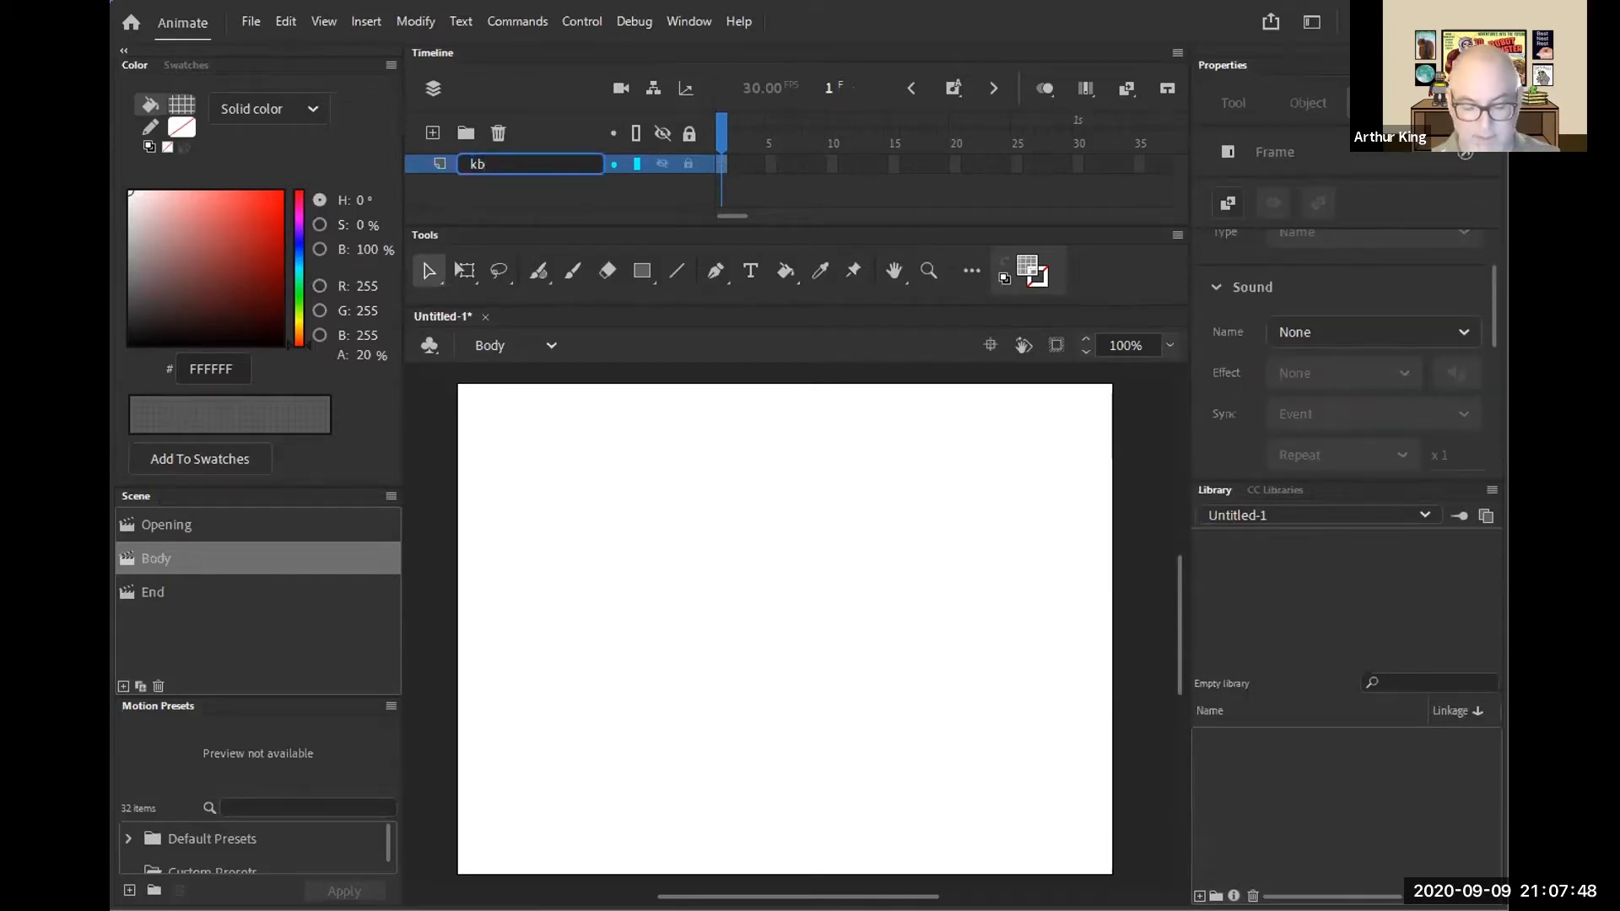
{"action": "type", "text": "grnd"}
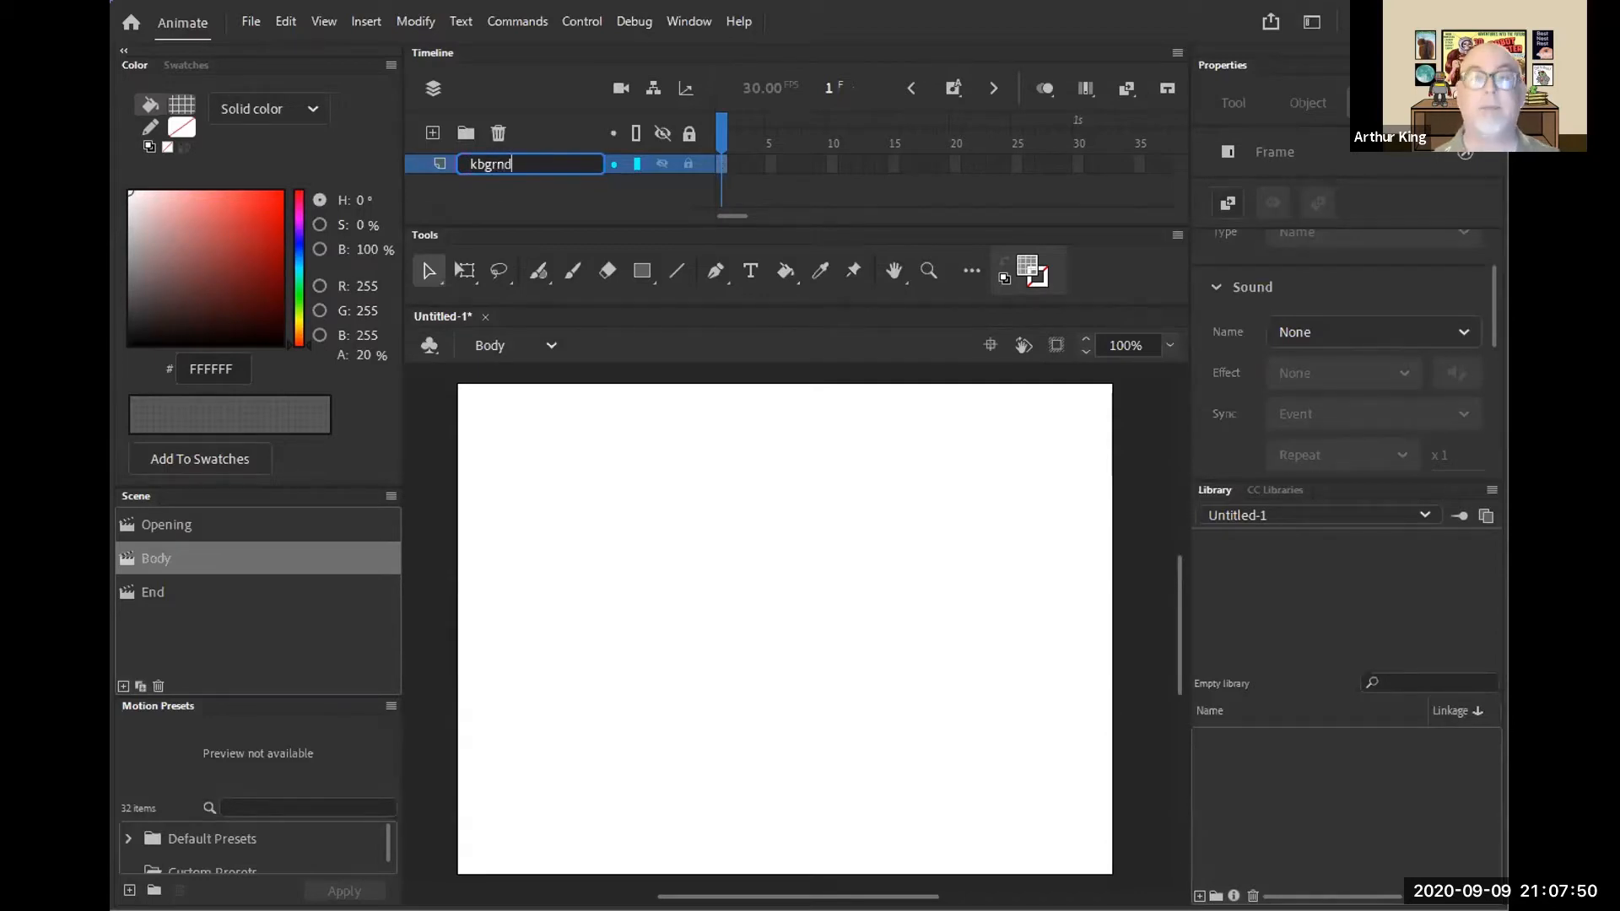
{"action": "left_click", "coordinate": [482, 161]}
{"action": "key", "text": "BackSpace"}
{"action": "key", "text": "BackSpace"}
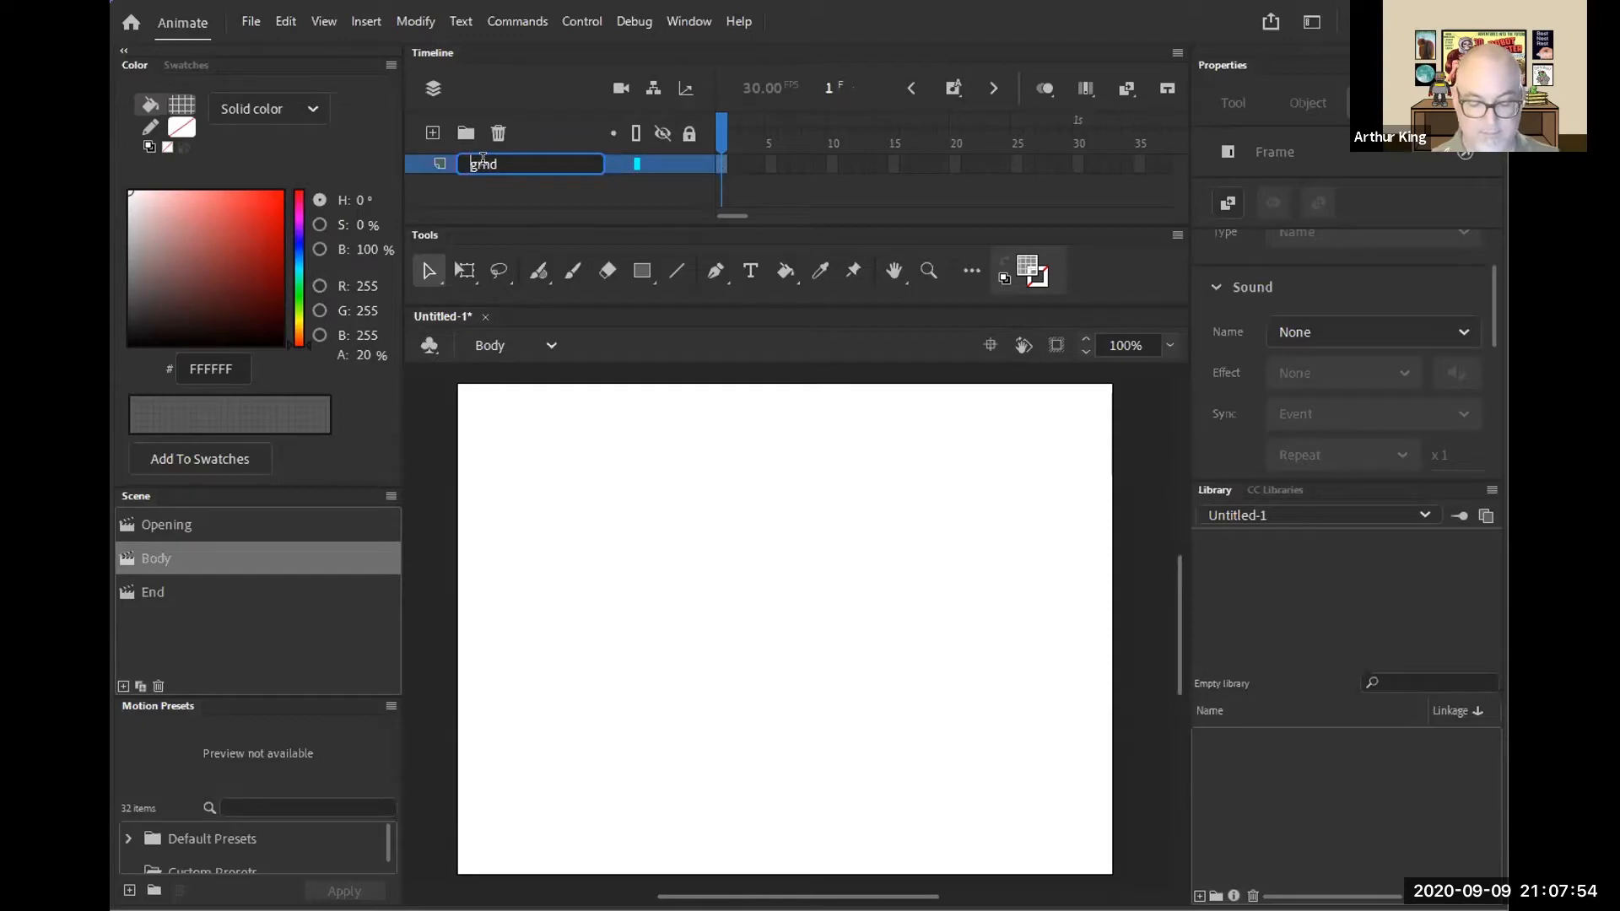
{"action": "type", "text": "bkl"}
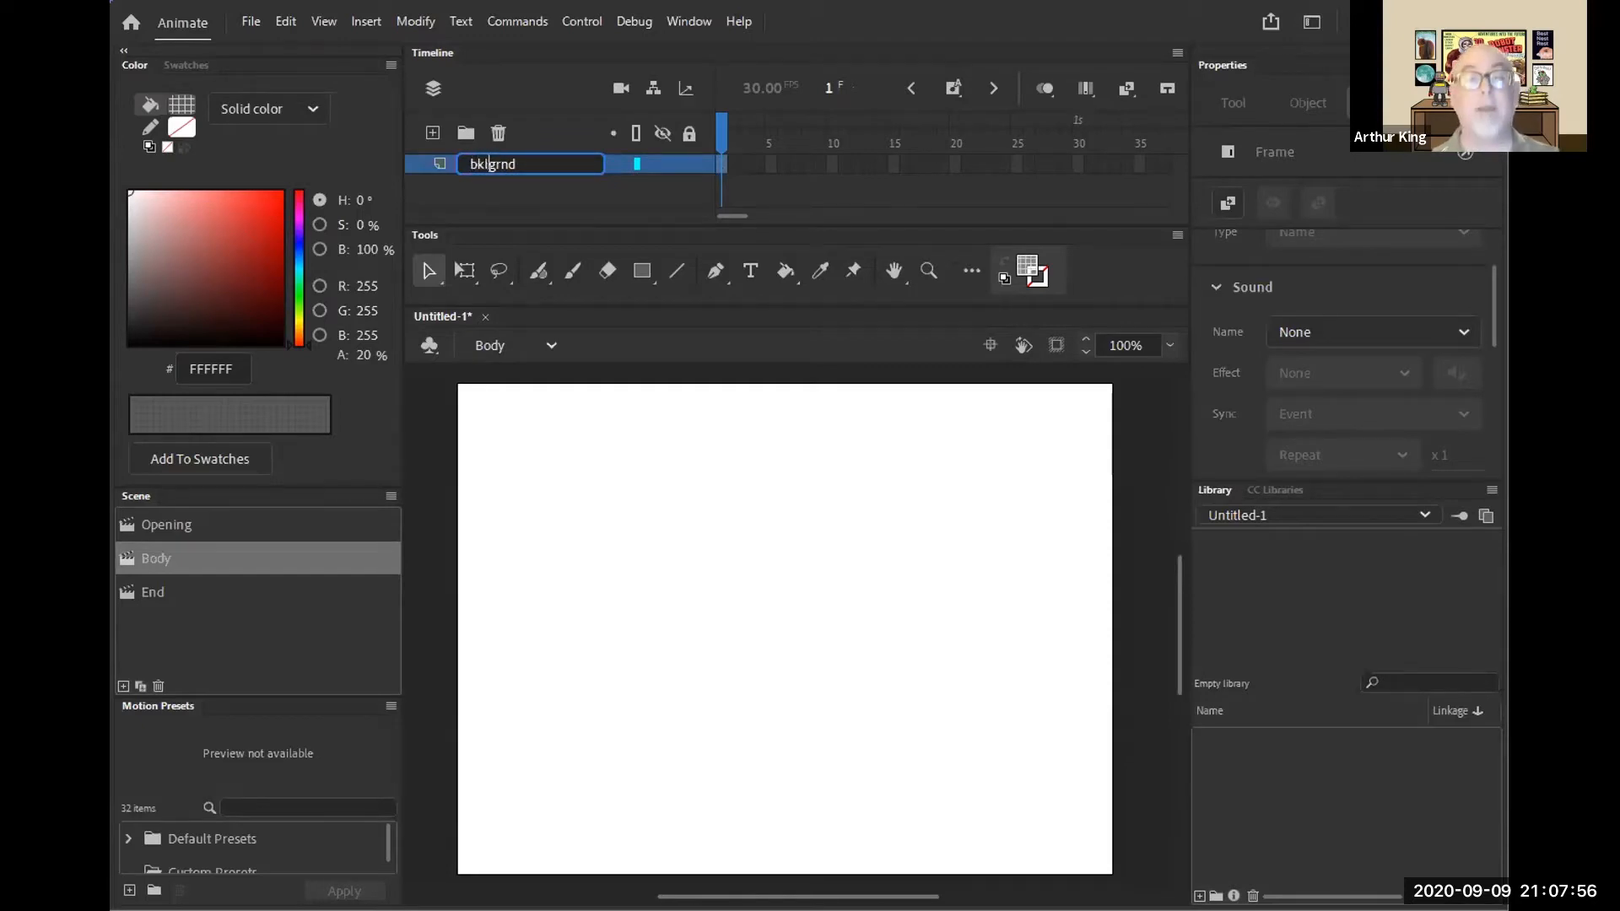
{"action": "key", "text": "BackSpace"}
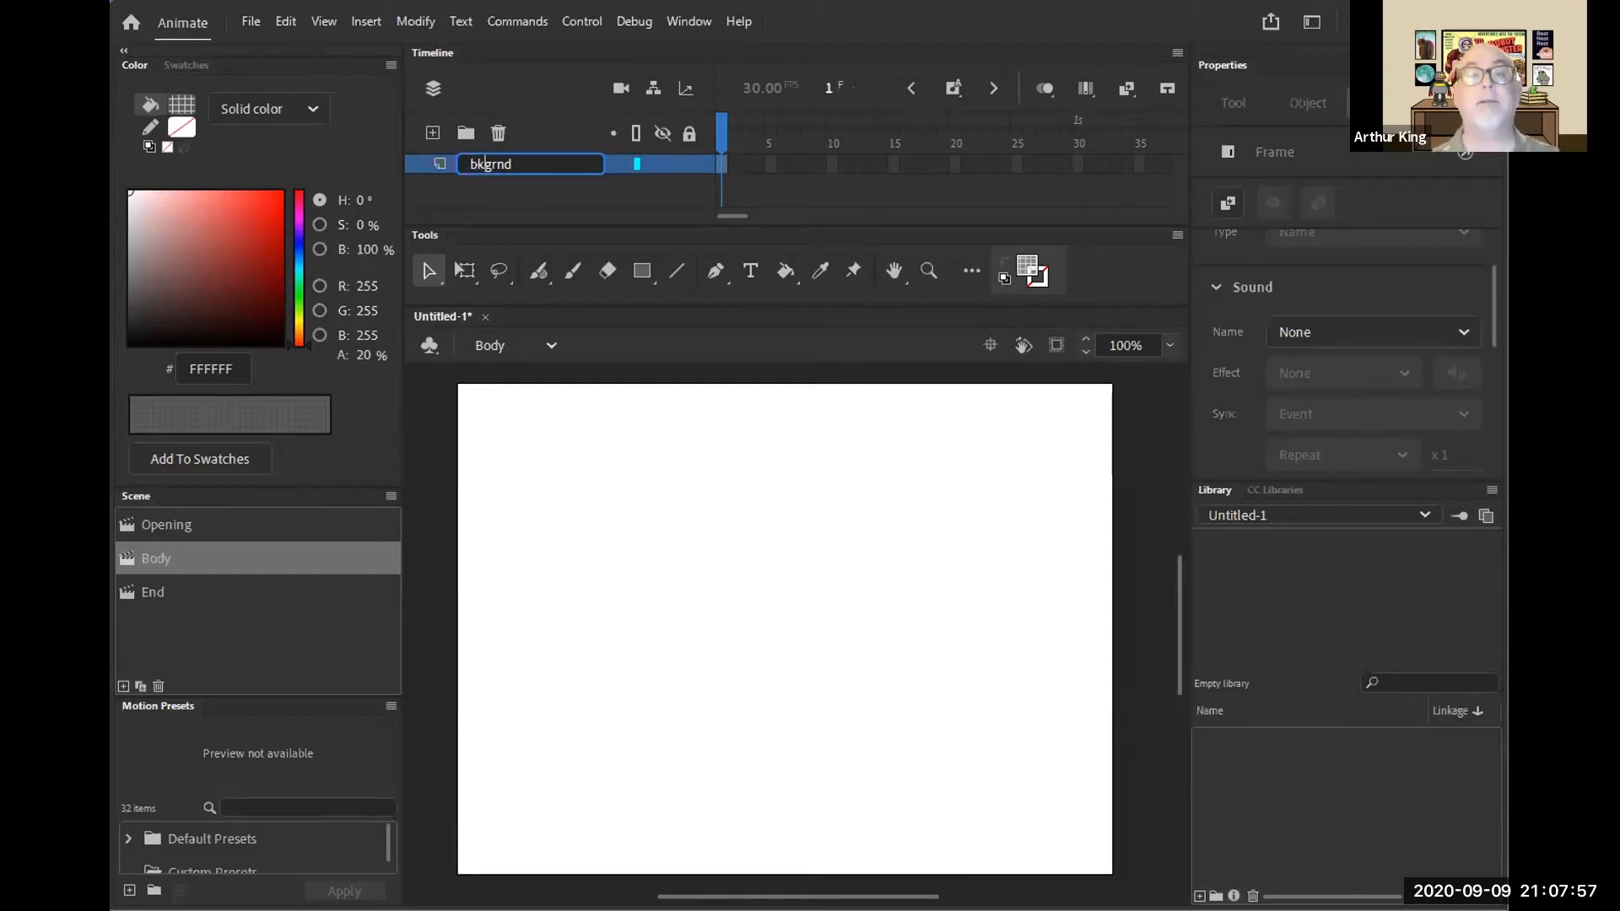
{"action": "left_click", "coordinate": [512, 208]}
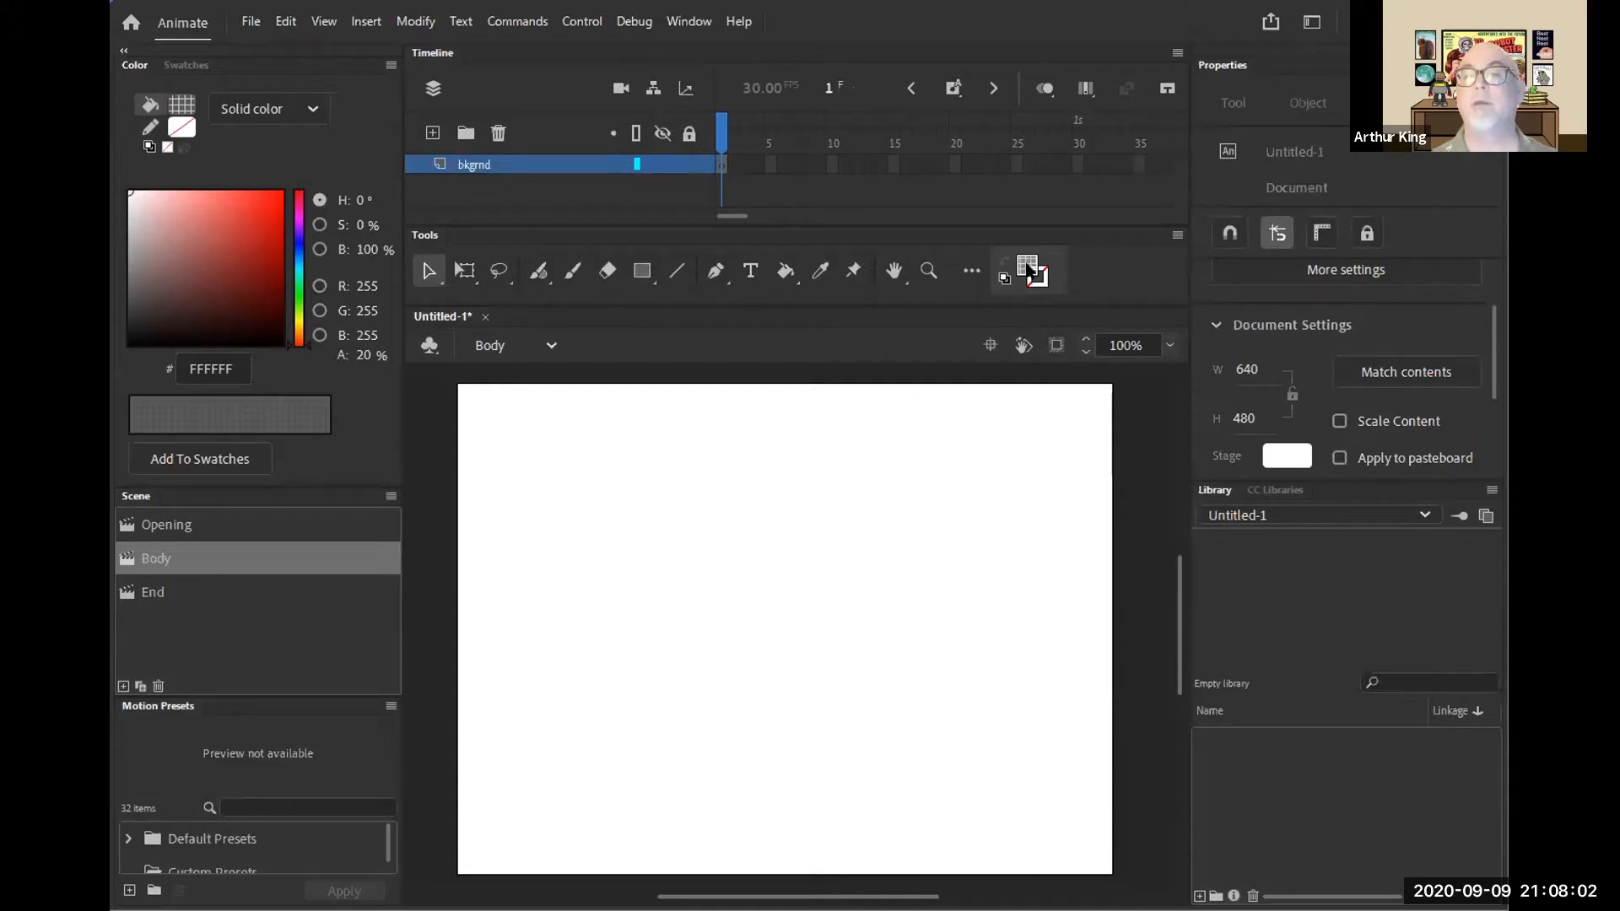
- Draw a rectangle about 491 px high on the bkgrnd layer so it covers the entire stage
{"action": "left_click", "coordinate": [1036, 274]}
{"action": "left_click", "coordinate": [1124, 409]}
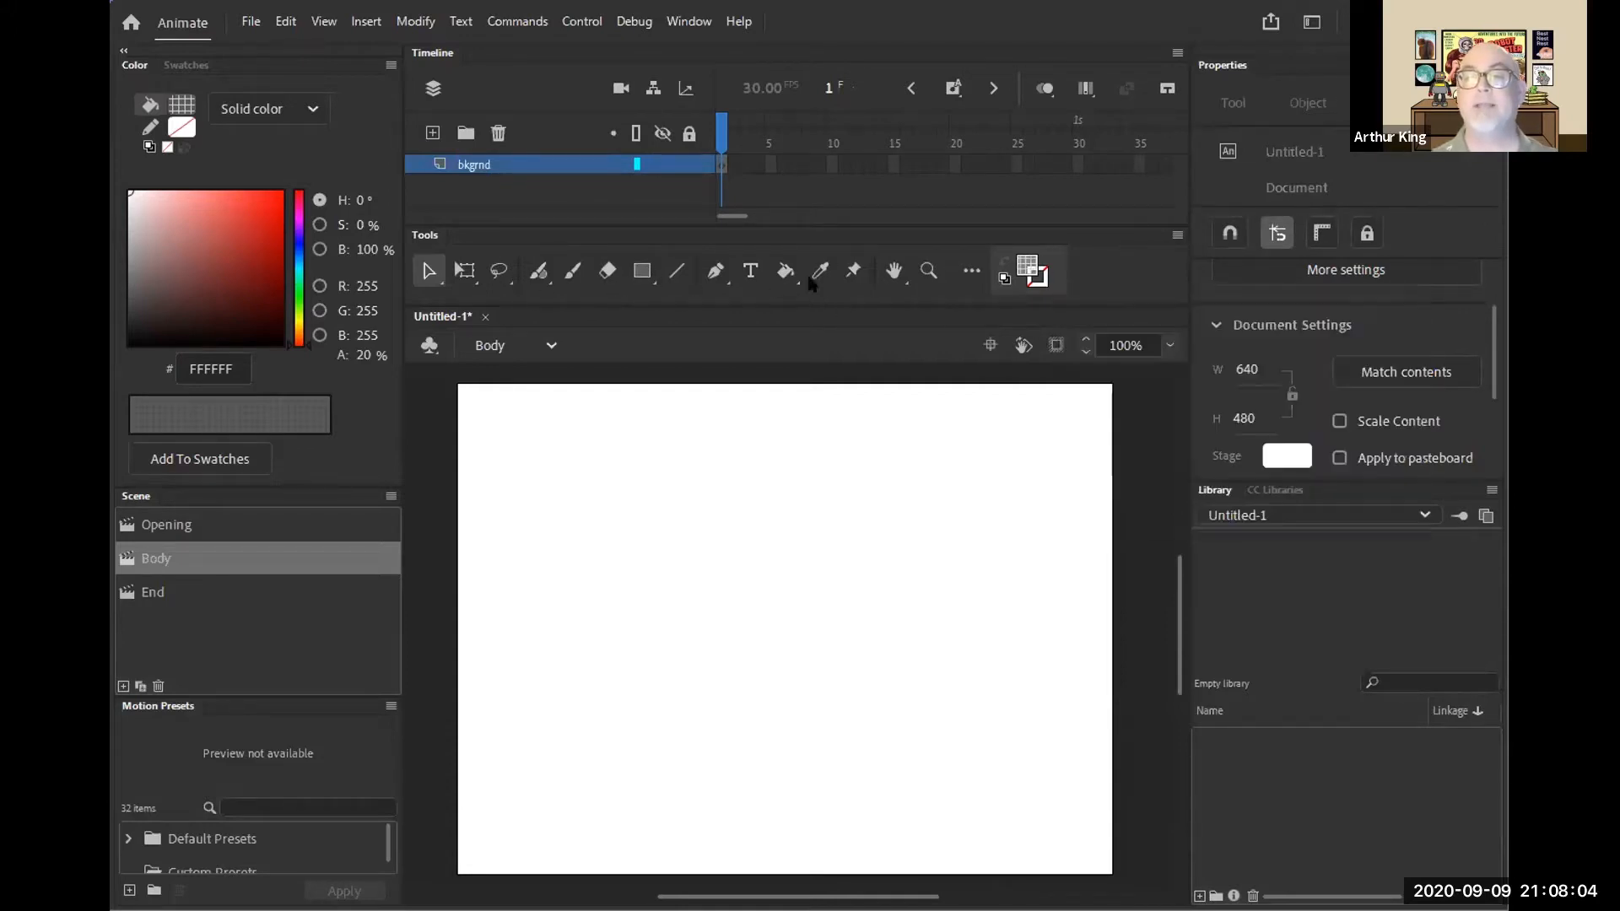
{"action": "left_click", "coordinate": [185, 107]}
{"action": "left_click", "coordinate": [724, 287]}
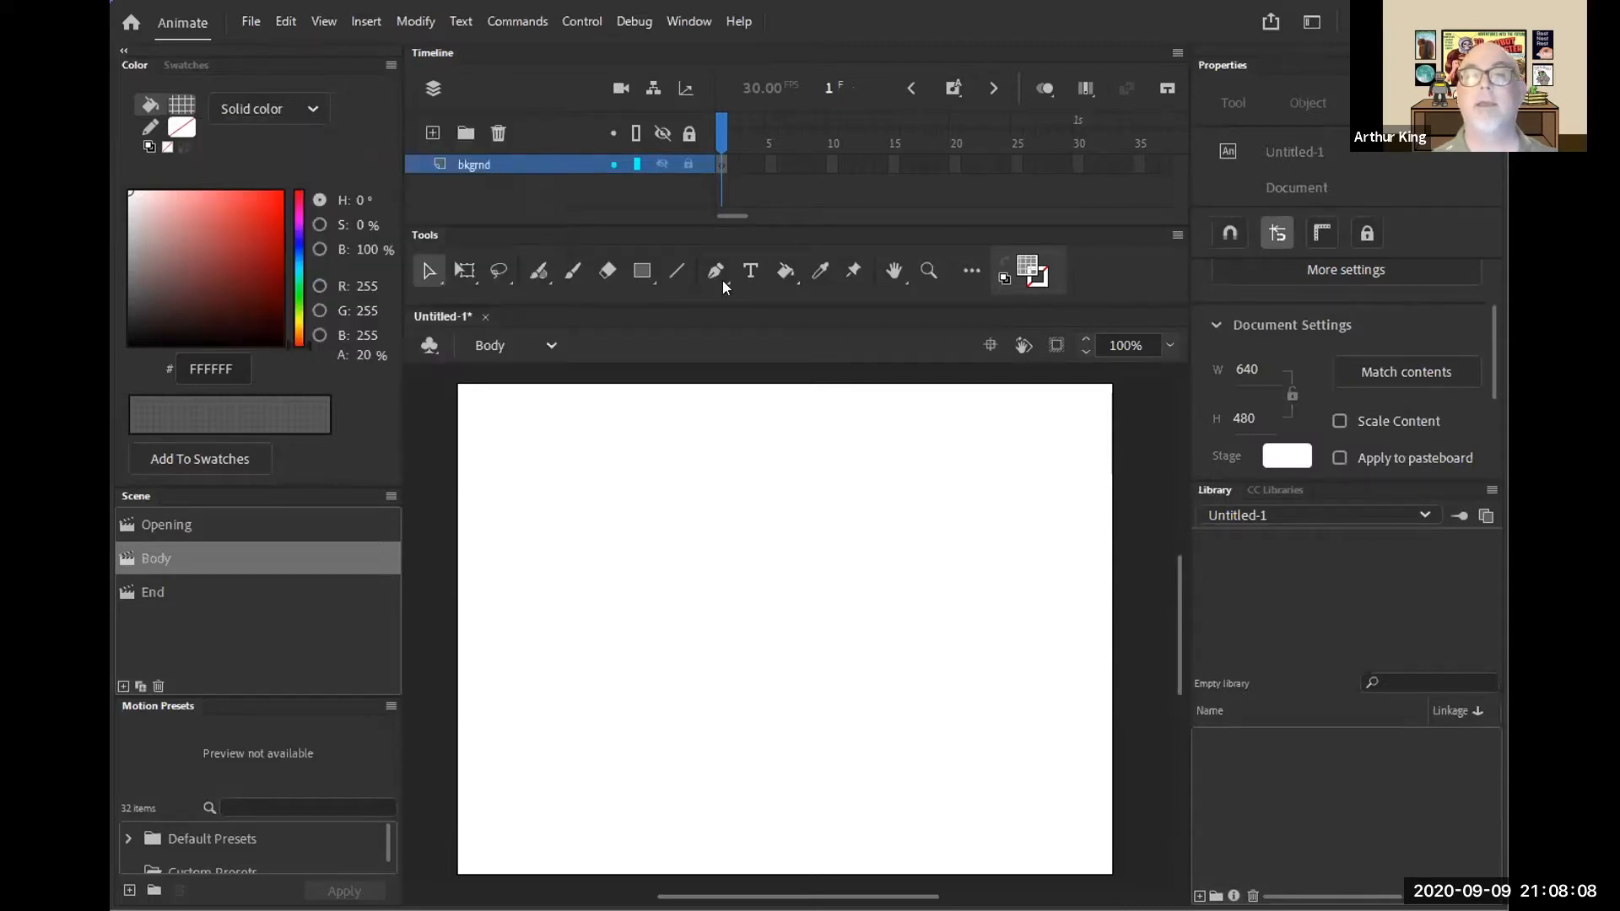
{"action": "left_click", "coordinate": [642, 271]}
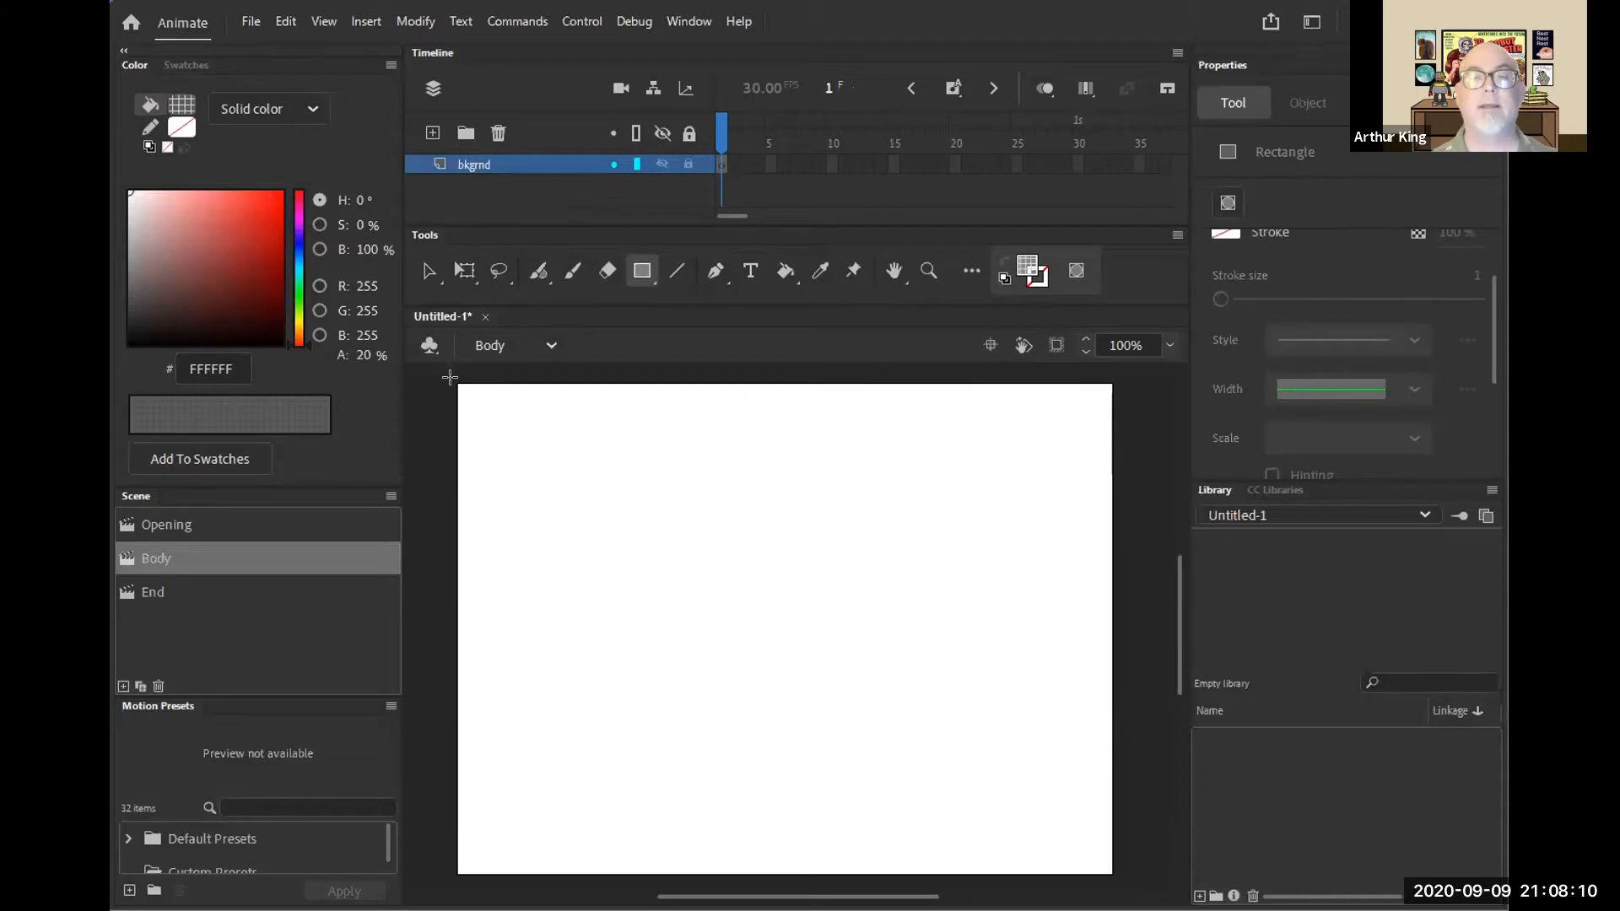
{"action": "left_click_drag", "start_coordinate": [452, 379], "coordinate": [1114, 882]}
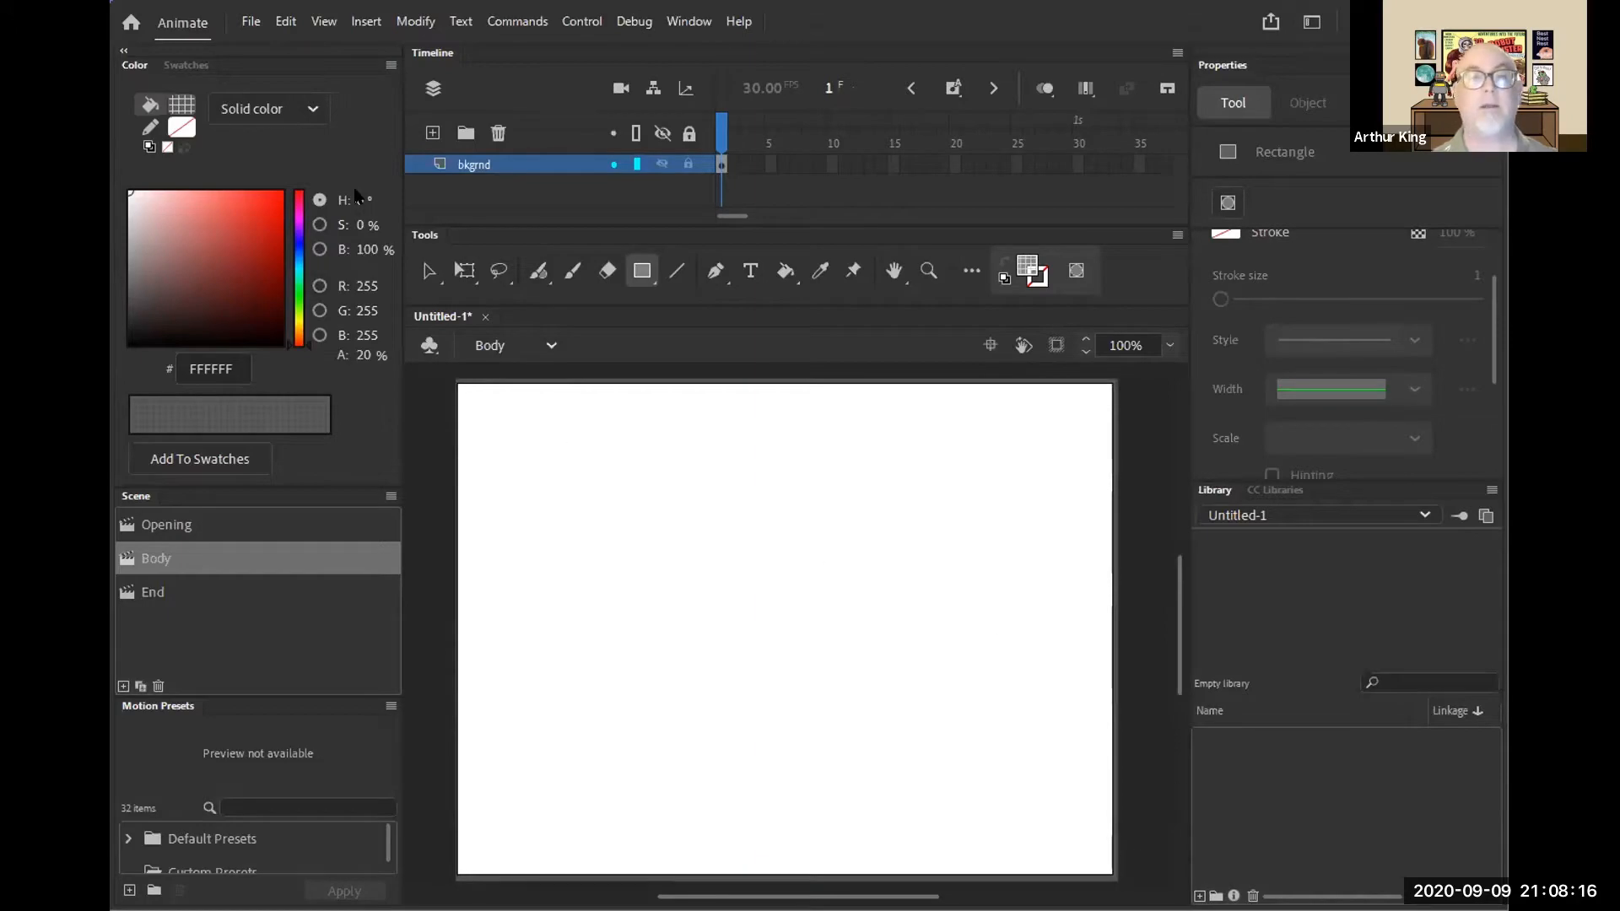
- Change the background rectangle's fill to green #00FF33
{"action": "left_click", "coordinate": [428, 272]}
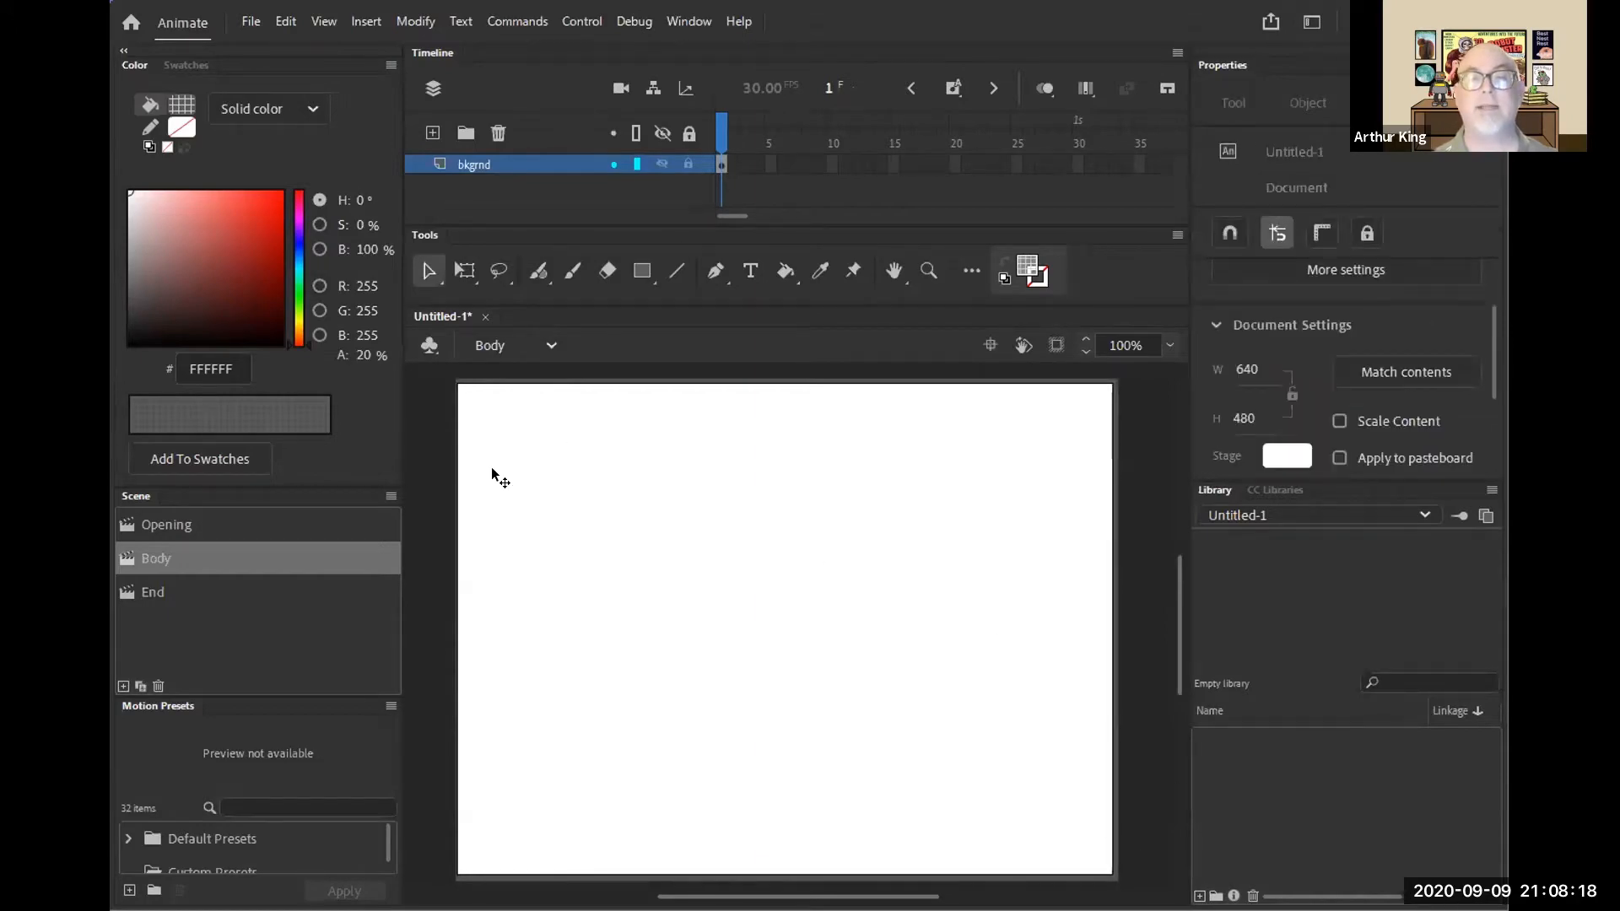
{"action": "left_click", "coordinate": [688, 596]}
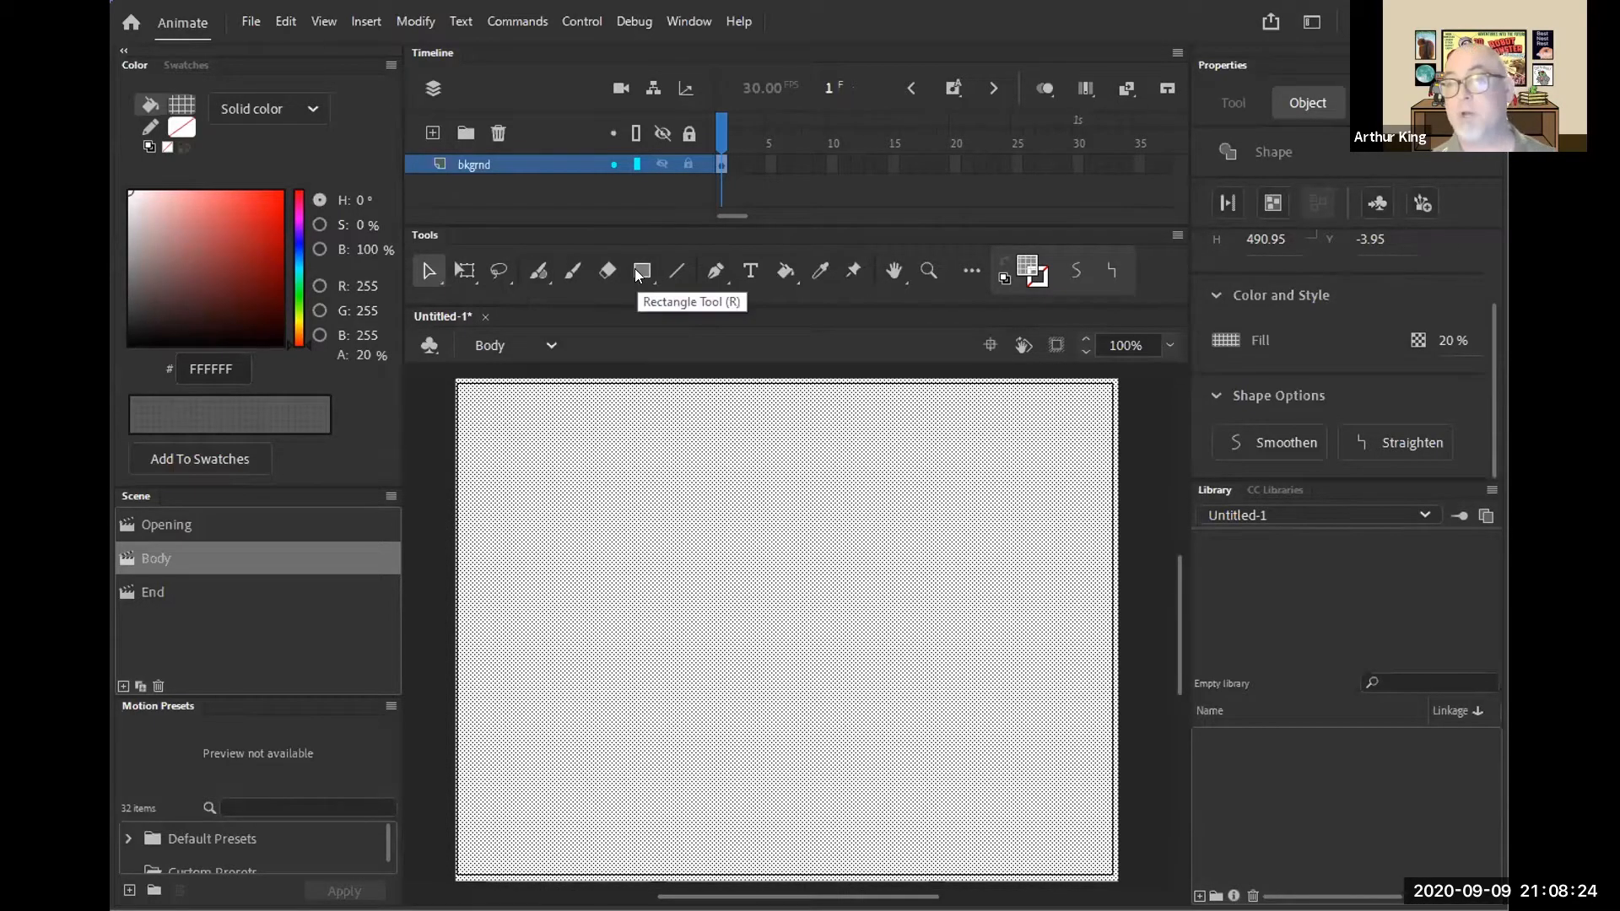
{"action": "left_click", "coordinate": [182, 105]}
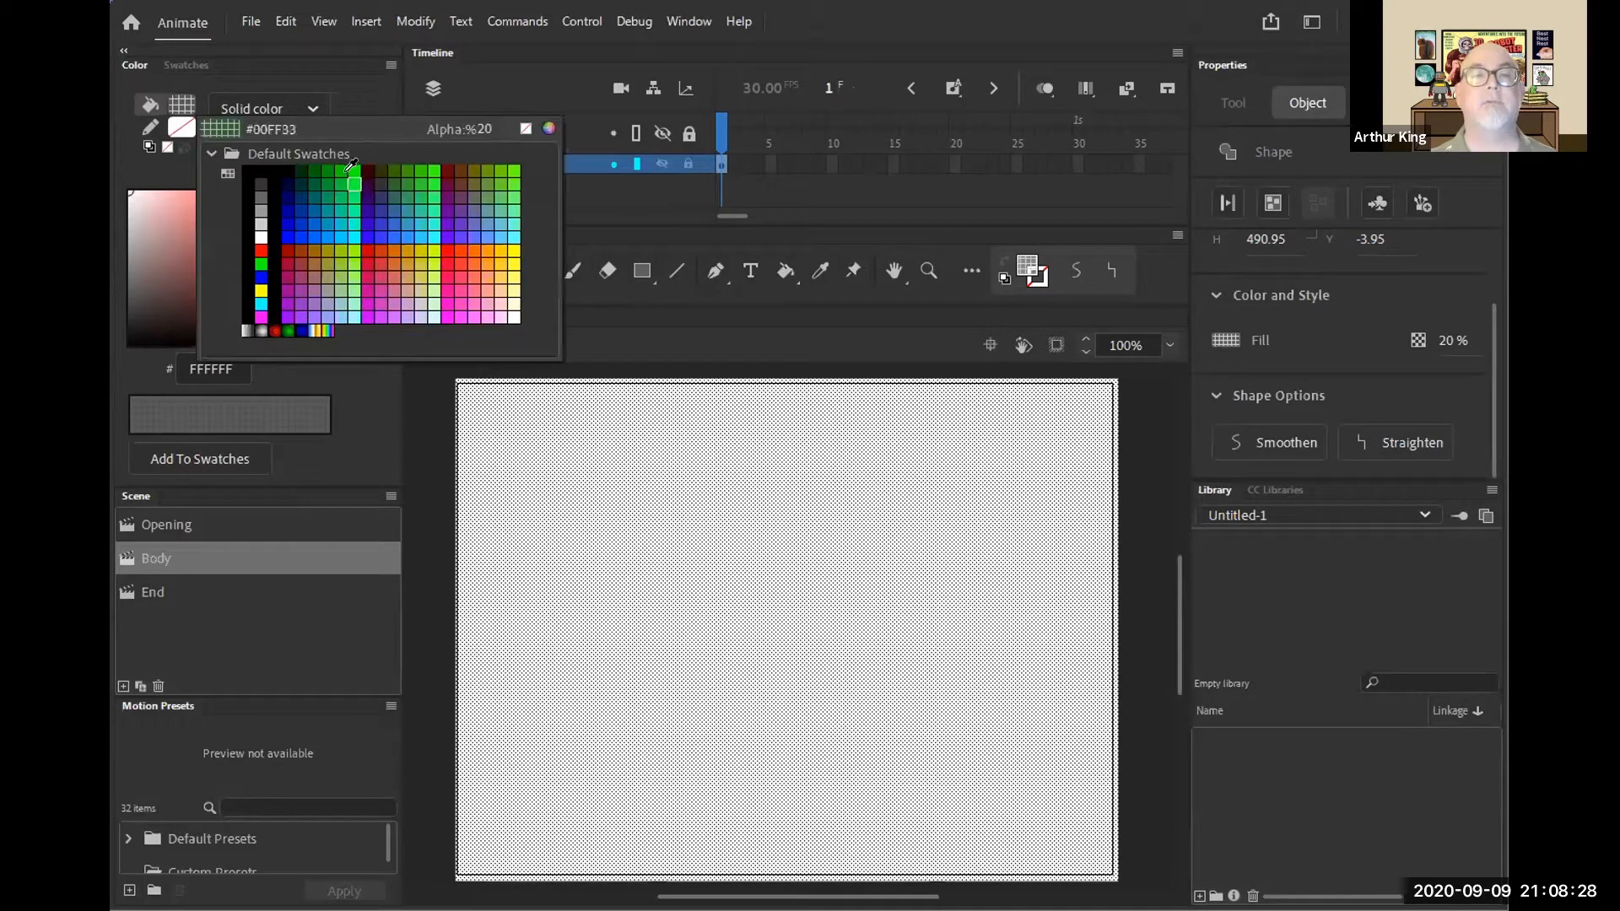
{"action": "left_click", "coordinate": [346, 181]}
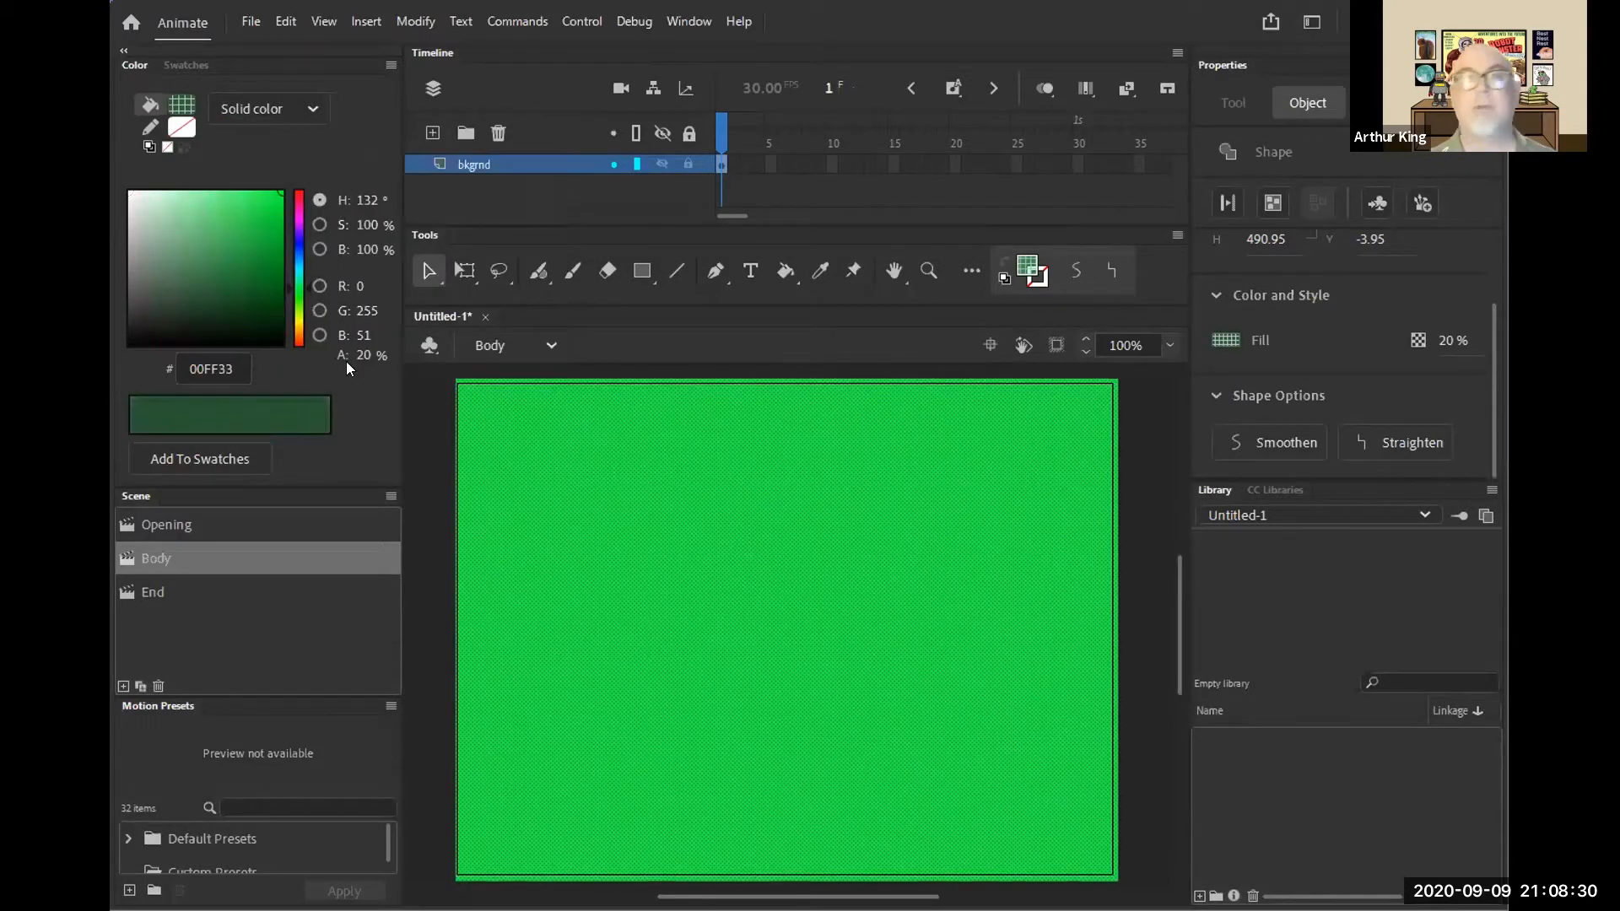
{"action": "left_click", "coordinate": [423, 406]}
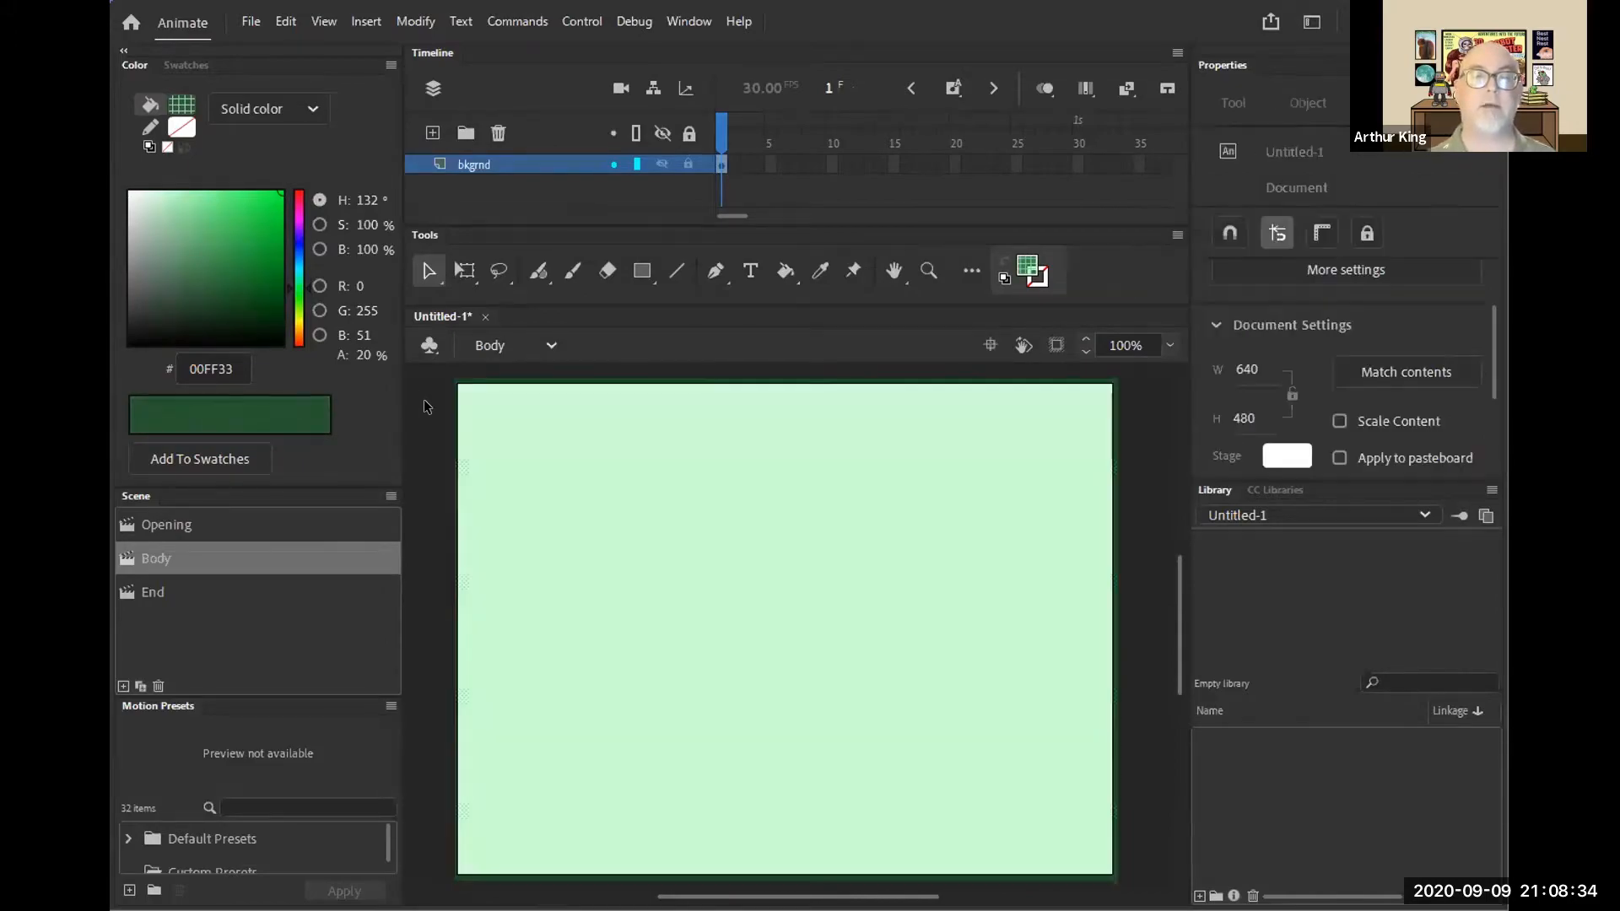
- Set the green background rectangle's fill alpha to 100%
{"action": "left_click", "coordinate": [578, 464]}
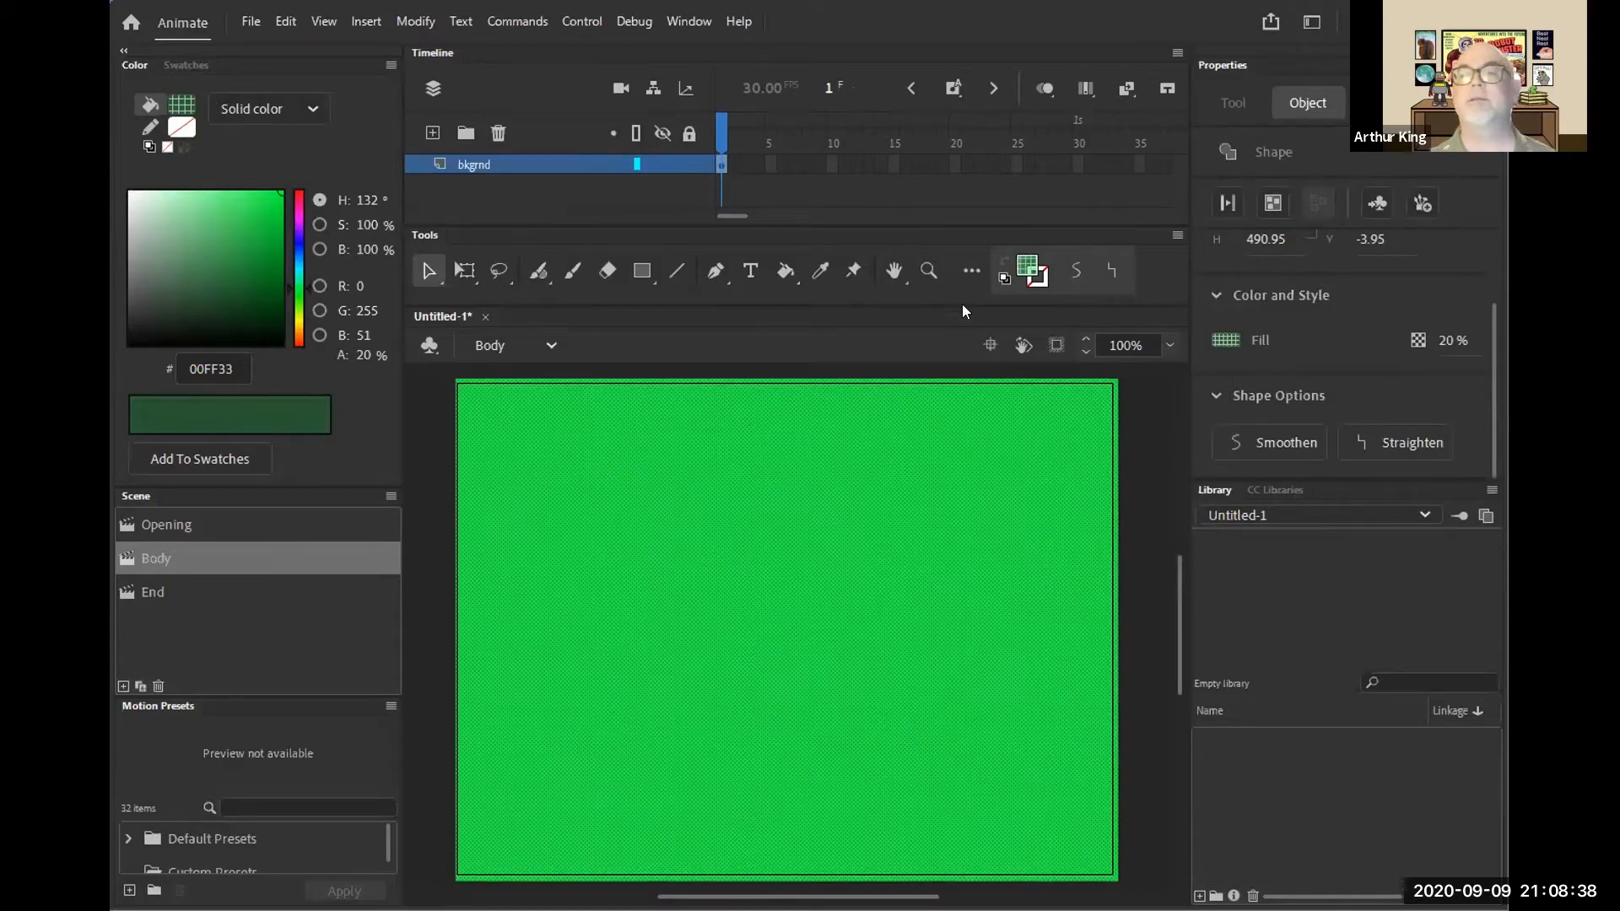
{"action": "left_click", "coordinate": [1024, 265]}
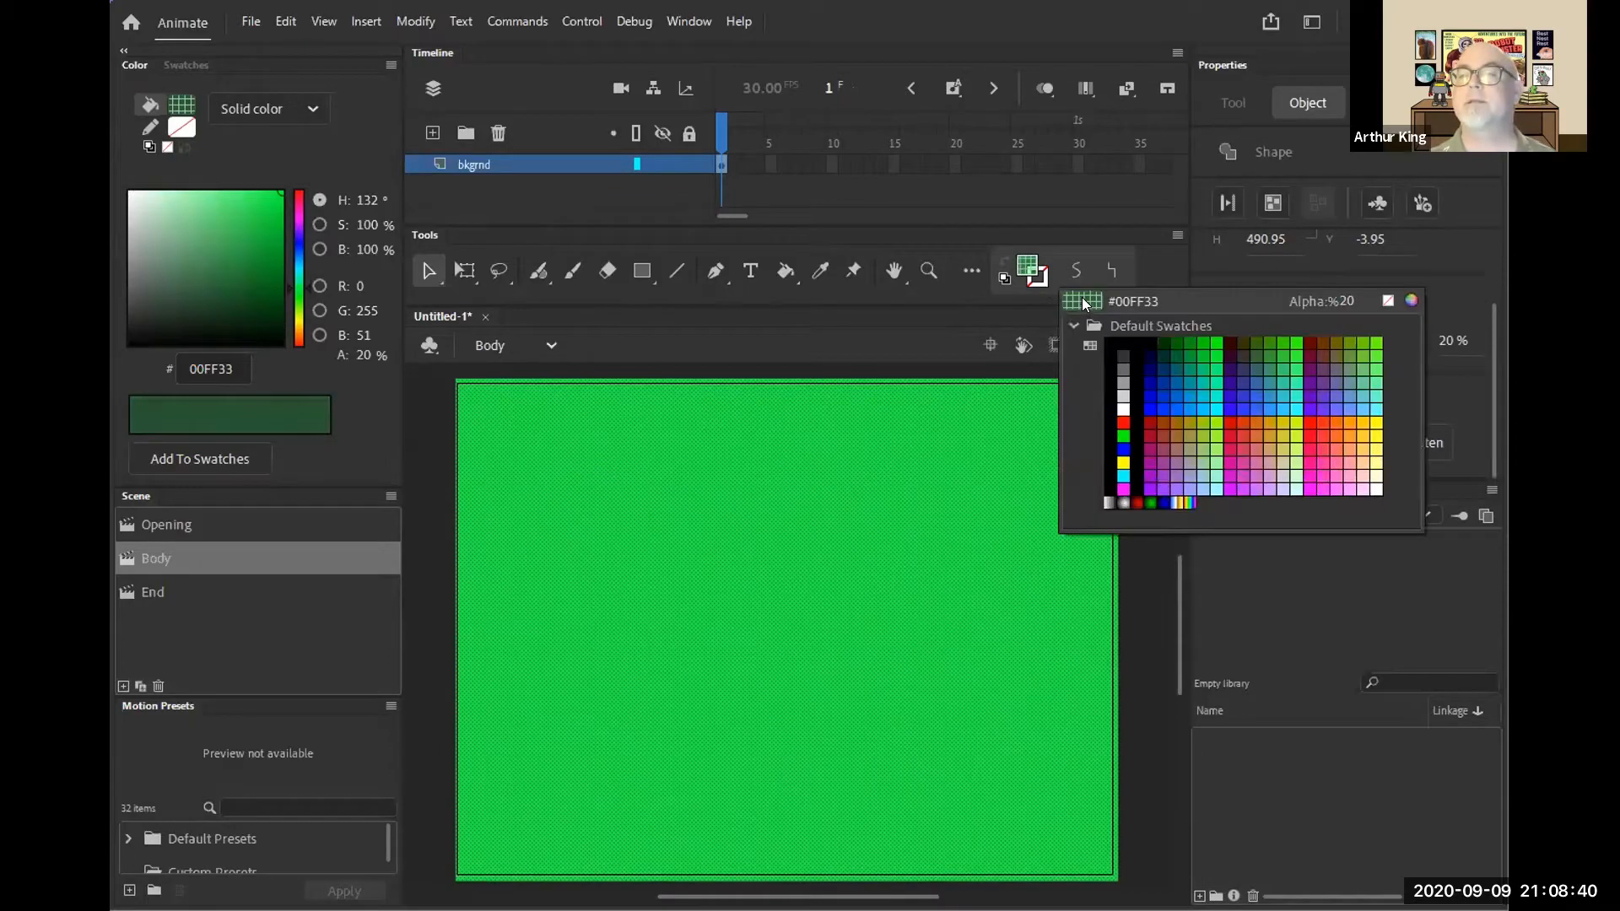
{"action": "left_click_drag", "start_coordinate": [1347, 303], "coordinate": [1458, 299]}
{"action": "left_click", "coordinate": [1453, 299]}
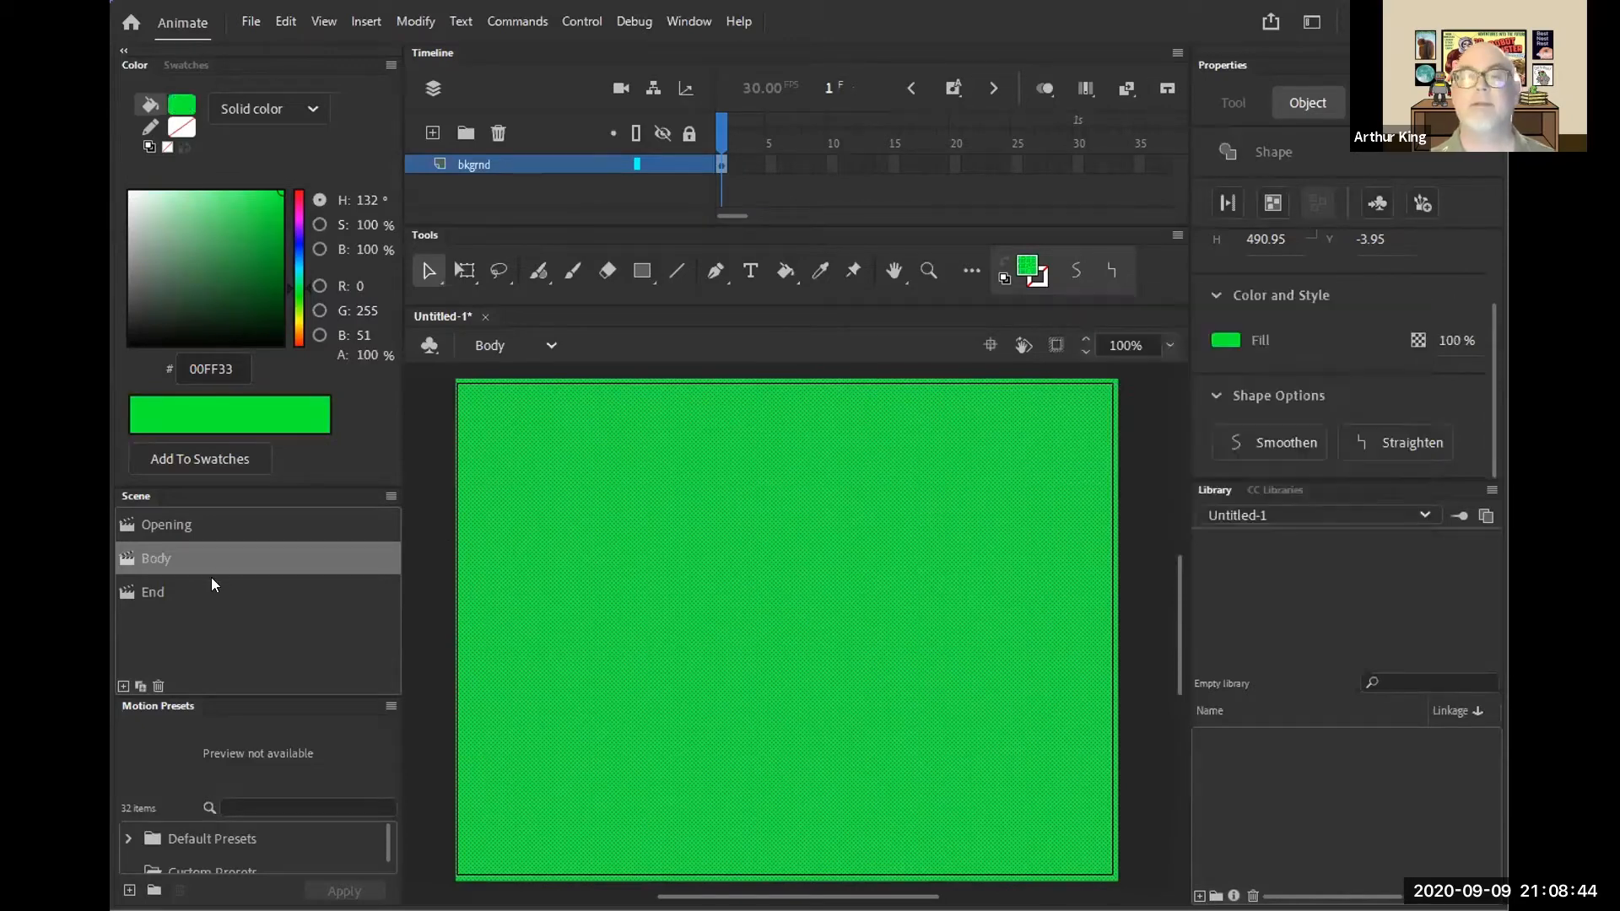
{"action": "left_click", "coordinate": [424, 420]}
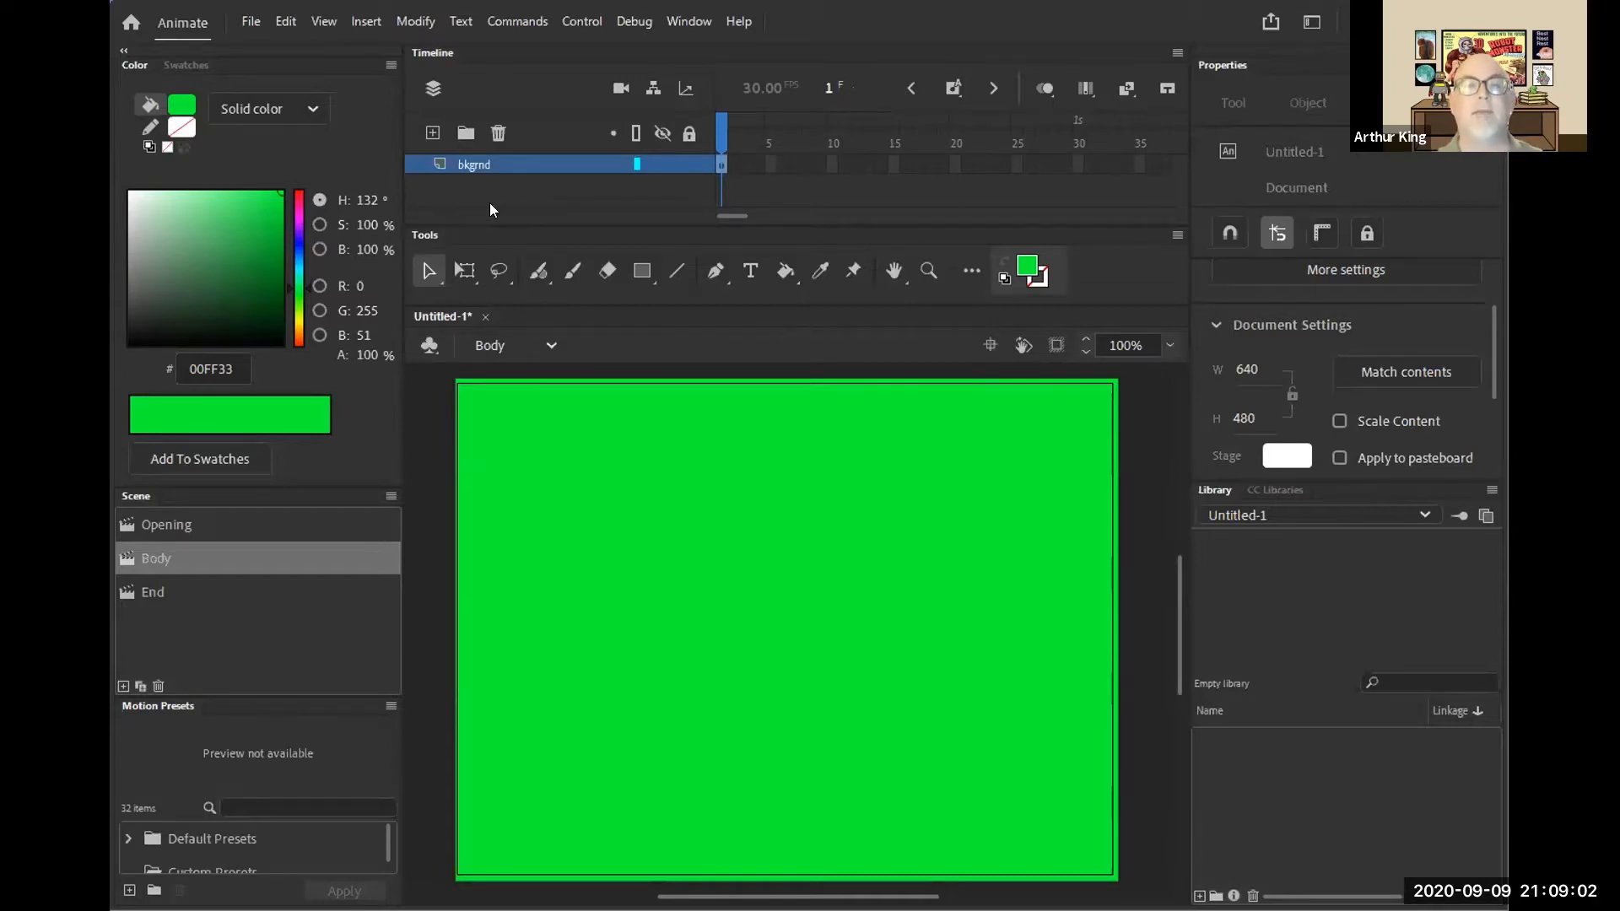
- Add a new layer above bkgrnd and name it guide
{"action": "left_click", "coordinate": [434, 132]}
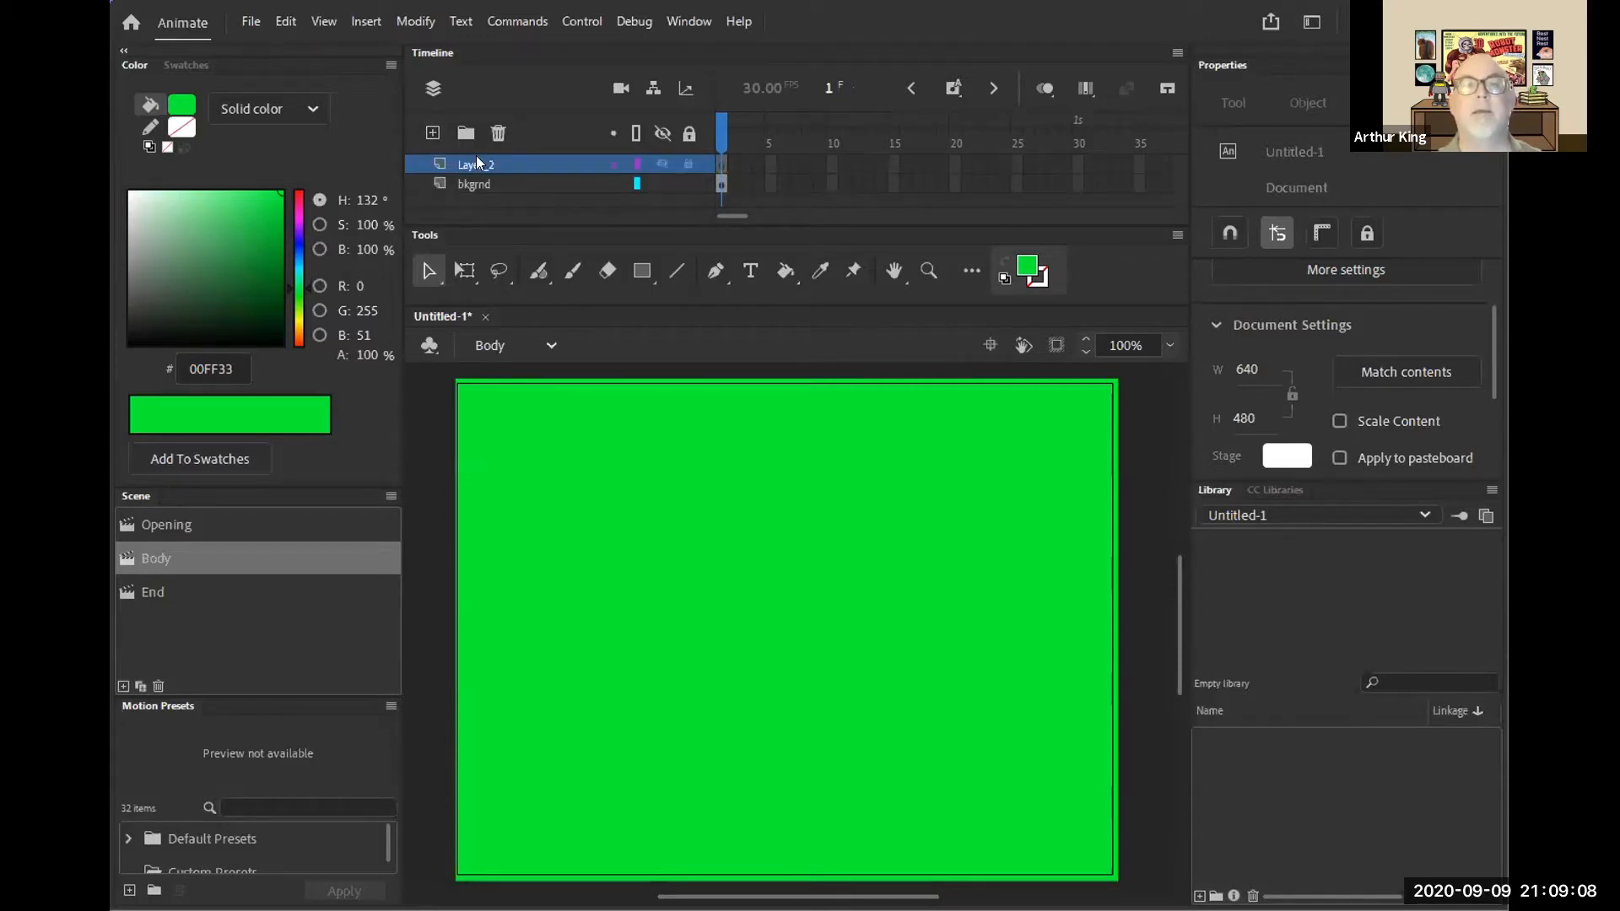
{"action": "double_click", "coordinate": [510, 162]}
{"action": "type", "text": "guide"}
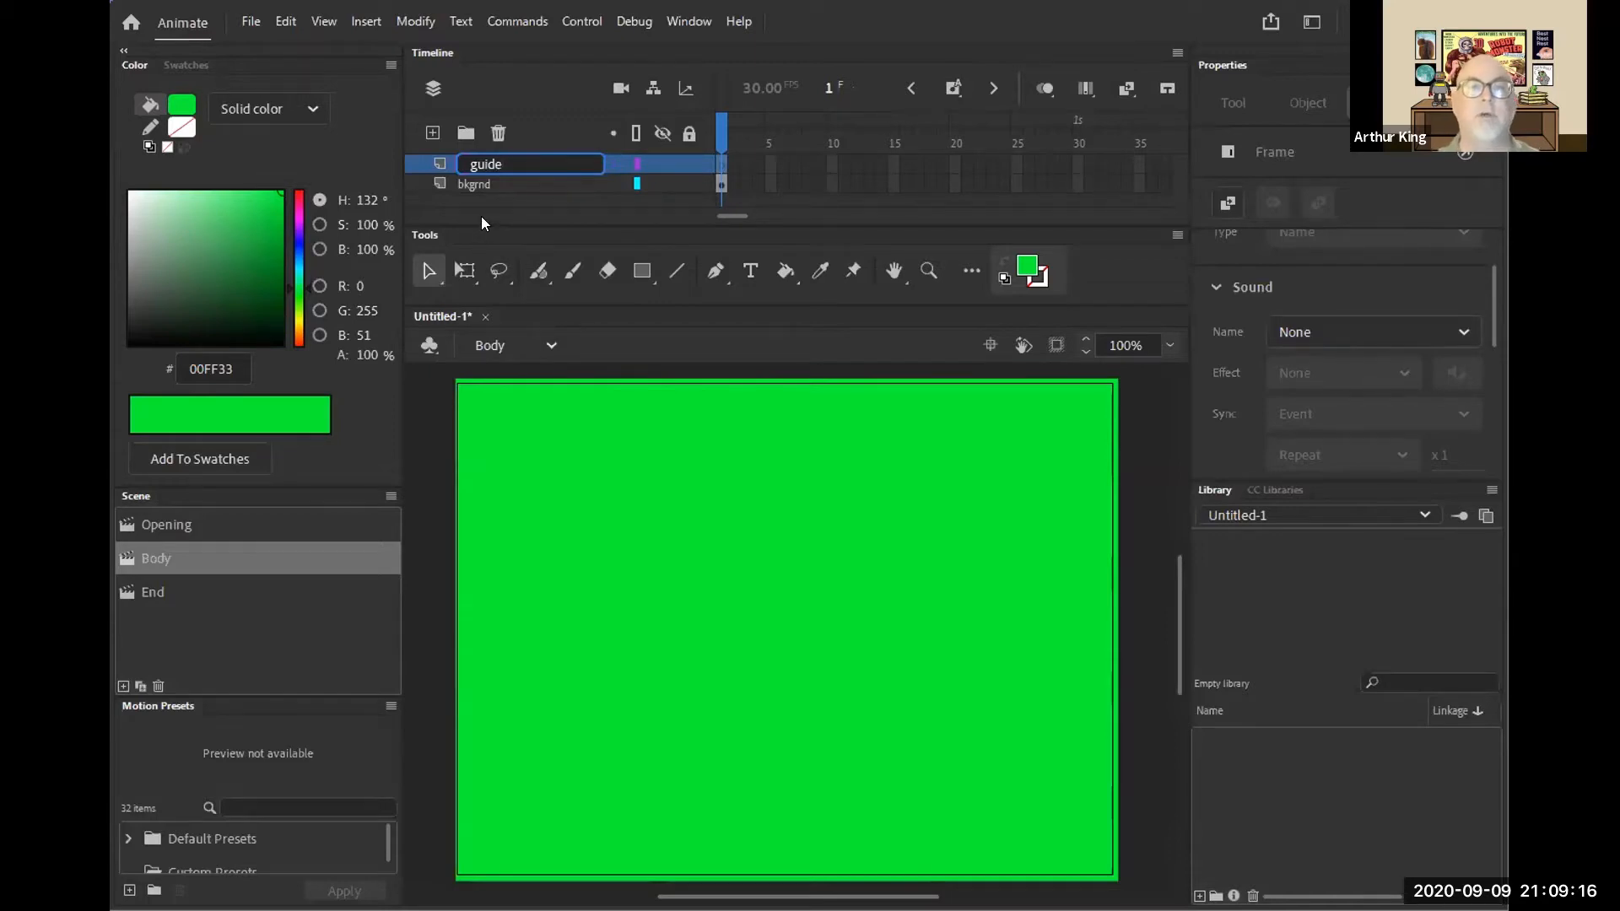
{"action": "left_click", "coordinate": [481, 216]}
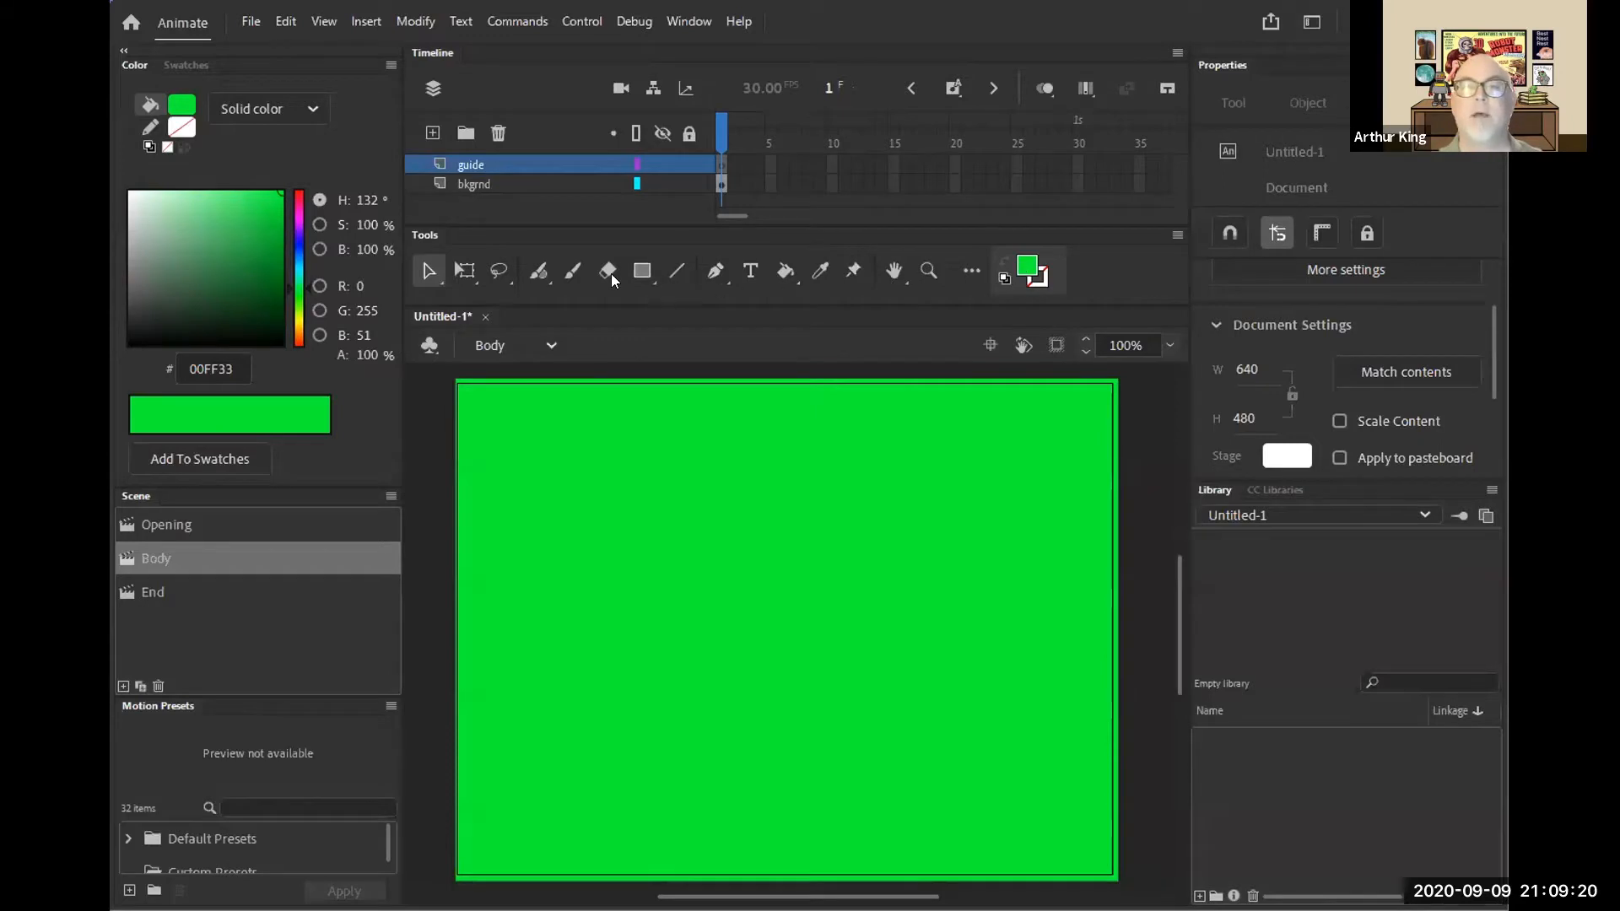
- Paint a two-bounce path across the stage on the guide layer with the Classic Brush in yellow #FFFF00 at size 7
{"action": "left_click", "coordinate": [573, 272]}
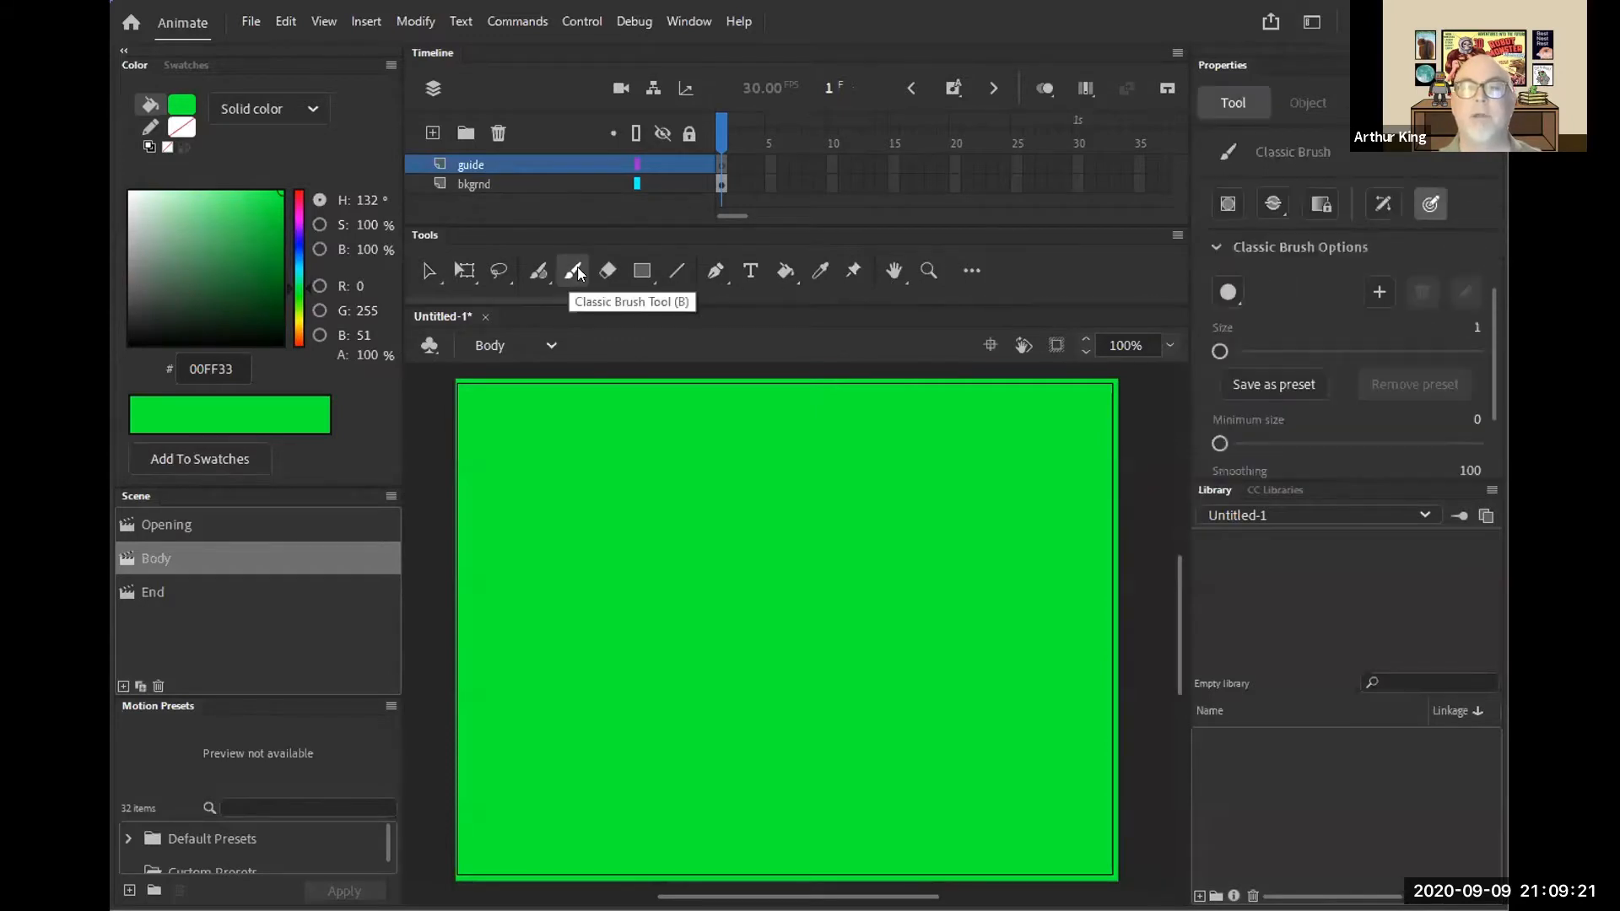
{"action": "left_click", "coordinate": [175, 108]}
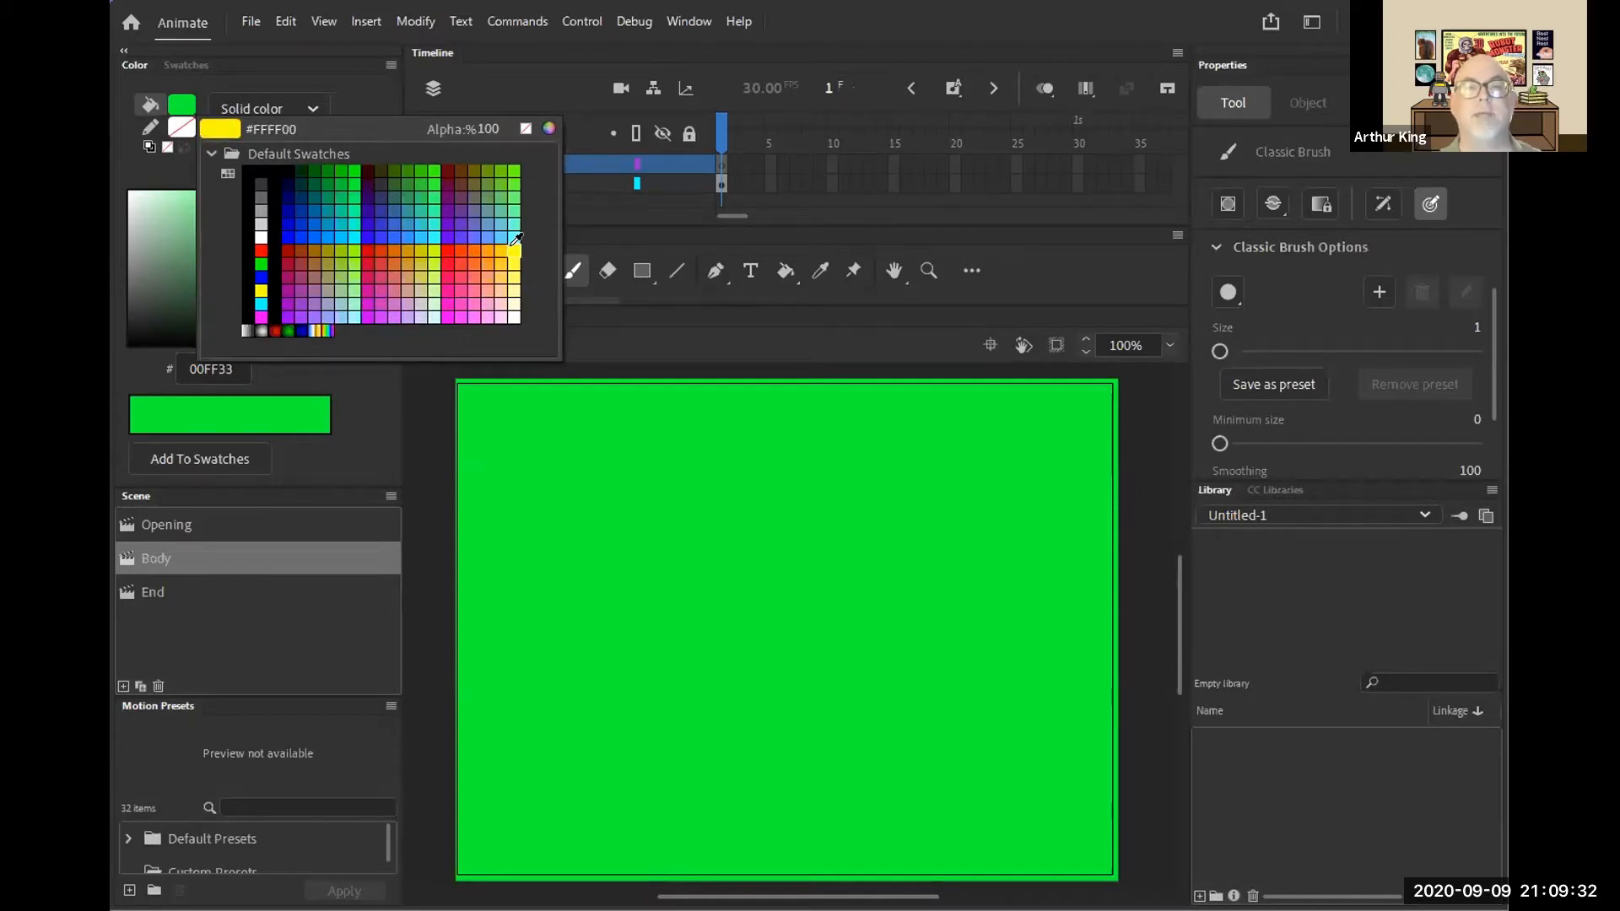
{"action": "left_click", "coordinate": [513, 246]}
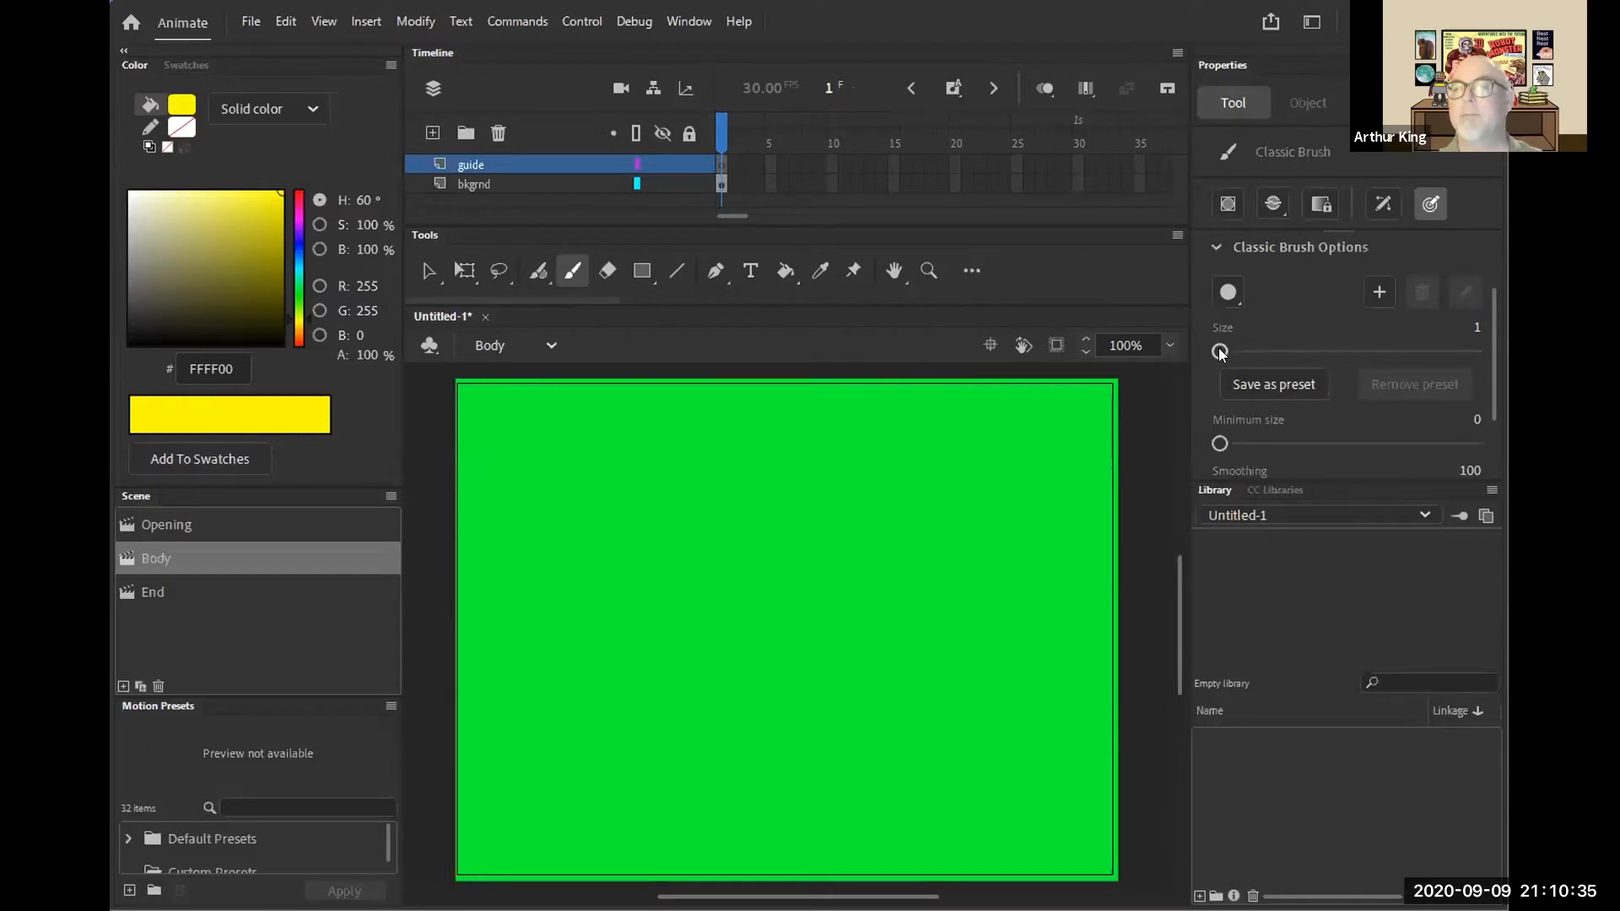
{"action": "left_click_drag", "start_coordinate": [1221, 351], "coordinate": [1227, 352]}
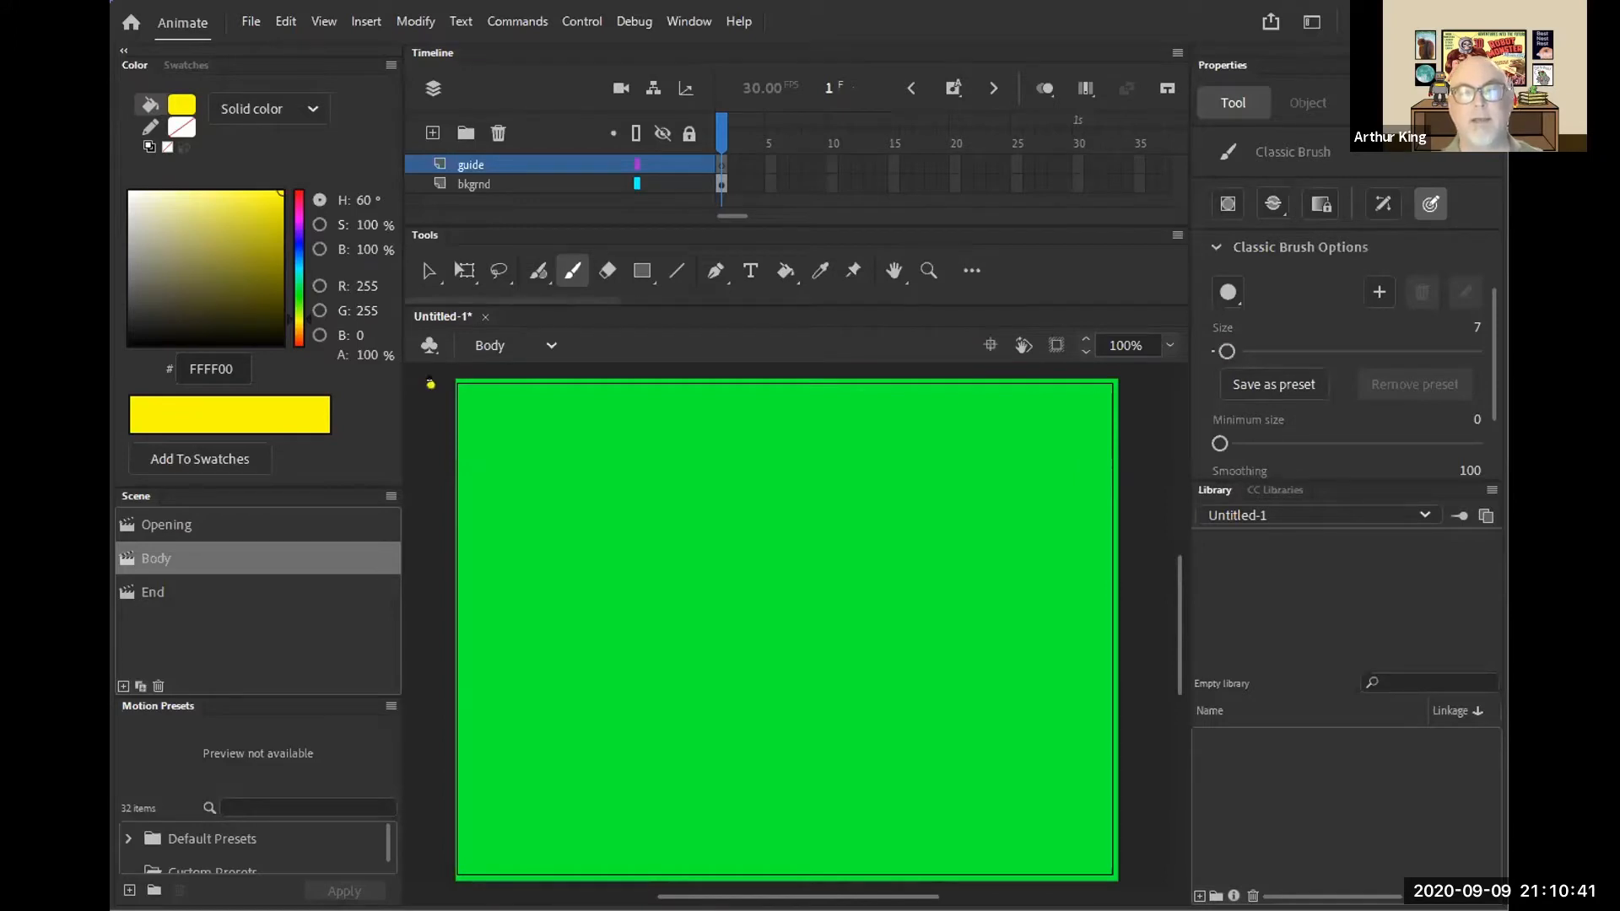
{"action": "mouse_move", "coordinate": [428, 384]}
{"action": "left_mouse_down"}
{"action": "mouse_move", "coordinate": [507, 437]}
{"action": "mouse_move", "coordinate": [561, 503]}
{"action": "mouse_move", "coordinate": [655, 721]}
{"action": "mouse_move", "coordinate": [687, 871]}
{"action": "mouse_move", "coordinate": [710, 736]}
{"action": "mouse_move", "coordinate": [740, 679]}
{"action": "mouse_move", "coordinate": [800, 636]}
{"action": "mouse_move", "coordinate": [912, 664]}
{"action": "mouse_move", "coordinate": [973, 753]}
{"action": "mouse_move", "coordinate": [1013, 874]}
{"action": "mouse_move", "coordinate": [1057, 766]}
{"action": "mouse_move", "coordinate": [1102, 740]}
{"action": "mouse_move", "coordinate": [1154, 738]}
{"action": "left_mouse_up"}
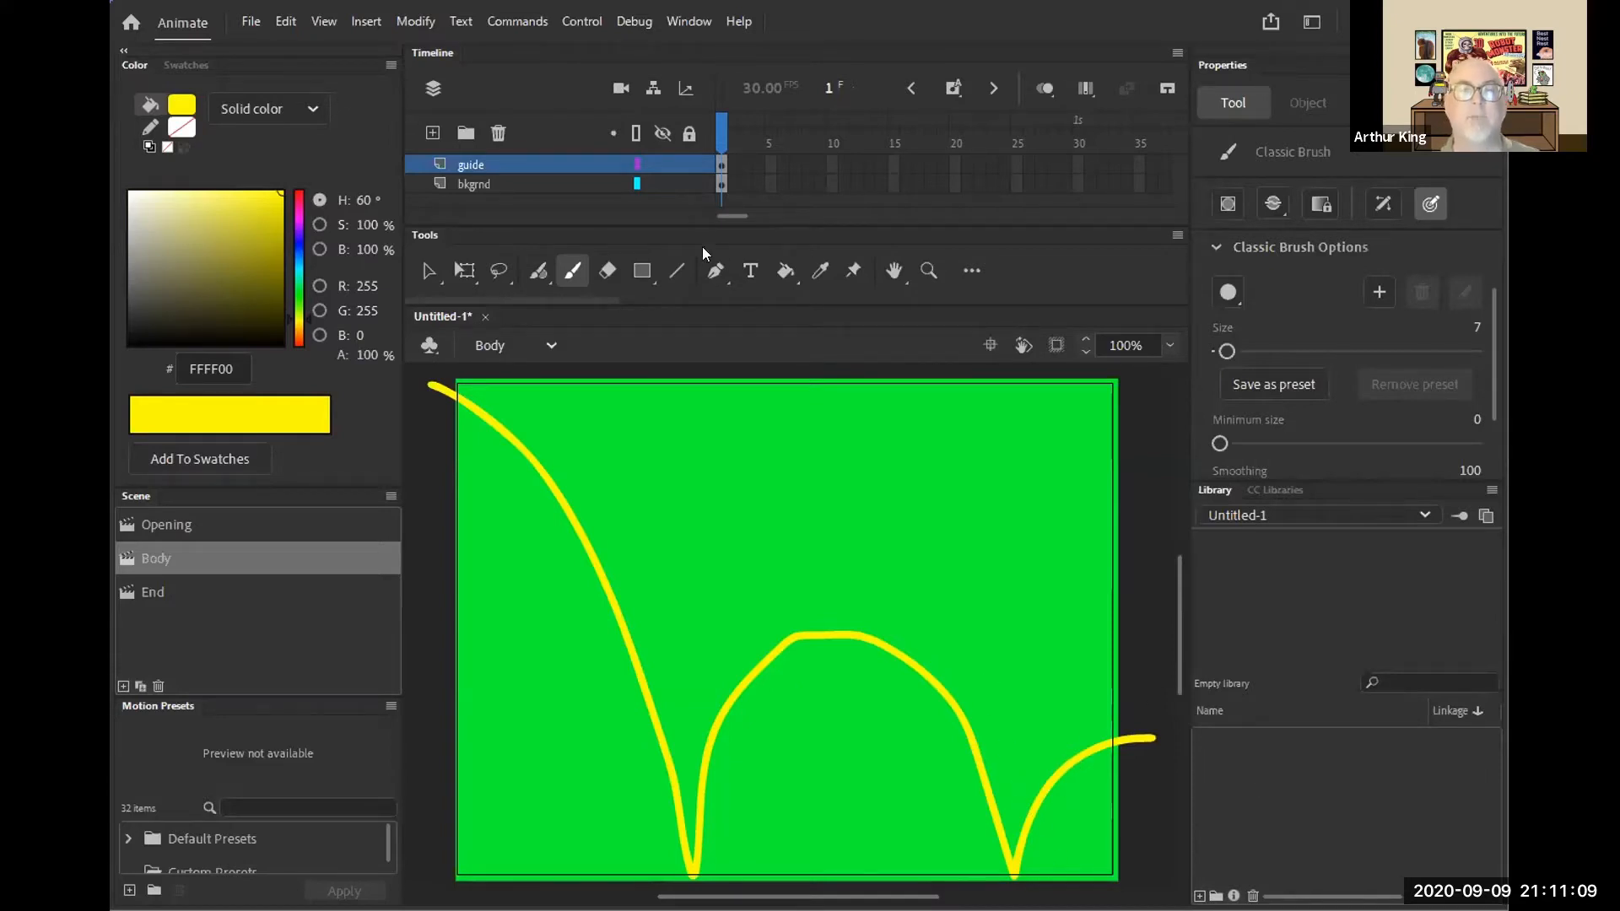
- Lock the bkgrnd and guide layers and add a new layer named Ball above them
{"action": "left_click", "coordinate": [687, 184]}
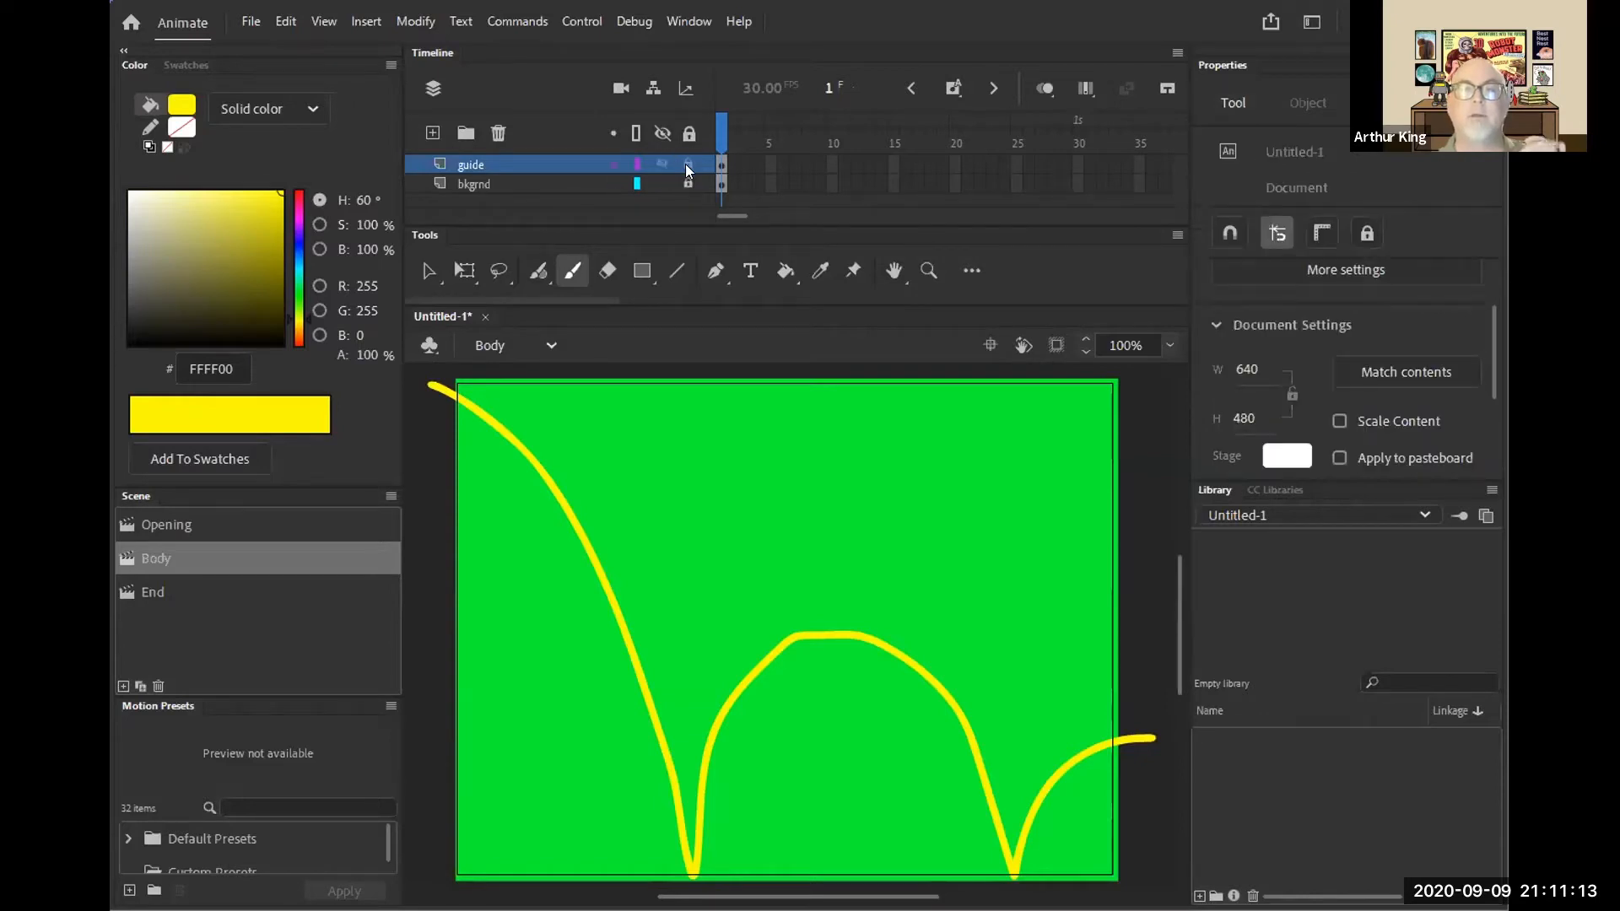
{"action": "left_click", "coordinate": [687, 164]}
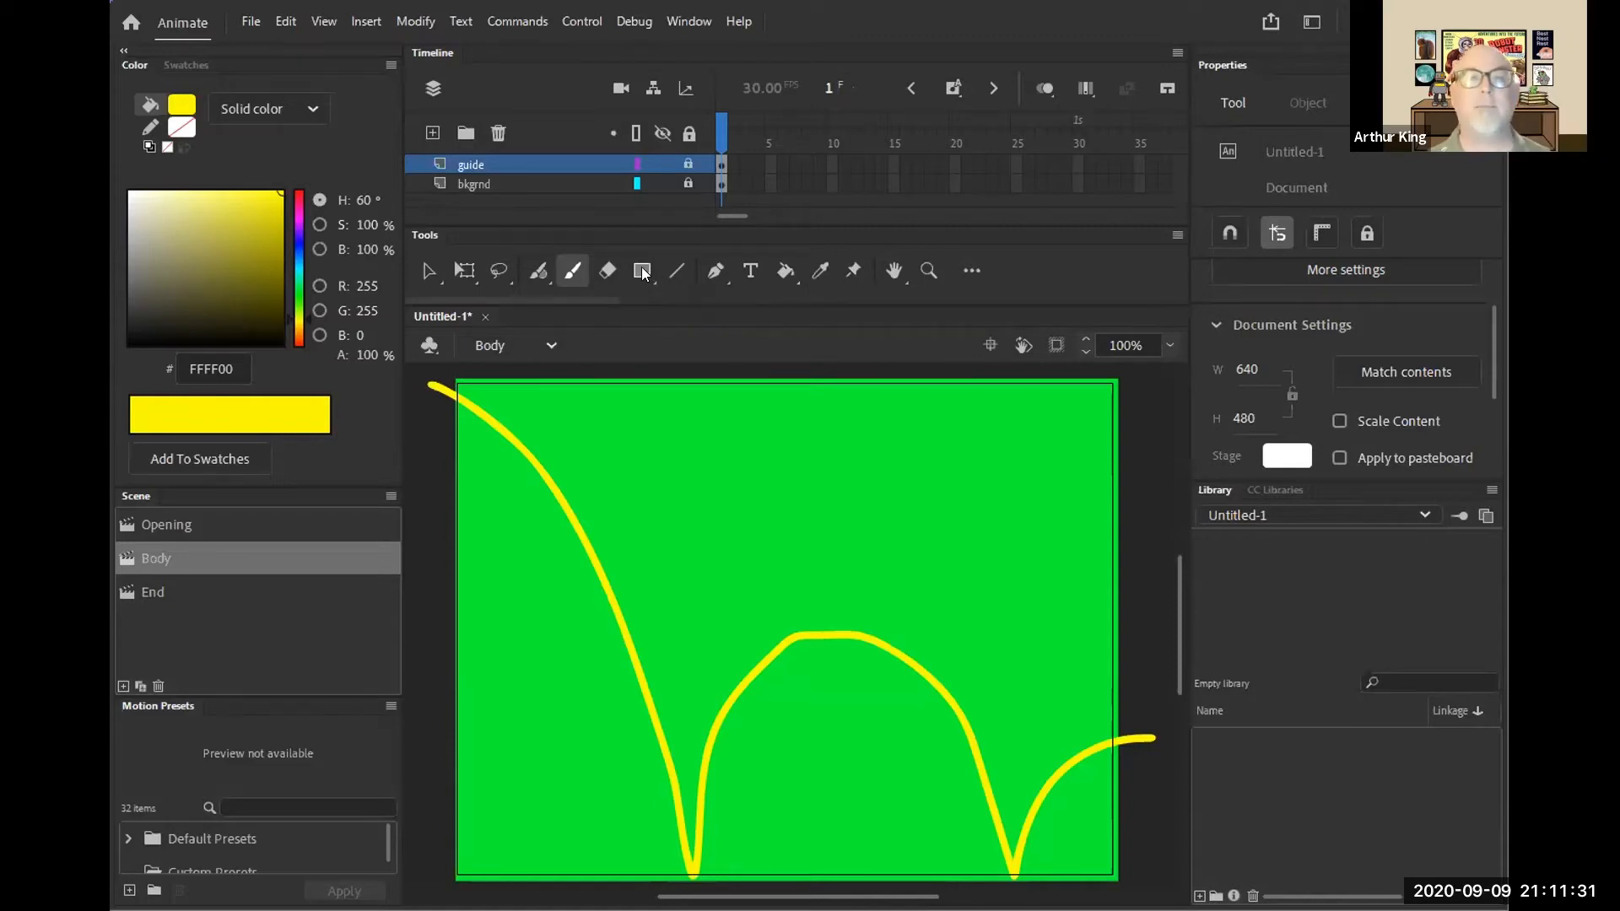
{"action": "left_click", "coordinate": [425, 128]}
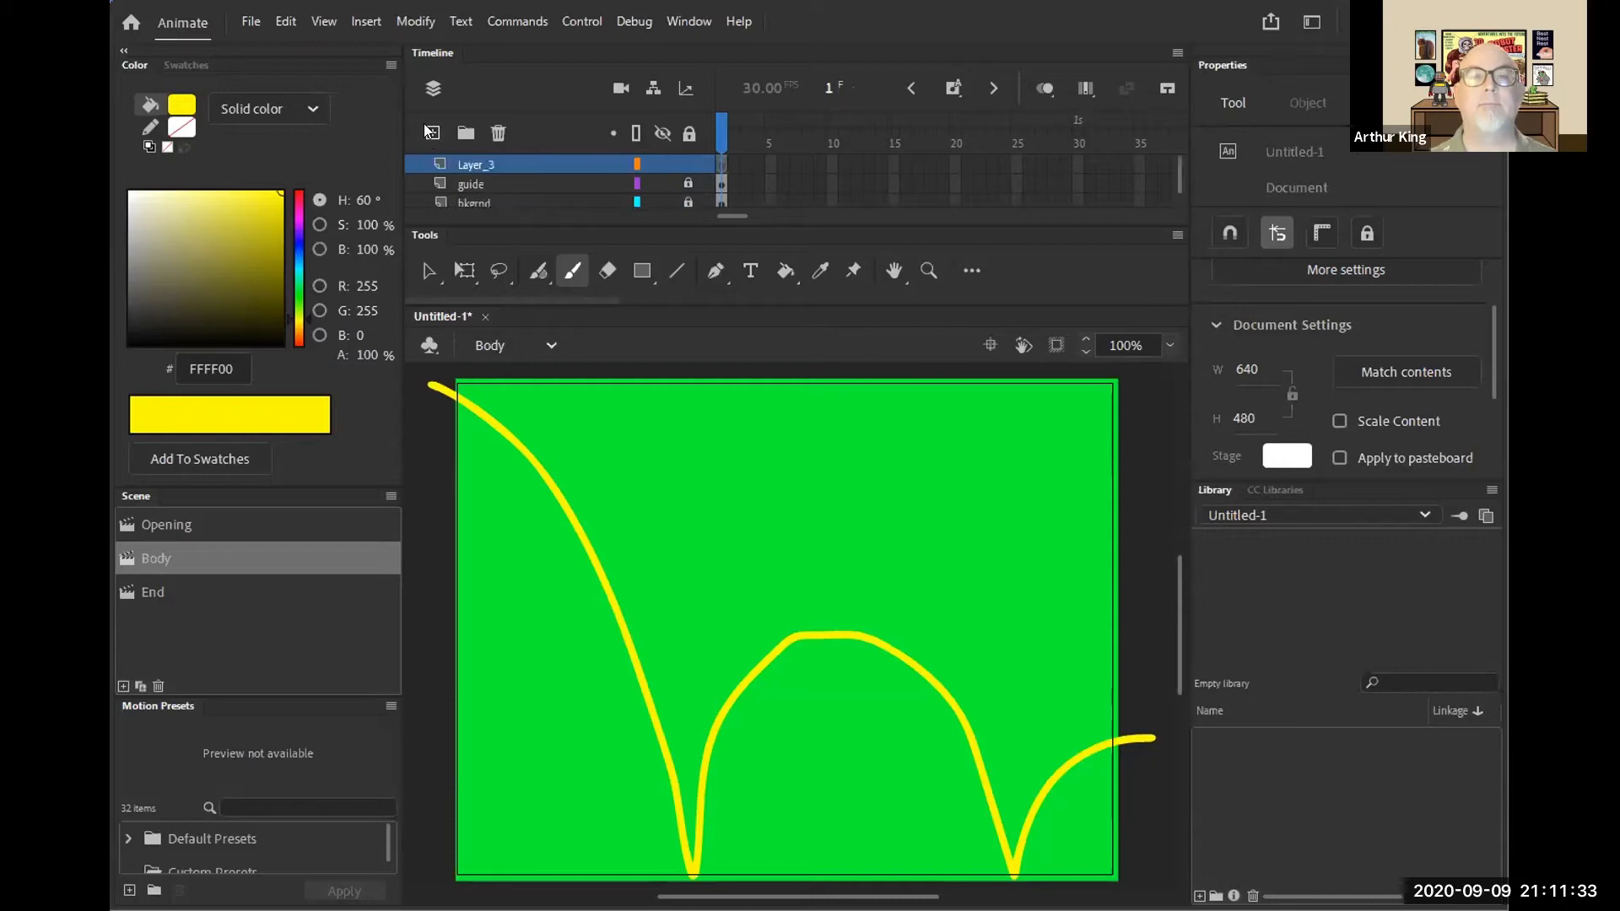
{"action": "double_click", "coordinate": [462, 164]}
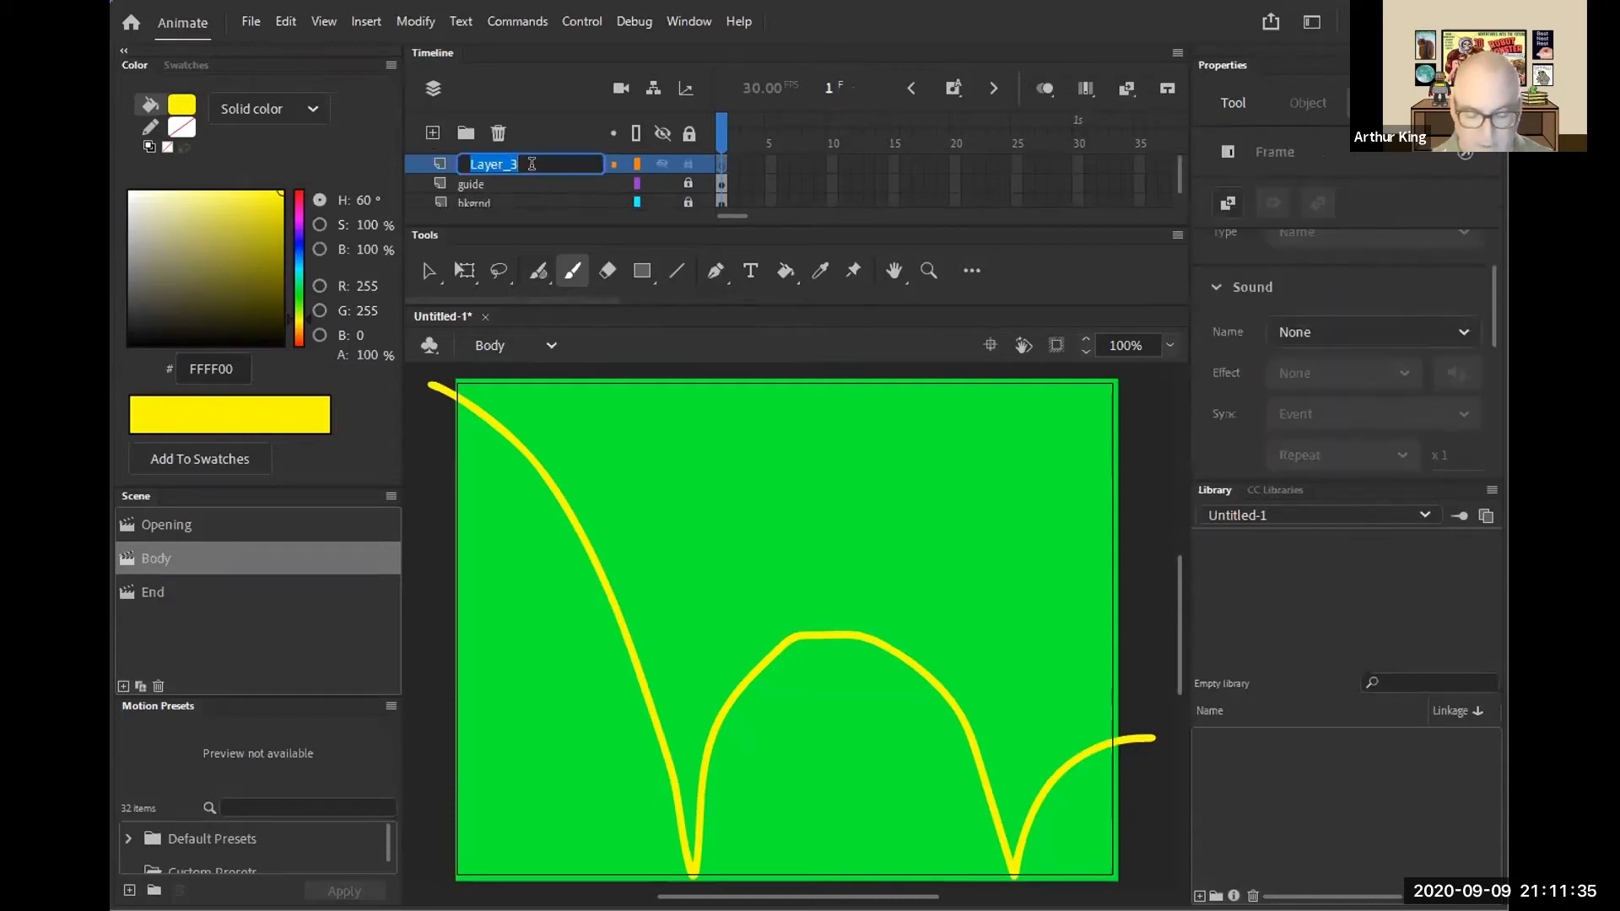
{"action": "type", "text": "Ball"}
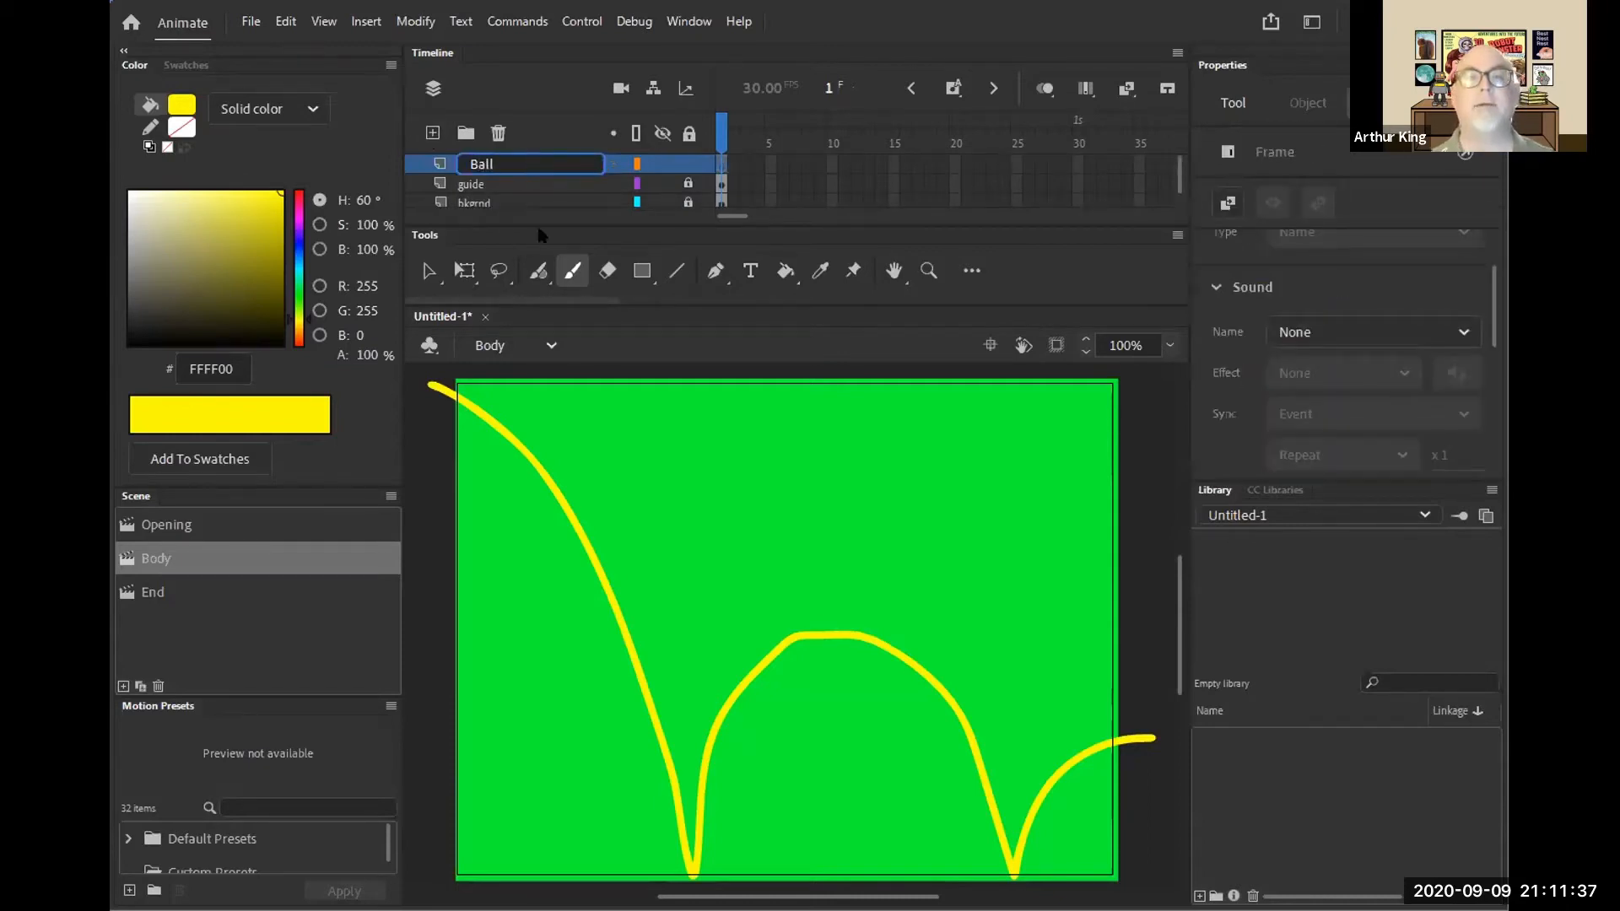
{"action": "left_click", "coordinate": [498, 216]}
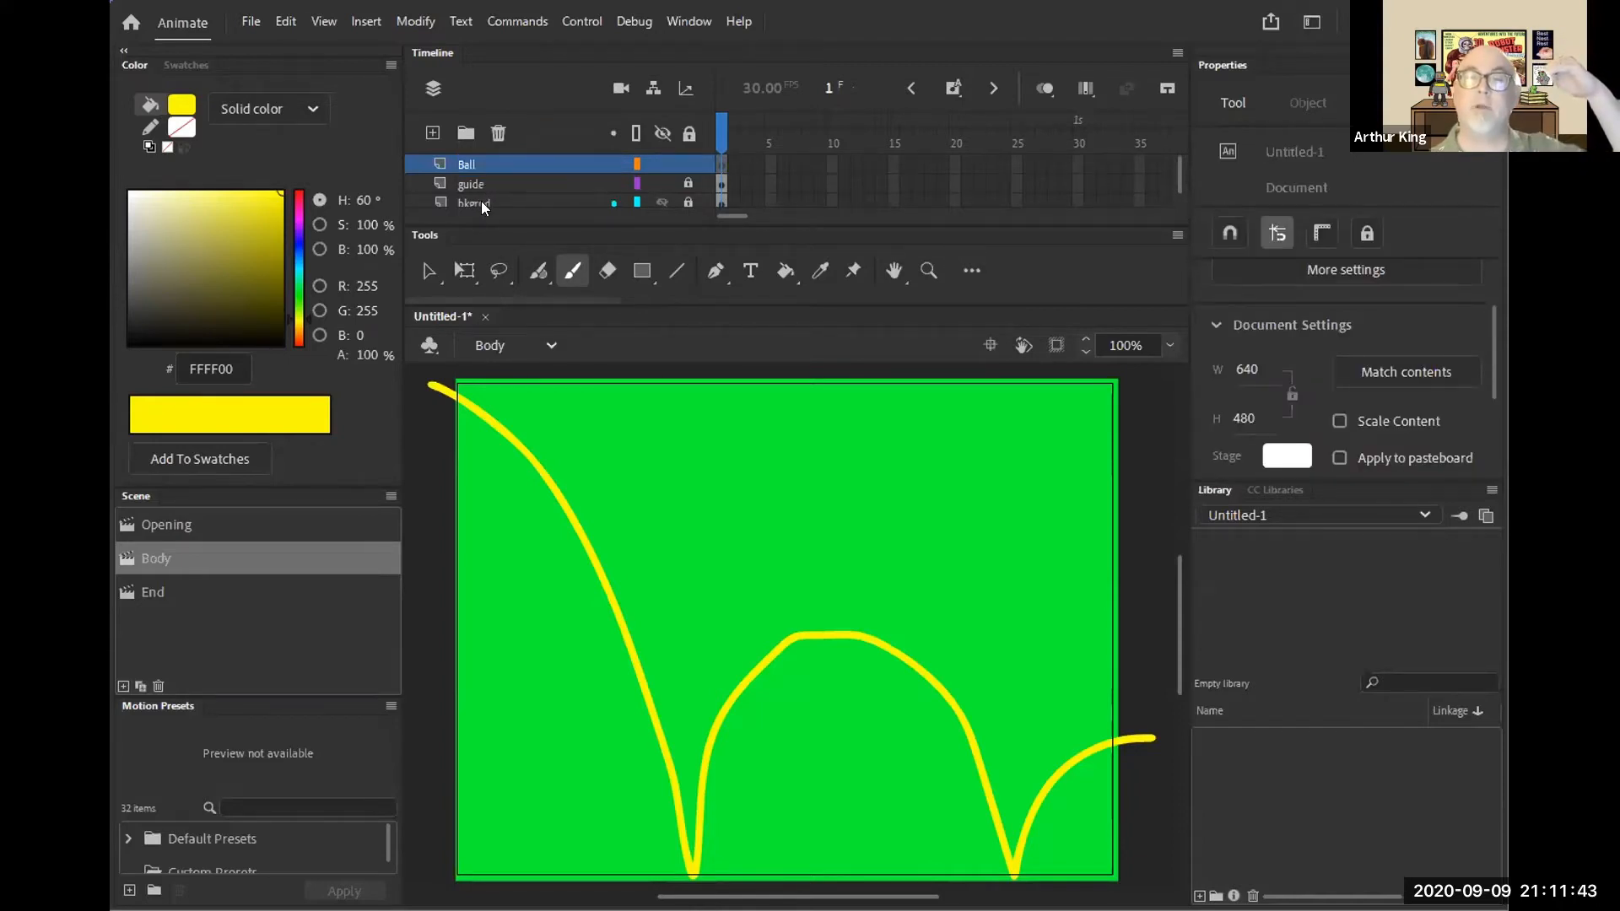
- Draw a red #FF0000 circle without a stroke, about 94 px in diameter, beside the left edge of the stage on the Ball layer
{"action": "left_click", "coordinate": [184, 105]}
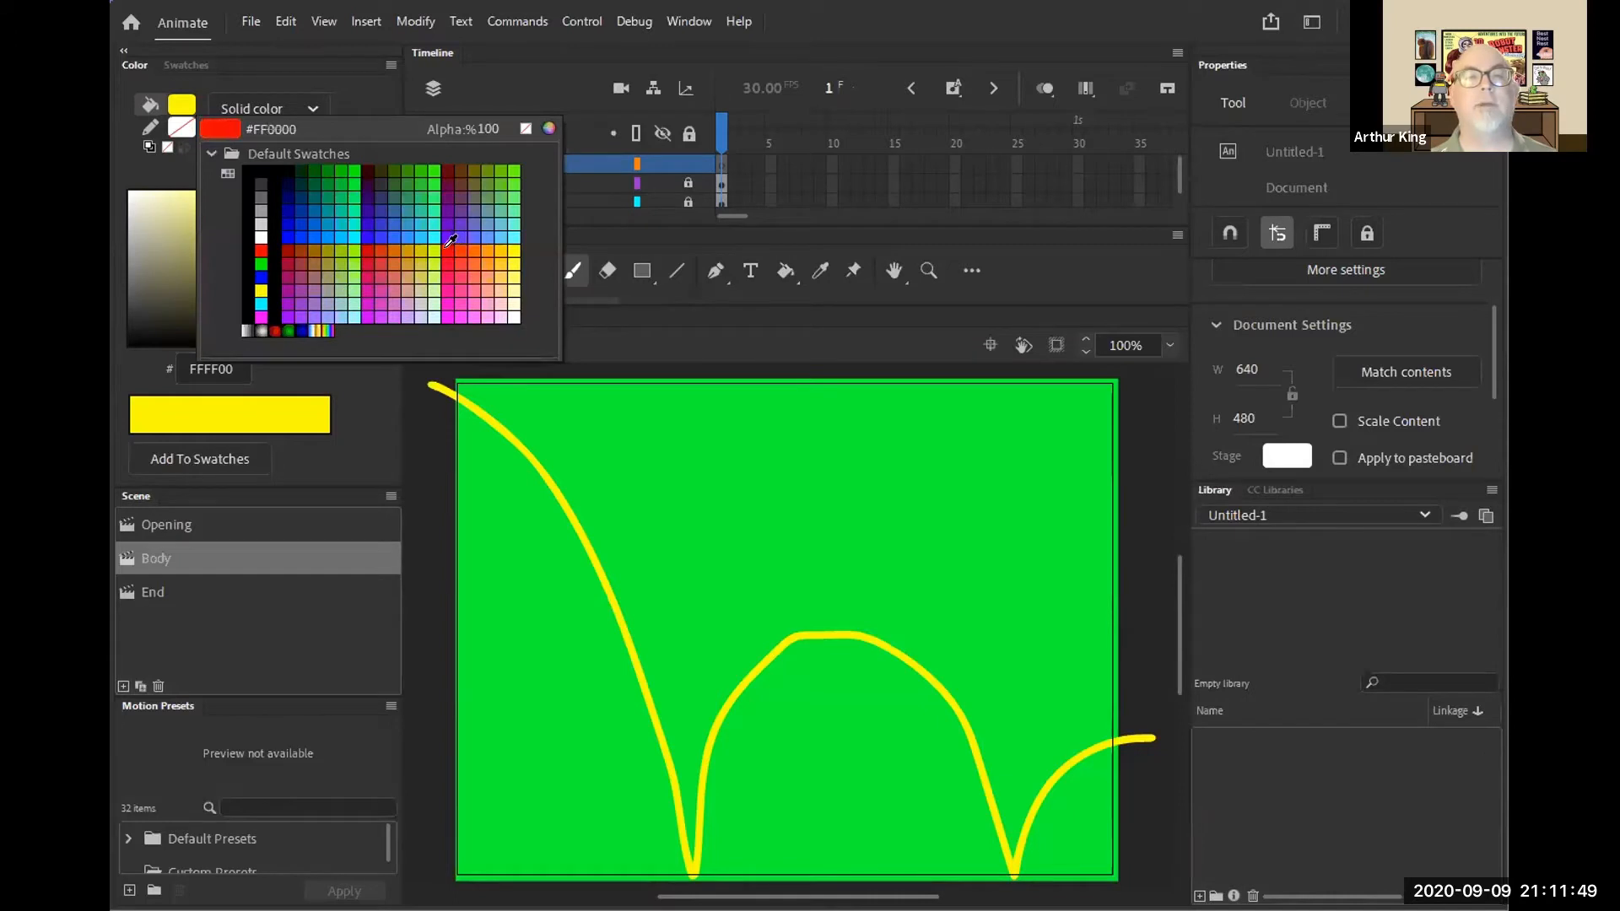
{"action": "left_click", "coordinate": [447, 245]}
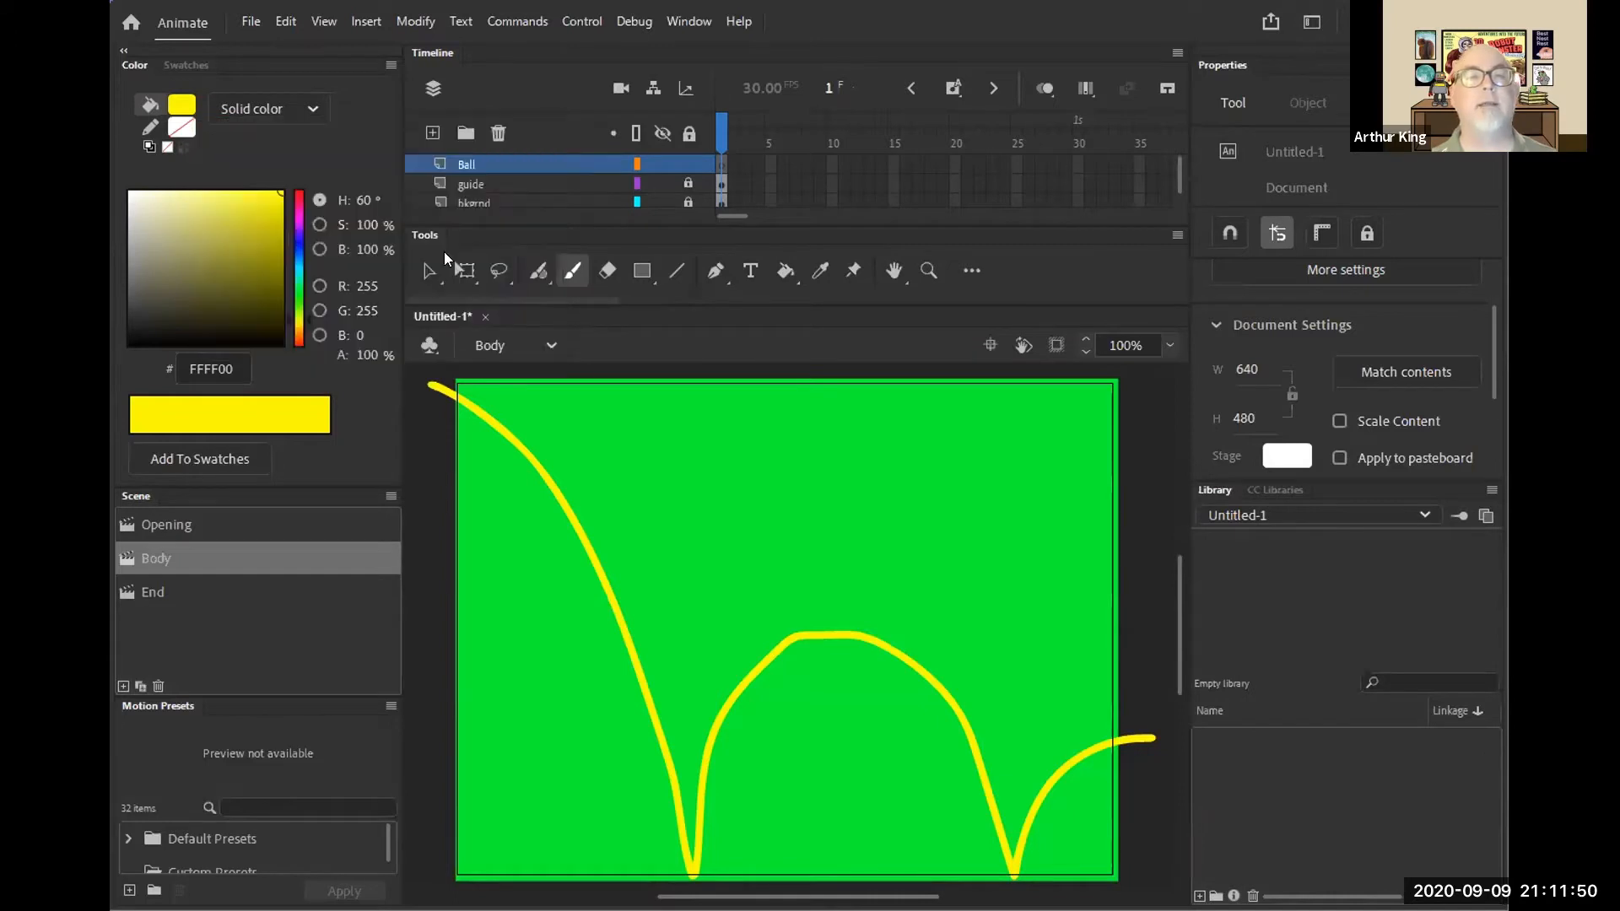
{"action": "left_click", "coordinate": [180, 127]}
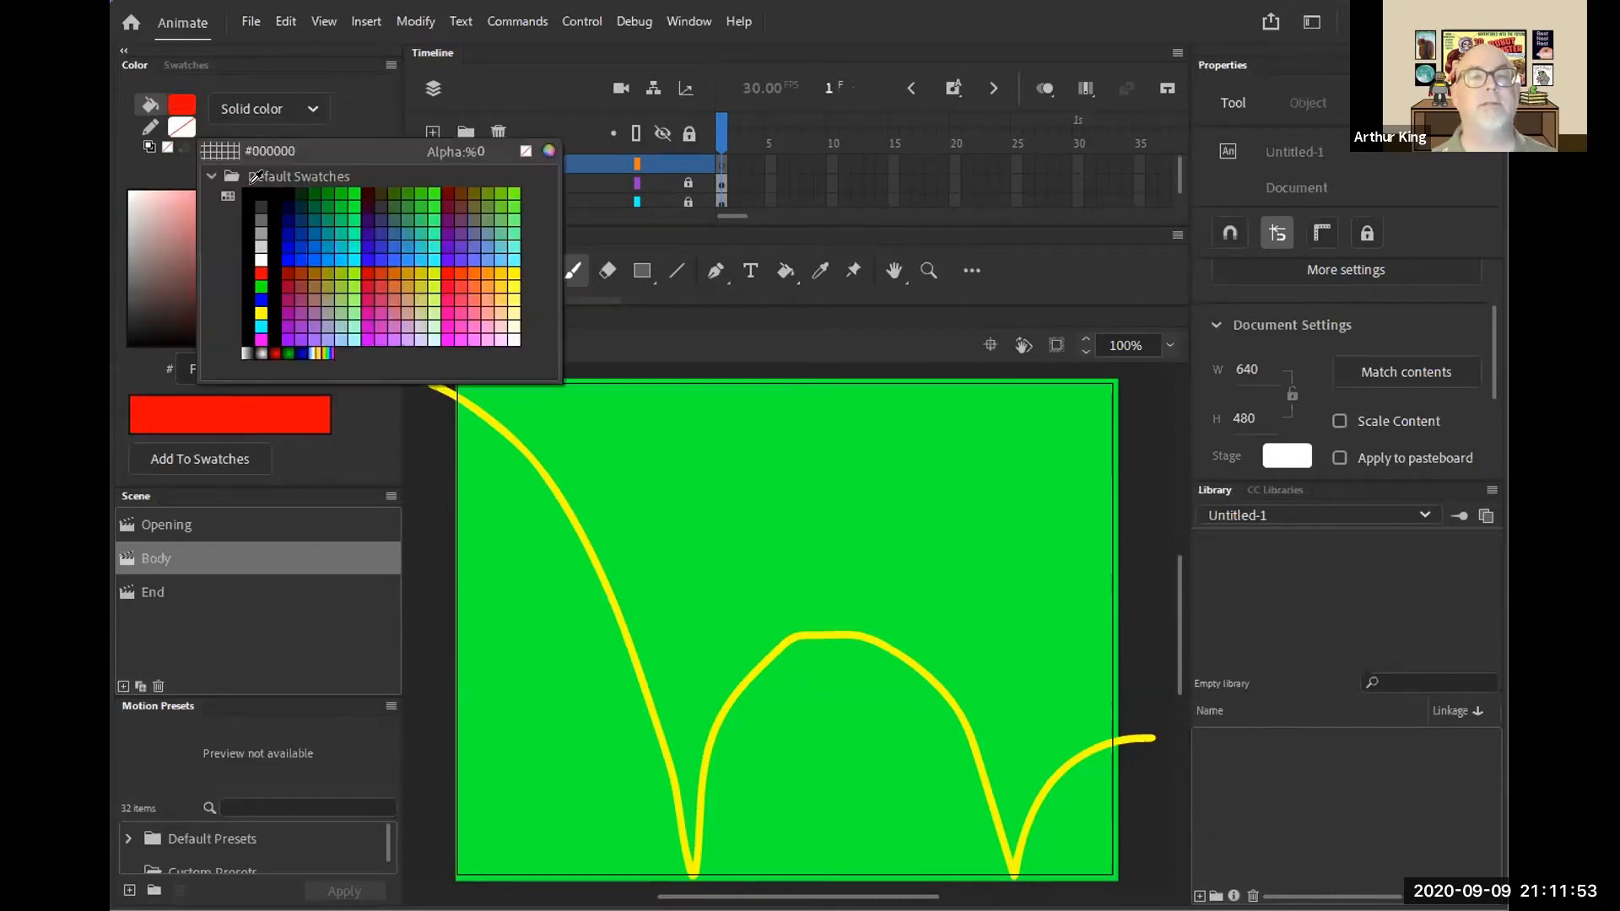
{"action": "key", "text": "Escape"}
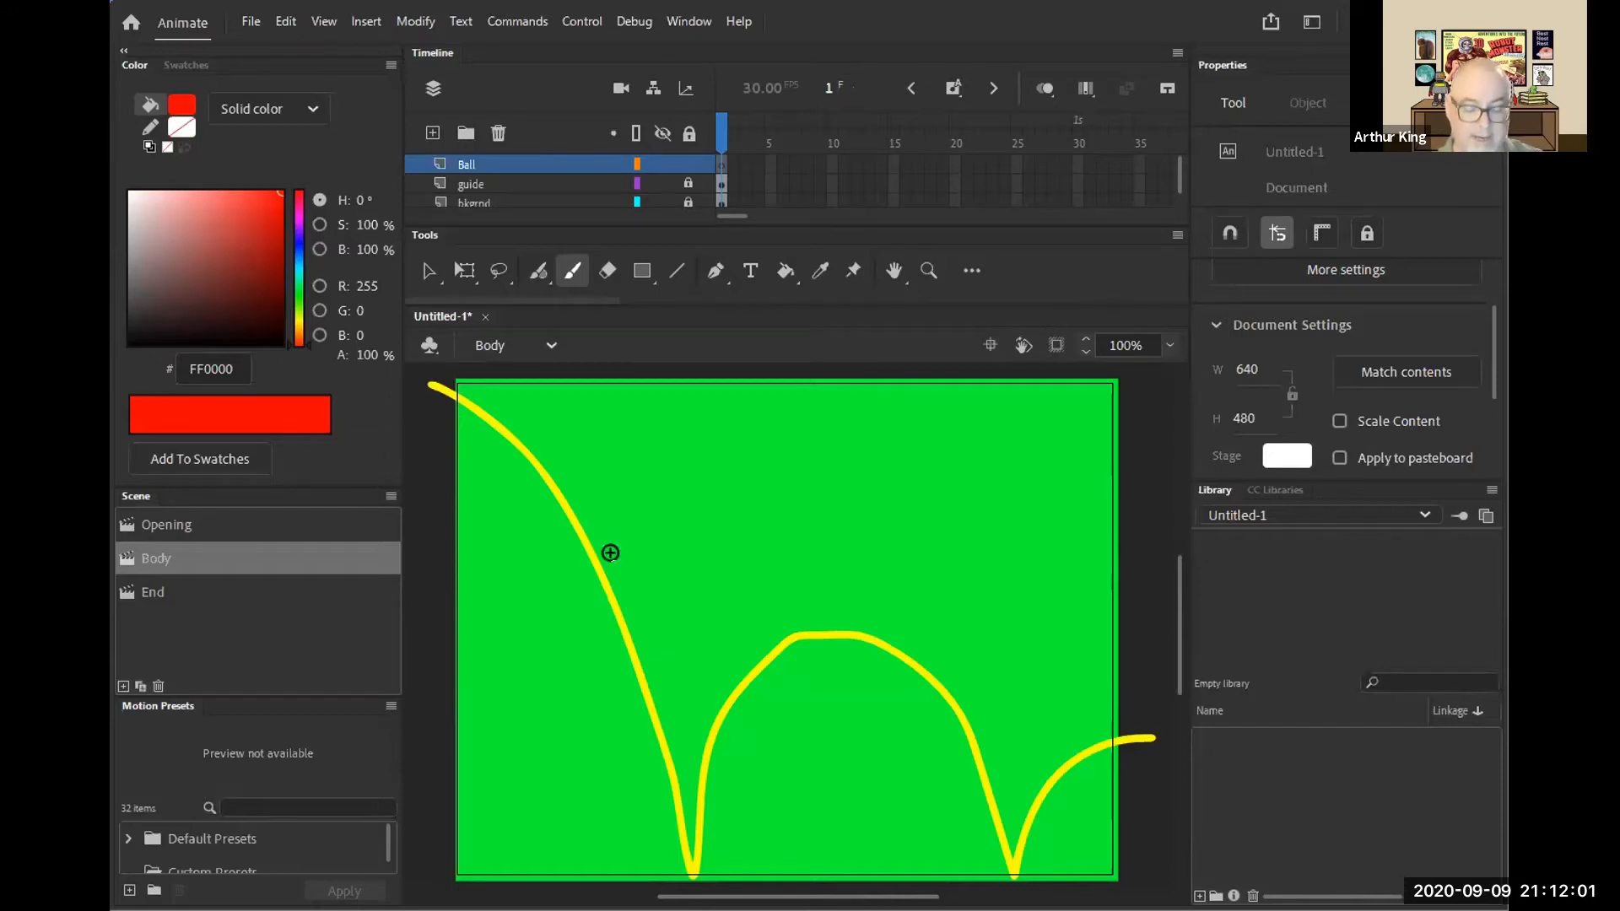
{"action": "left_click_drag", "start_coordinate": [542, 557], "coordinate": [867, 561]}
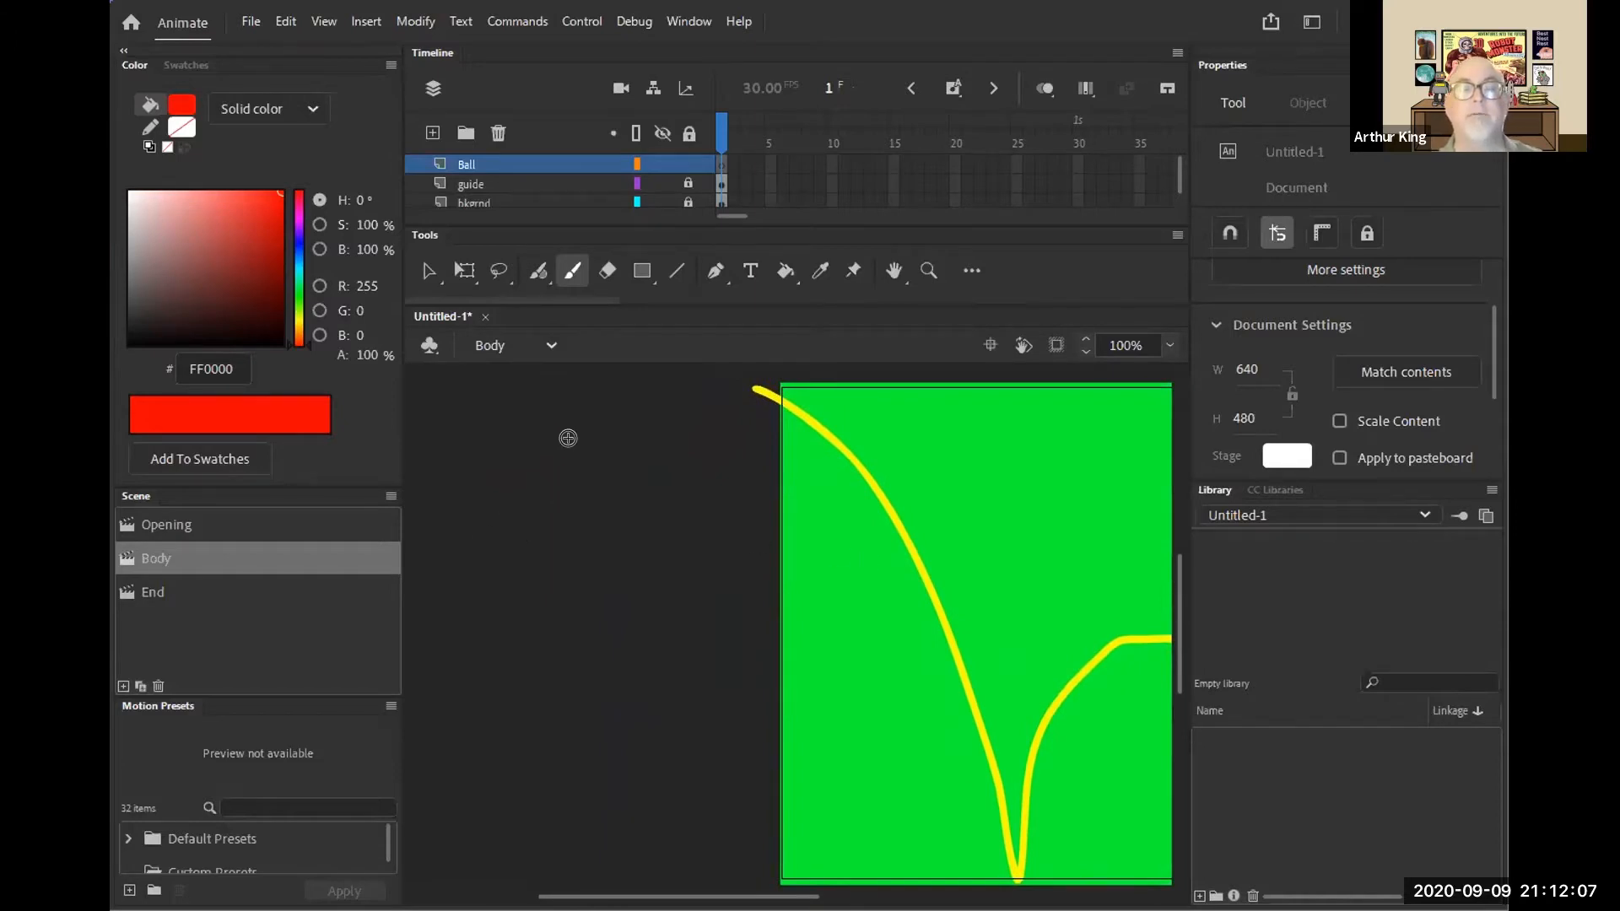
{"action": "left_click", "coordinate": [640, 271]}
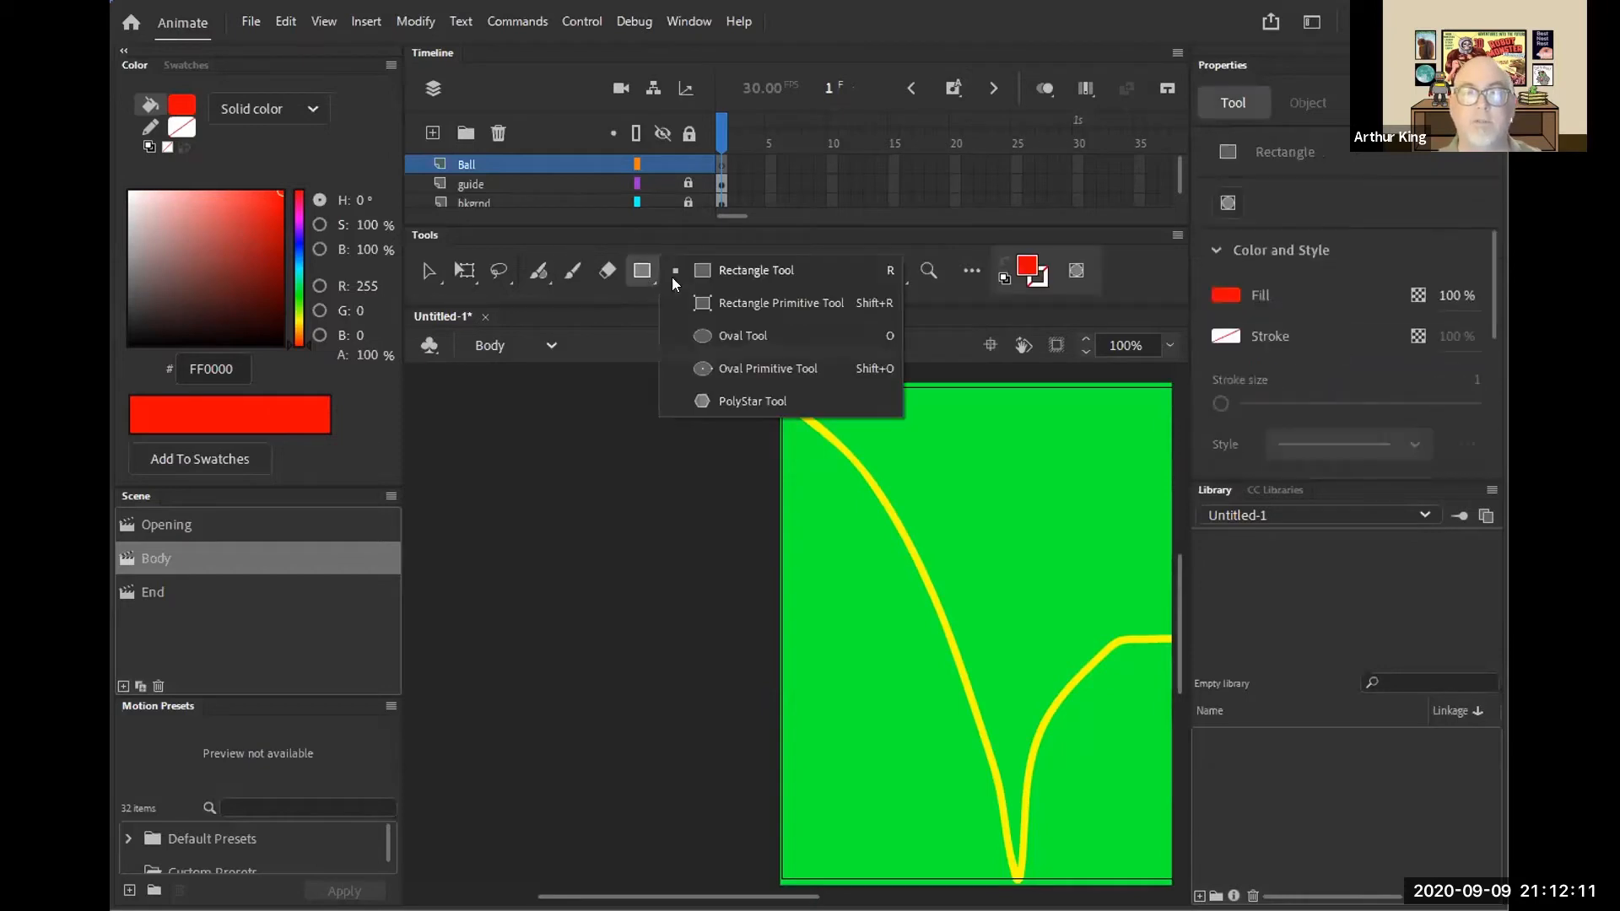
{"action": "left_click", "coordinate": [759, 338]}
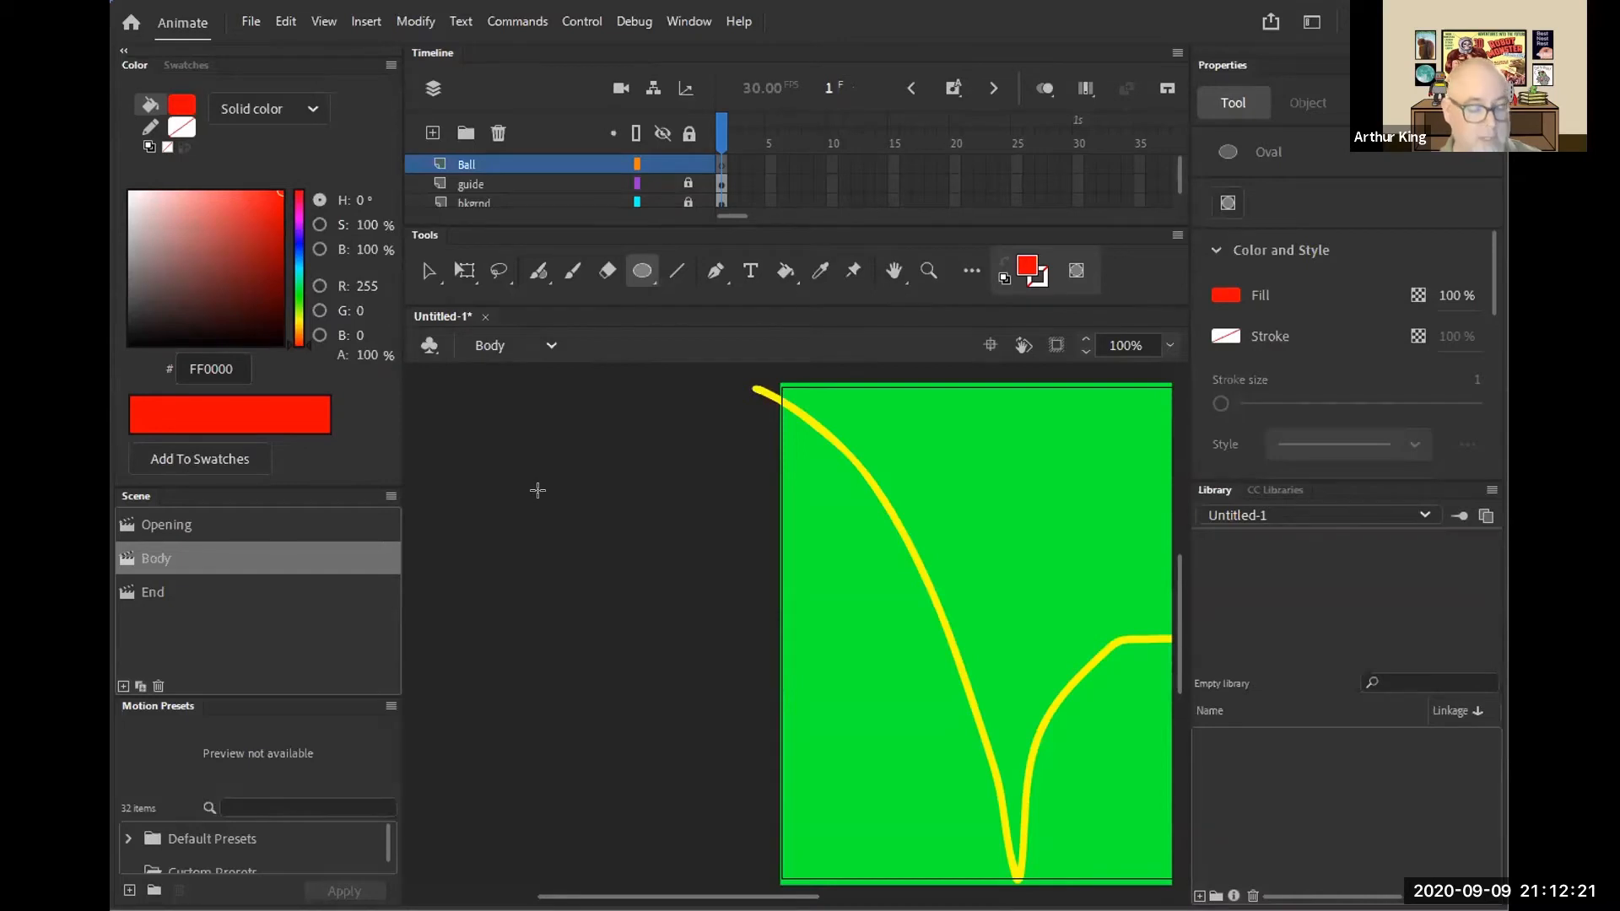
{"action": "left_click_drag", "start_coordinate": [542, 494], "coordinate": [619, 586]}
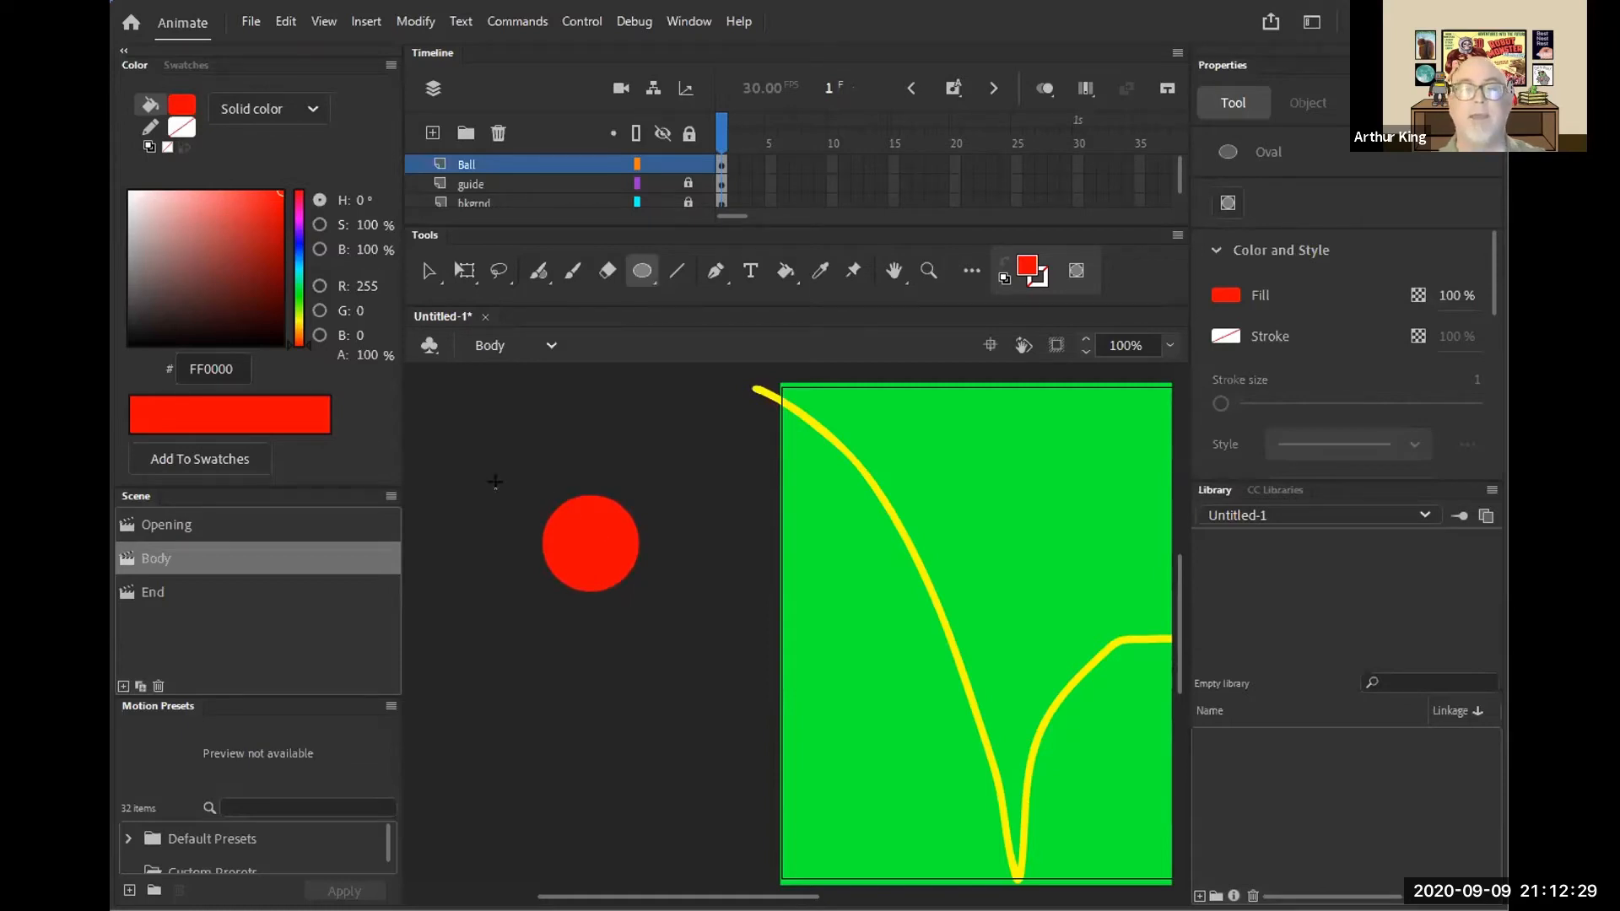
- Group the red circle on the pasteboard
{"action": "left_click", "coordinate": [427, 271]}
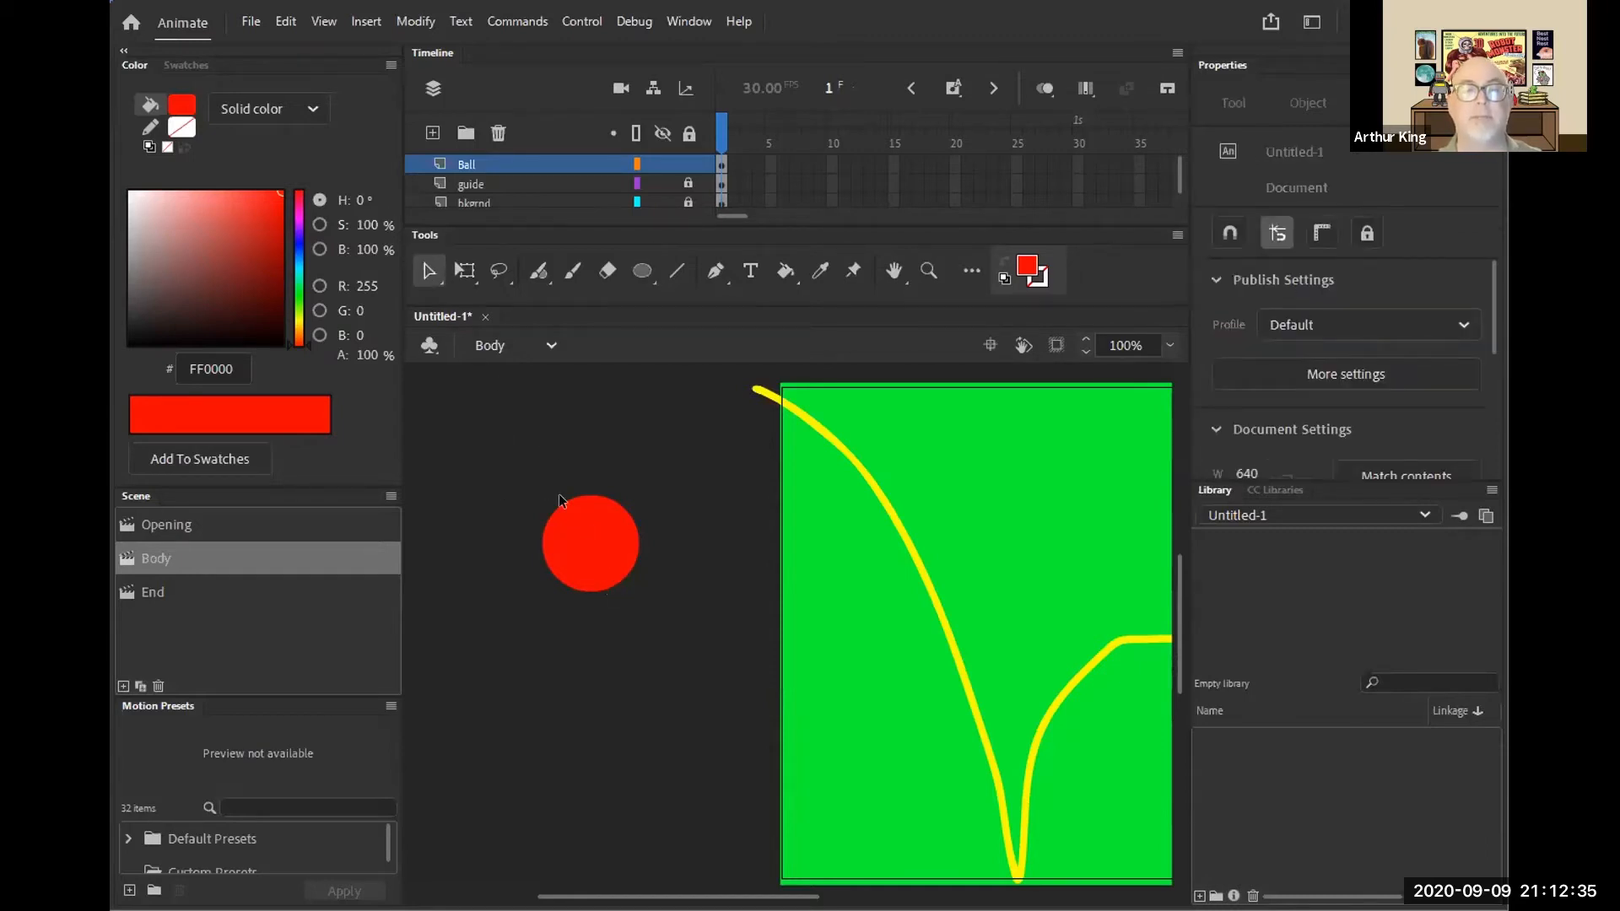
{"action": "left_click", "coordinate": [577, 549]}
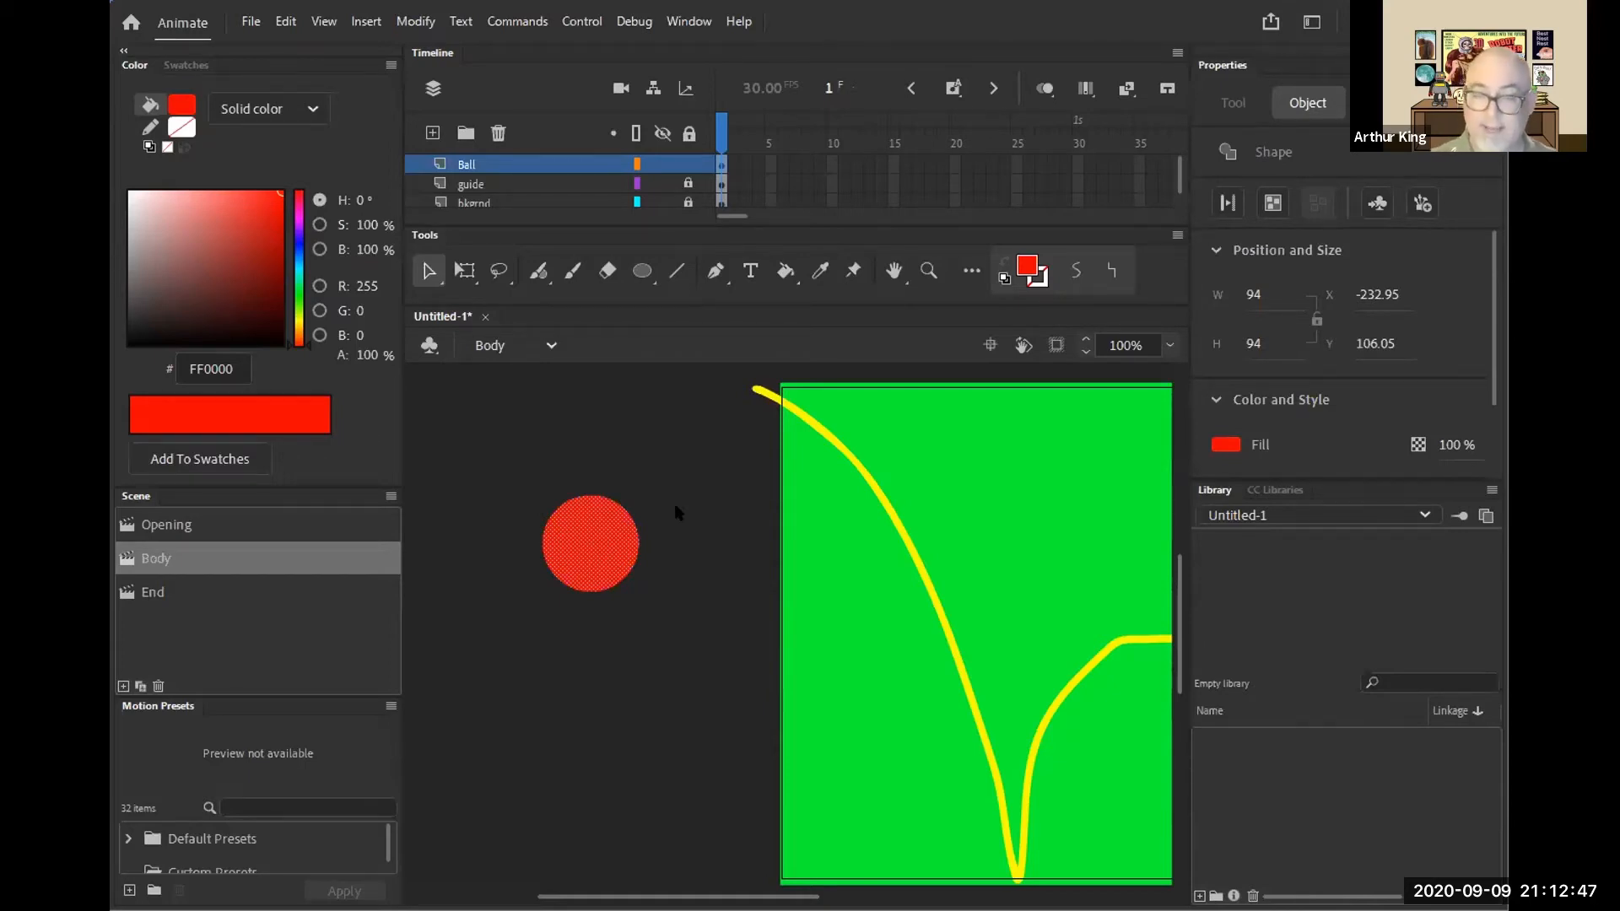
{"action": "key", "text": "ctrl+g"}
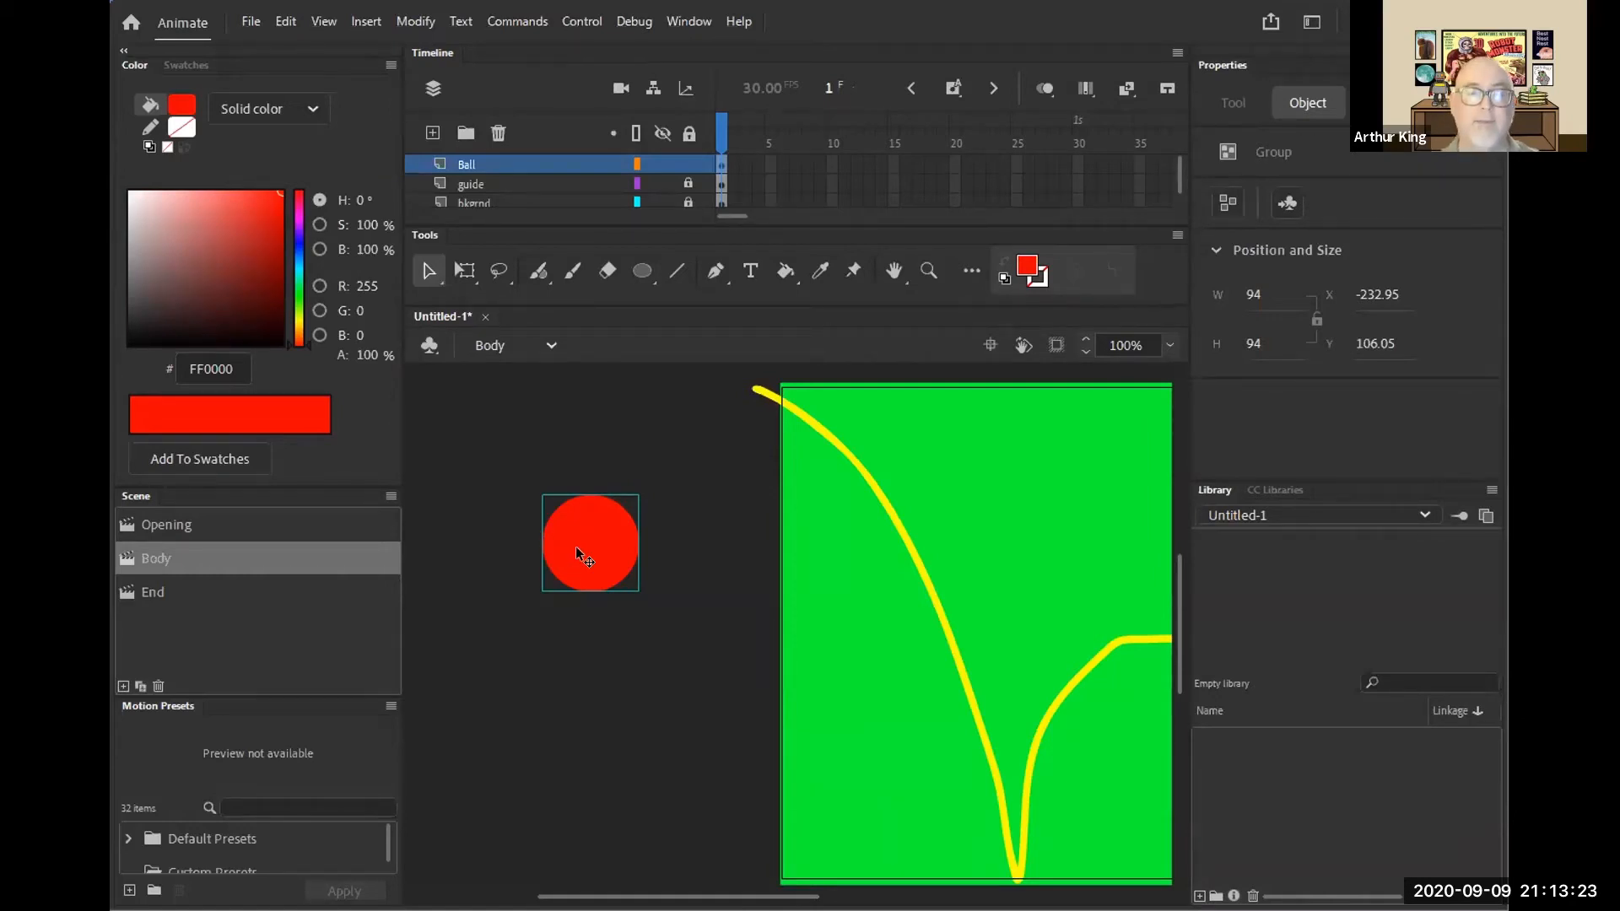
- Duplicate the grouped ball twice straight below the original and space the three balls in a vertical column
{"action": "left_click_drag", "start_coordinate": [575, 545], "coordinate": [593, 776]}
{"action": "mouse_move", "coordinate": [590, 665]}
{"action": "left_mouse_down"}
{"action": "mouse_move", "coordinate": [589, 679]}
{"action": "mouse_move", "coordinate": [591, 666]}
{"action": "left_mouse_up"}
{"action": "left_click", "coordinate": [594, 533]}
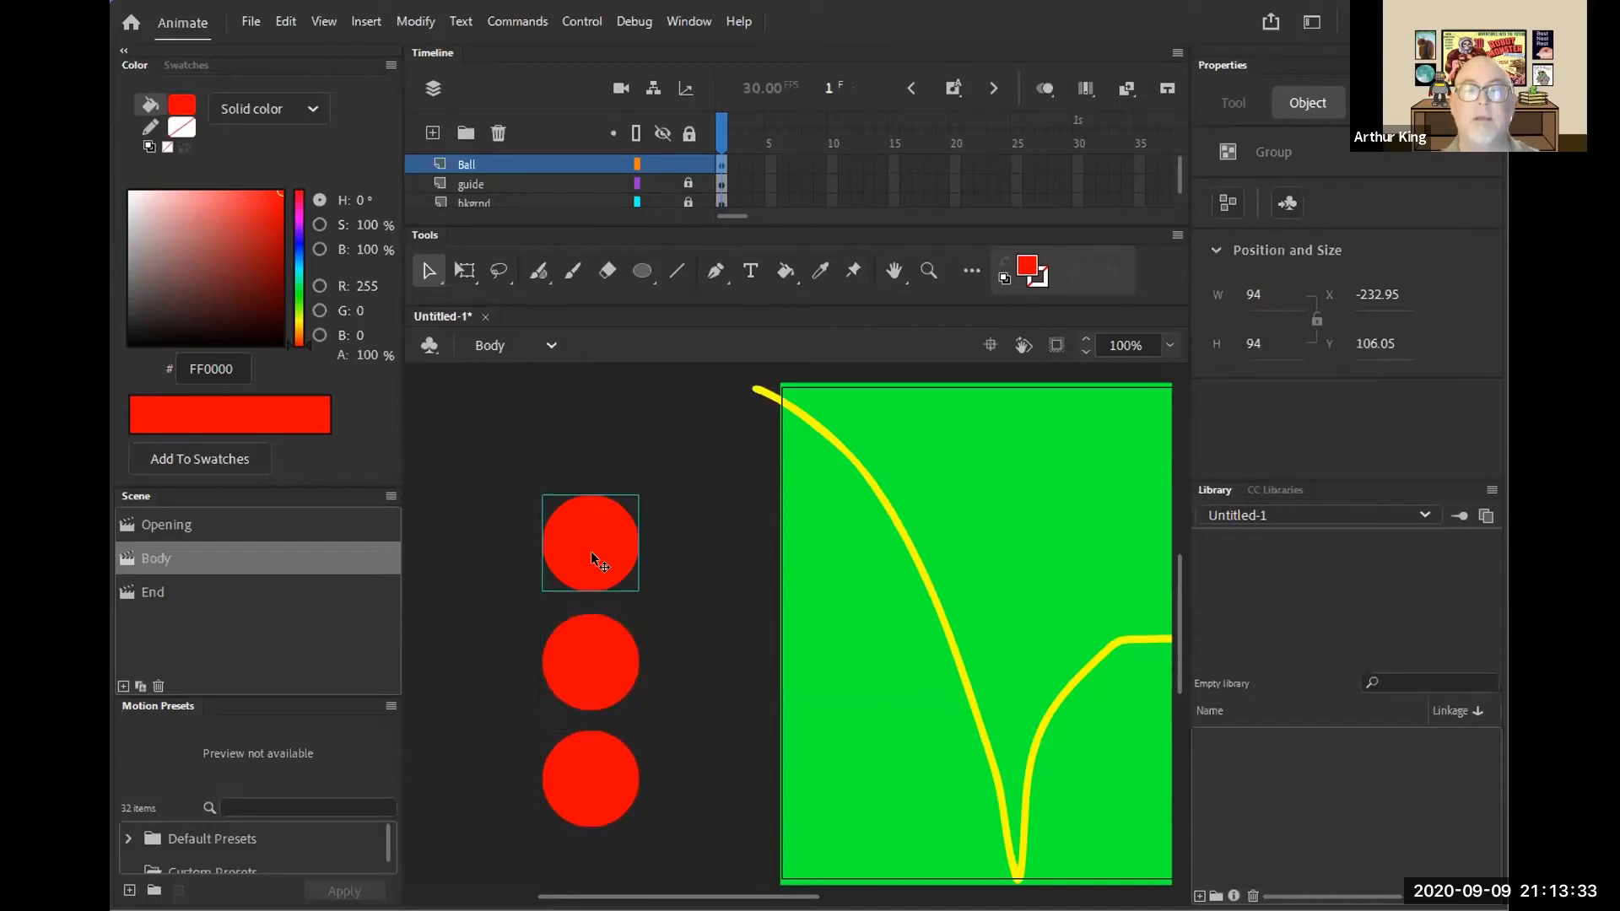
{"action": "left_click_drag", "start_coordinate": [590, 550], "coordinate": [592, 481]}
{"action": "left_click", "coordinate": [687, 639]}
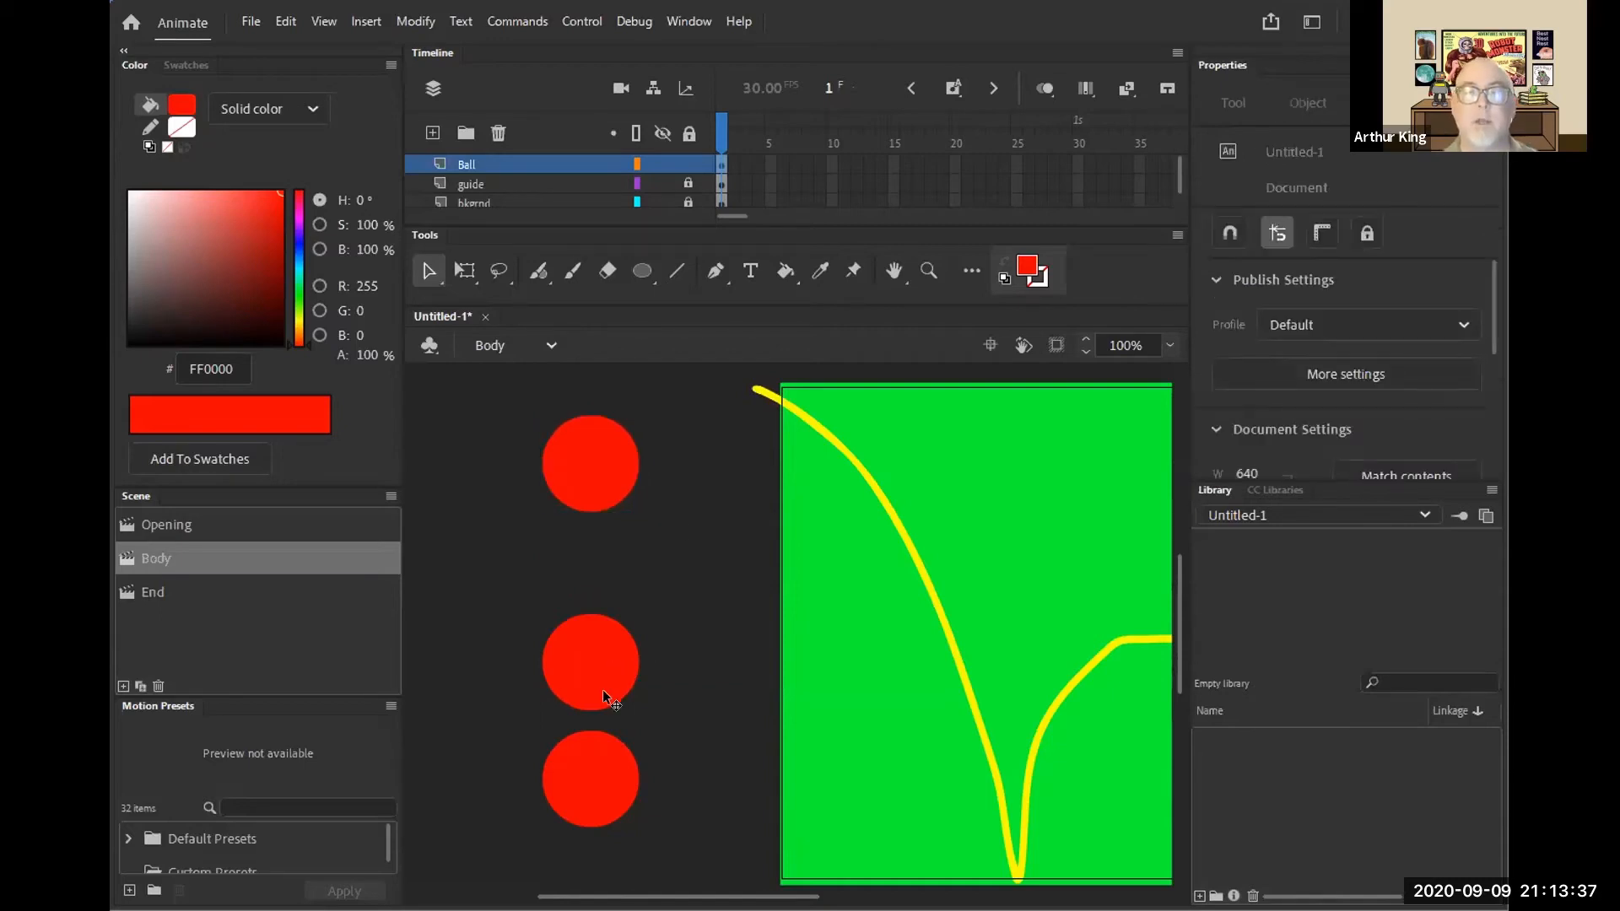
{"action": "left_click_drag", "start_coordinate": [603, 683], "coordinate": [605, 637]}
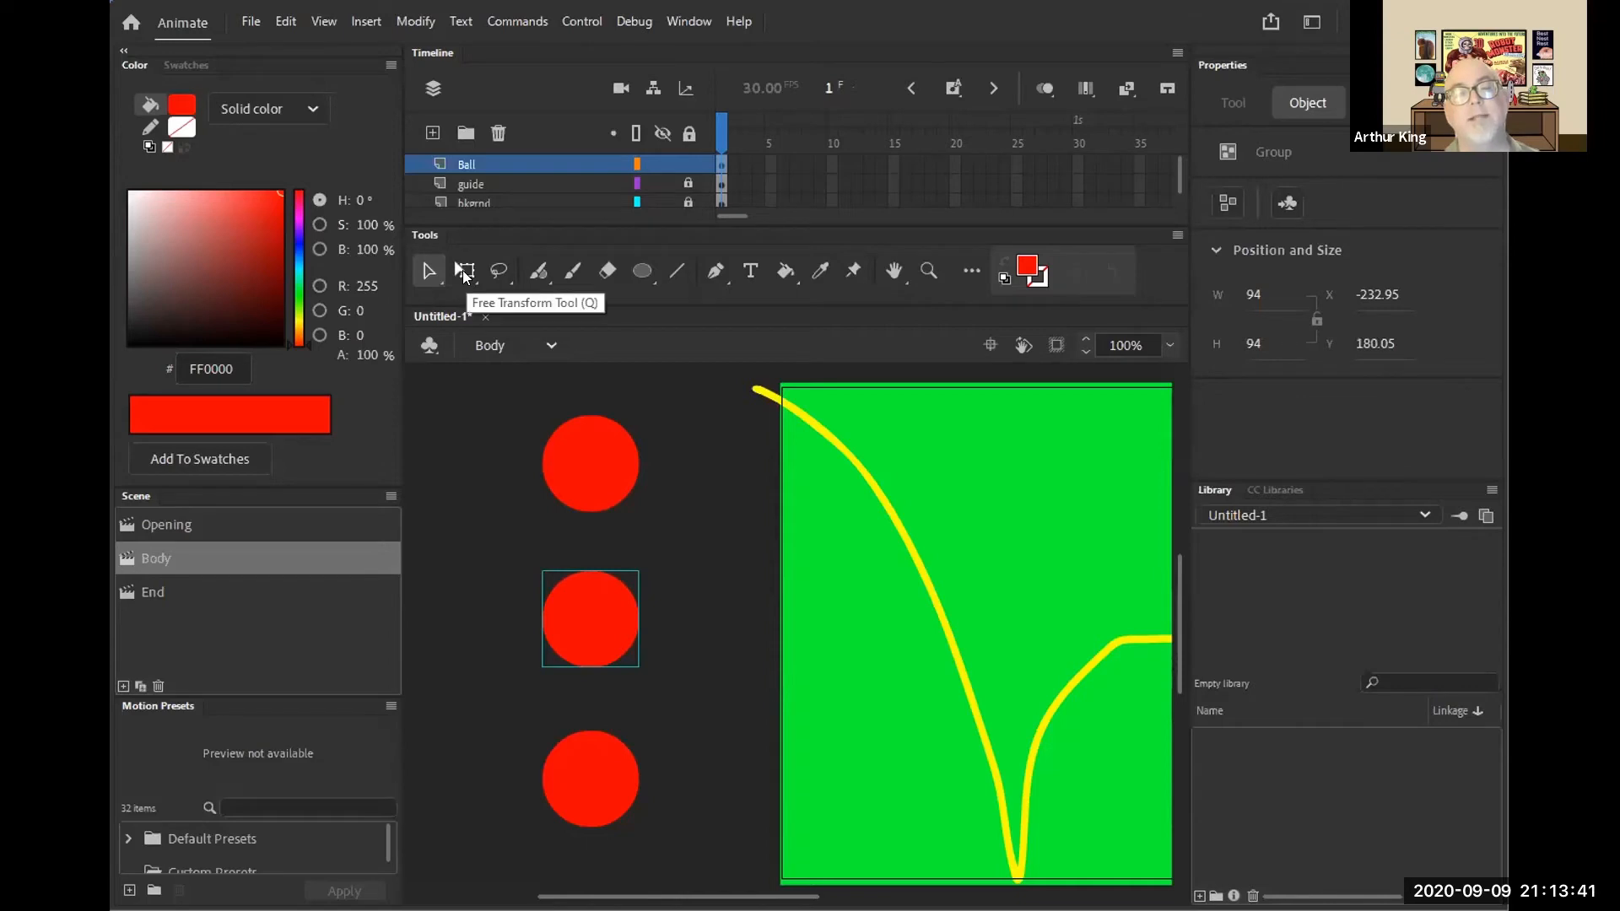
- Squash the middle ball slightly with Free Transform to about 102 px wide and 80 px high
{"action": "left_click", "coordinate": [465, 273]}
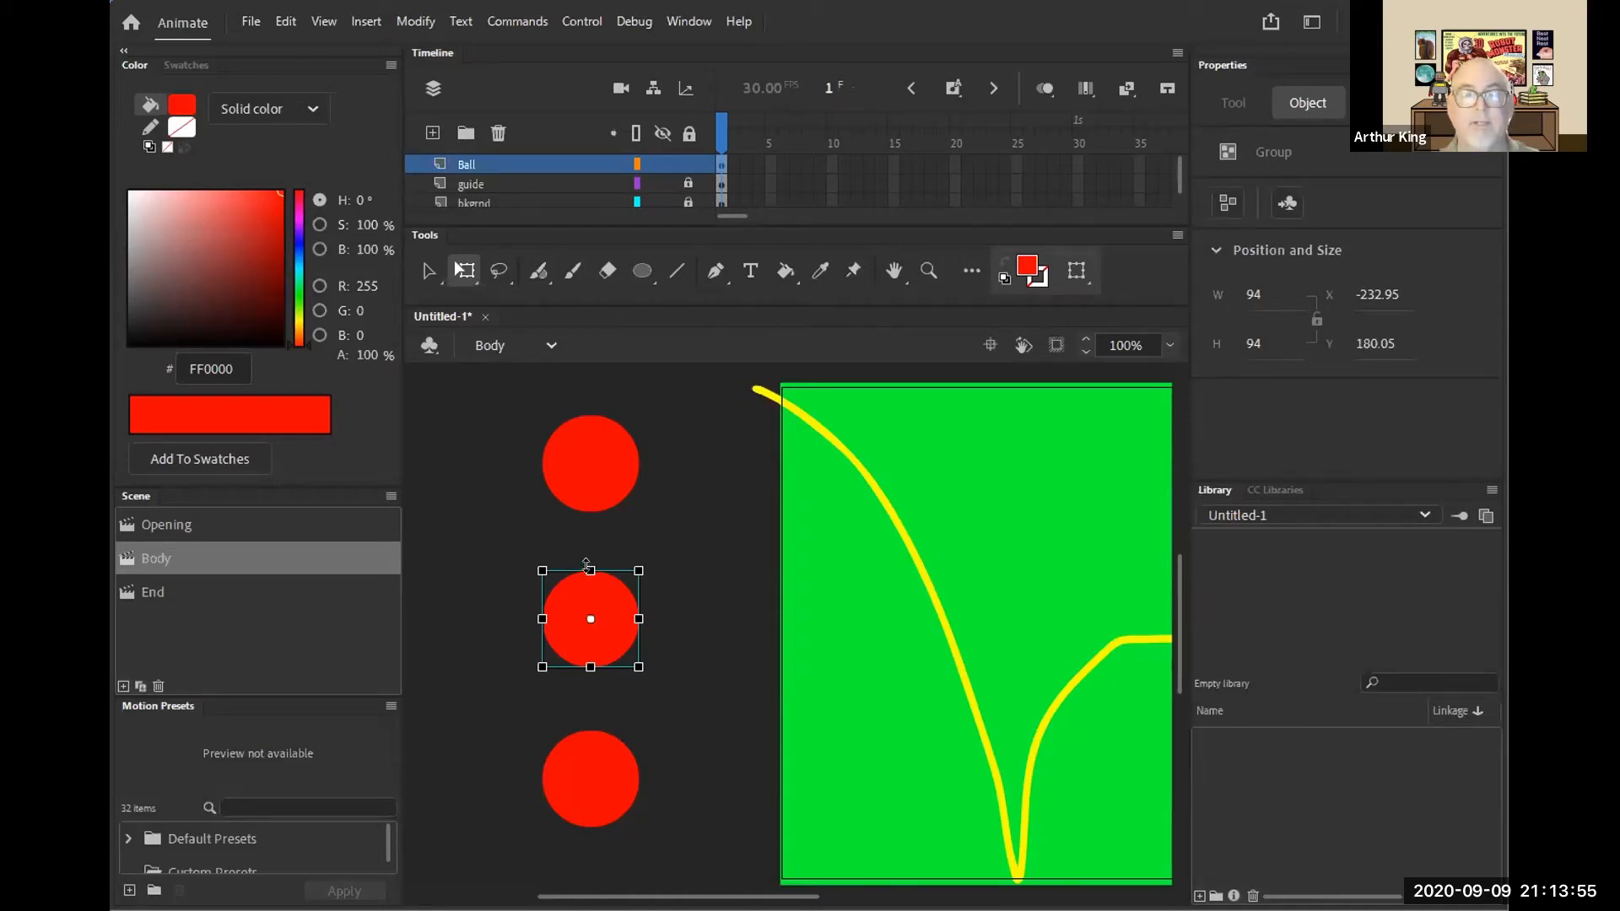
{"action": "left_click_drag", "start_coordinate": [585, 564], "coordinate": [586, 571]}
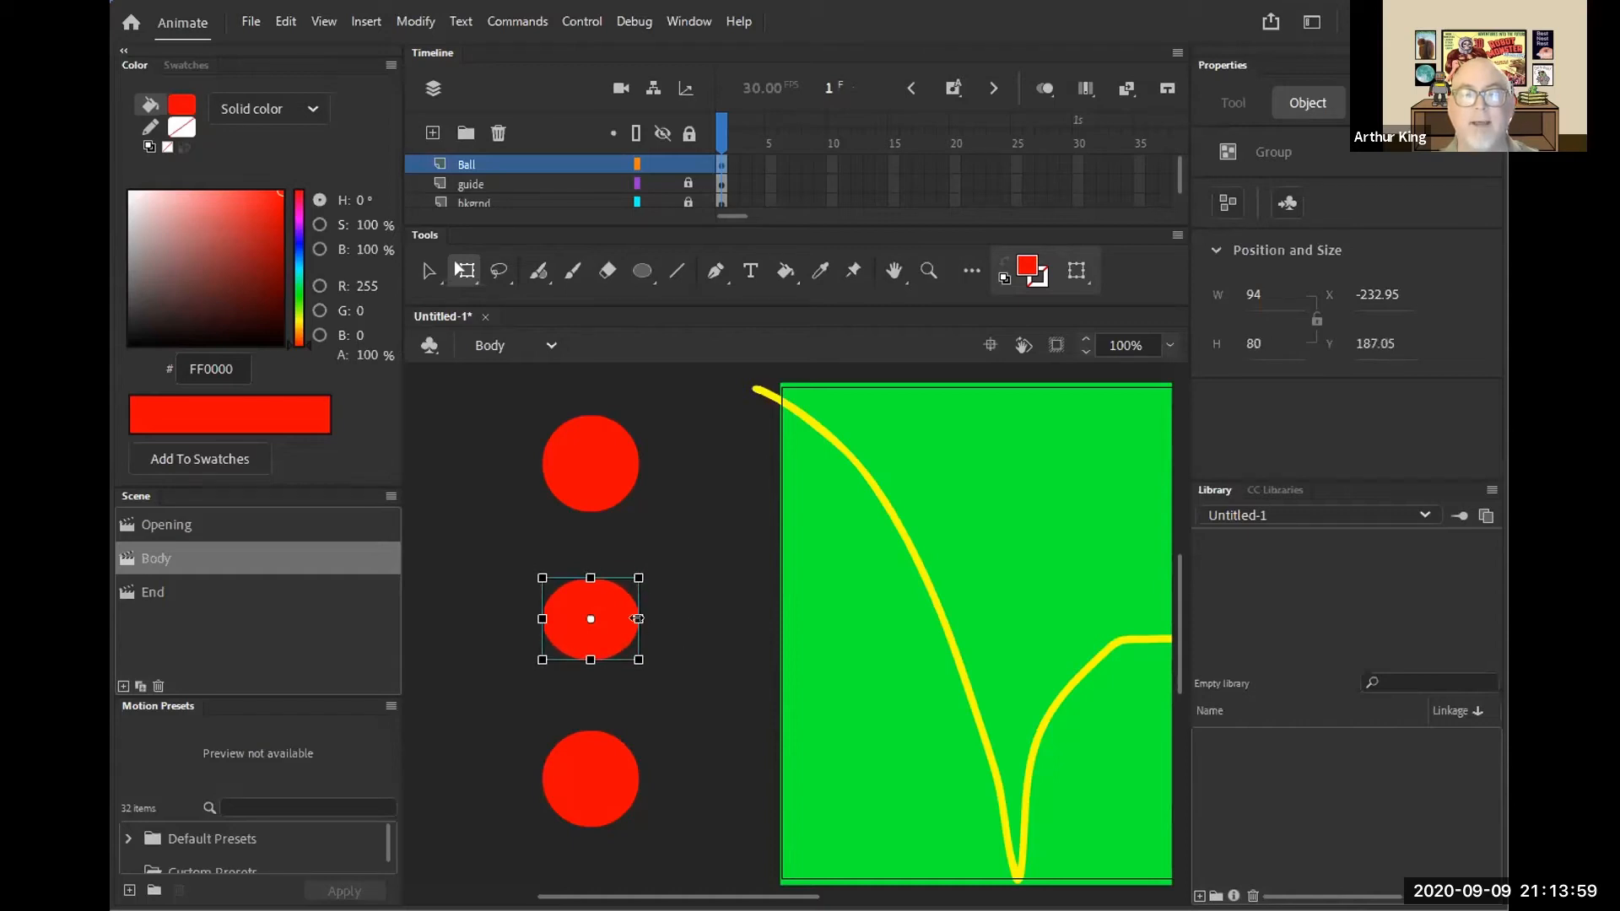
{"action": "left_click_drag", "start_coordinate": [637, 619], "coordinate": [643, 619]}
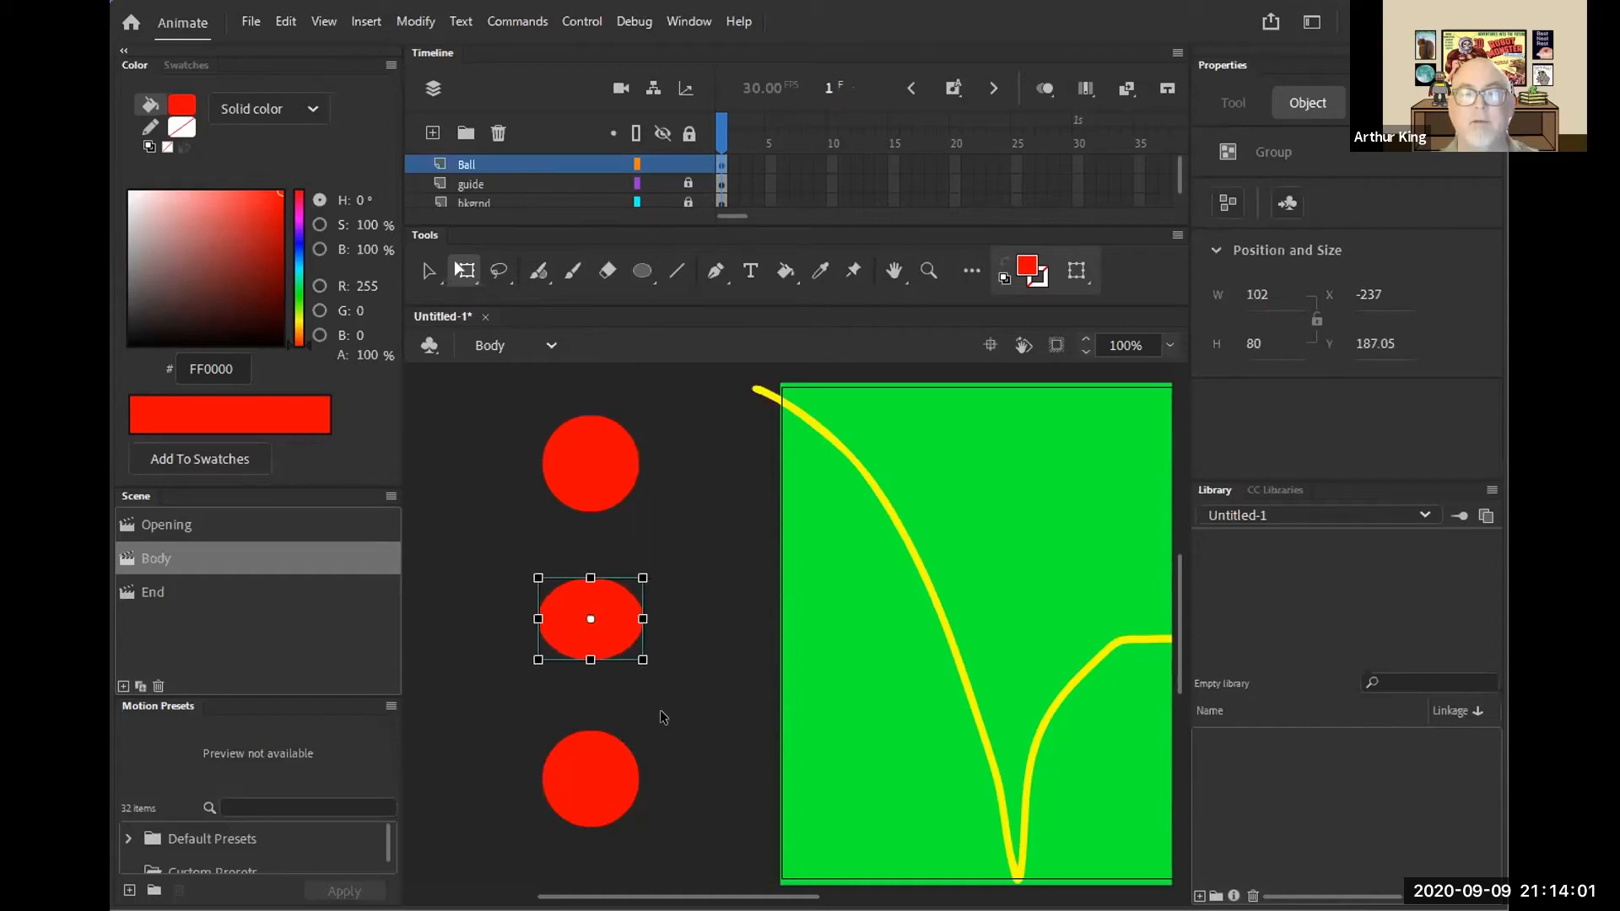
{"action": "left_click", "coordinate": [682, 741]}
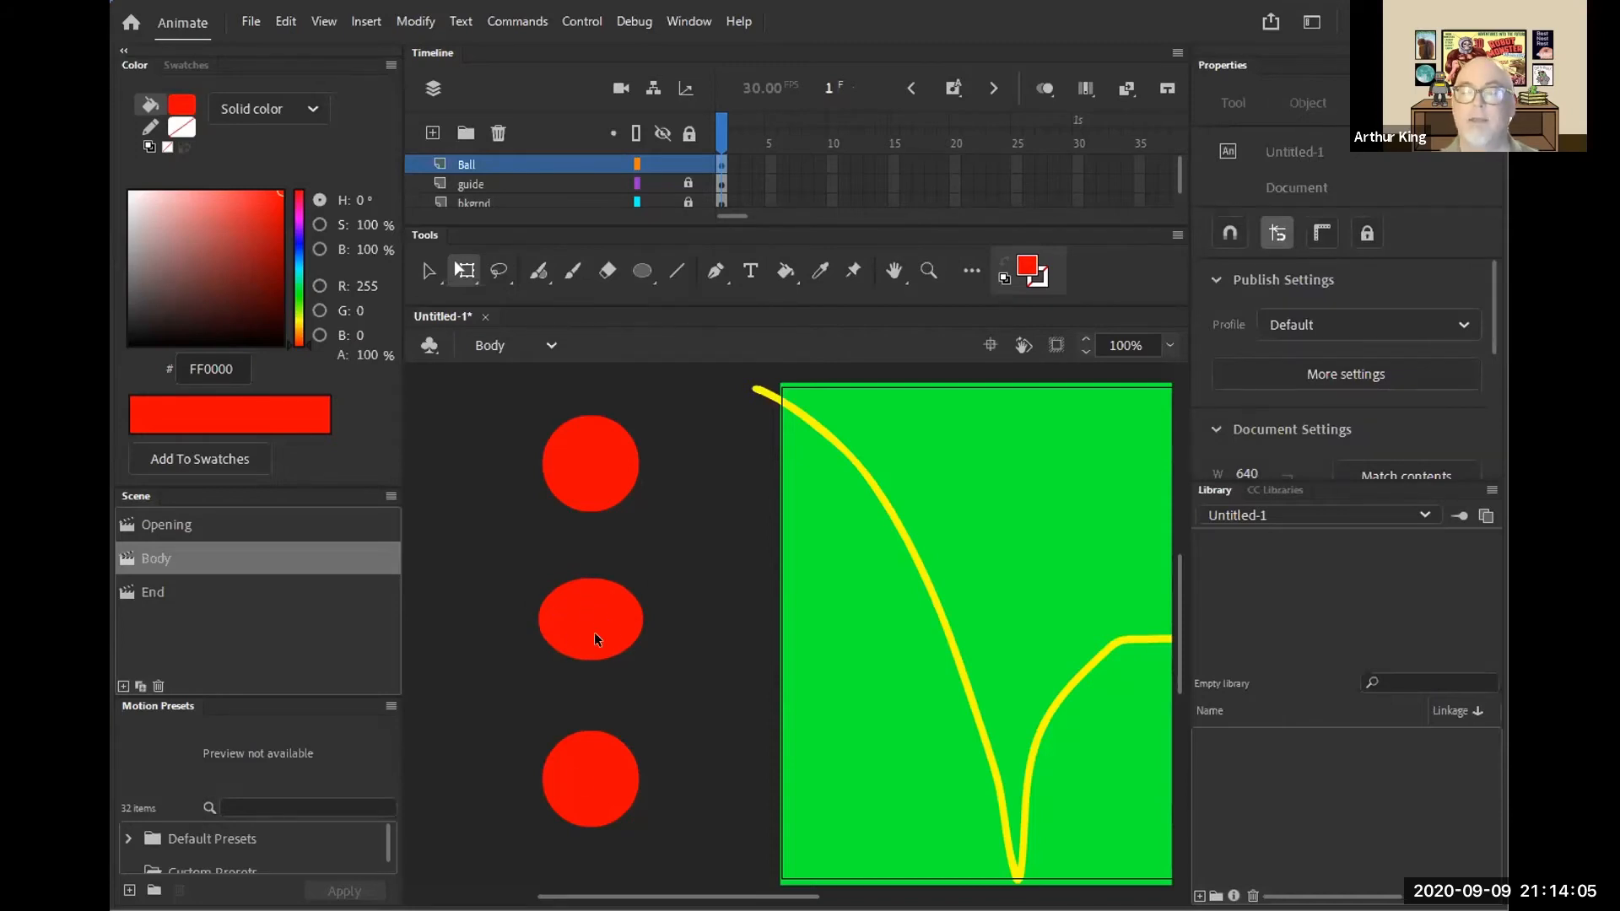
- Flatten the lowest ball with Free Transform to about 134 px wide and 68 px high
{"action": "left_click", "coordinate": [590, 768]}
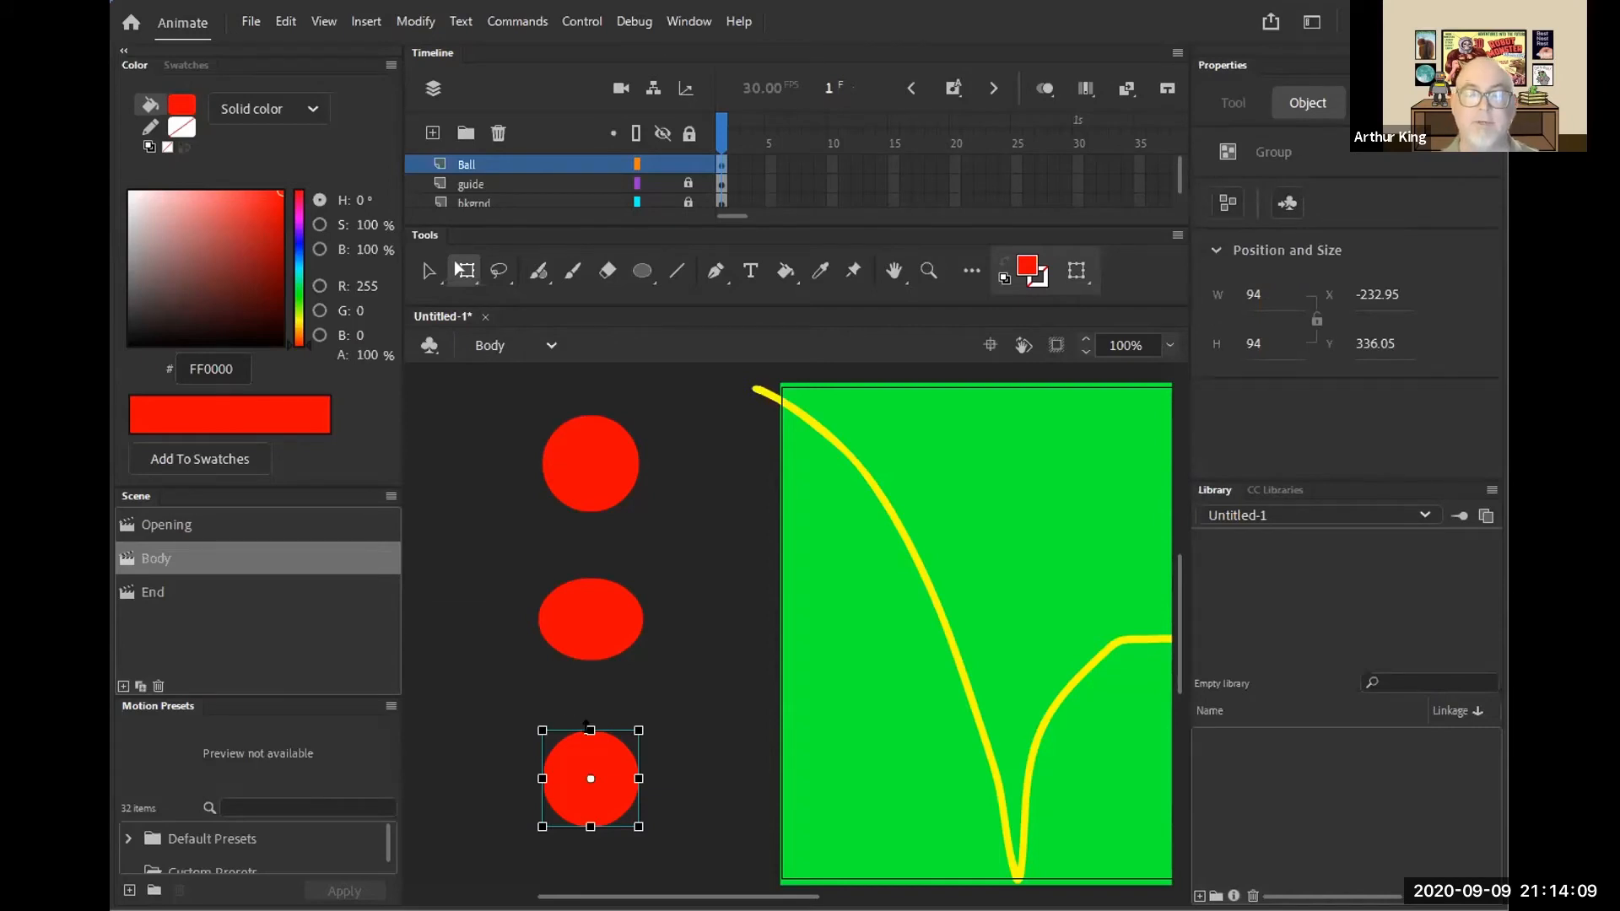
{"action": "left_click_drag", "start_coordinate": [586, 724], "coordinate": [658, 779]}
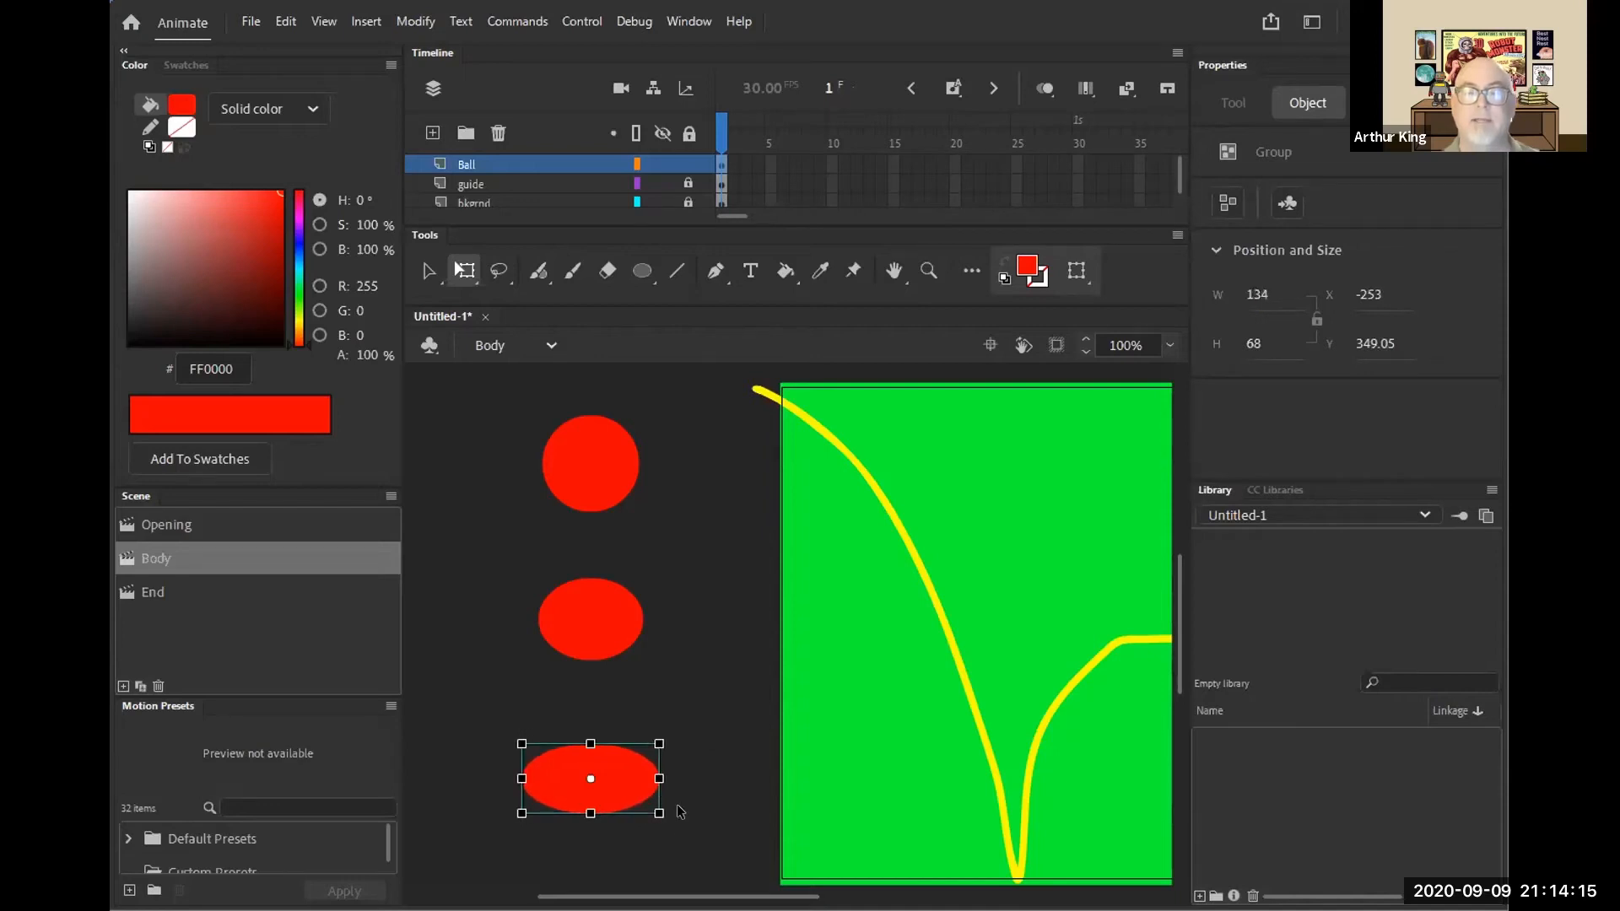
{"action": "left_click", "coordinate": [680, 683]}
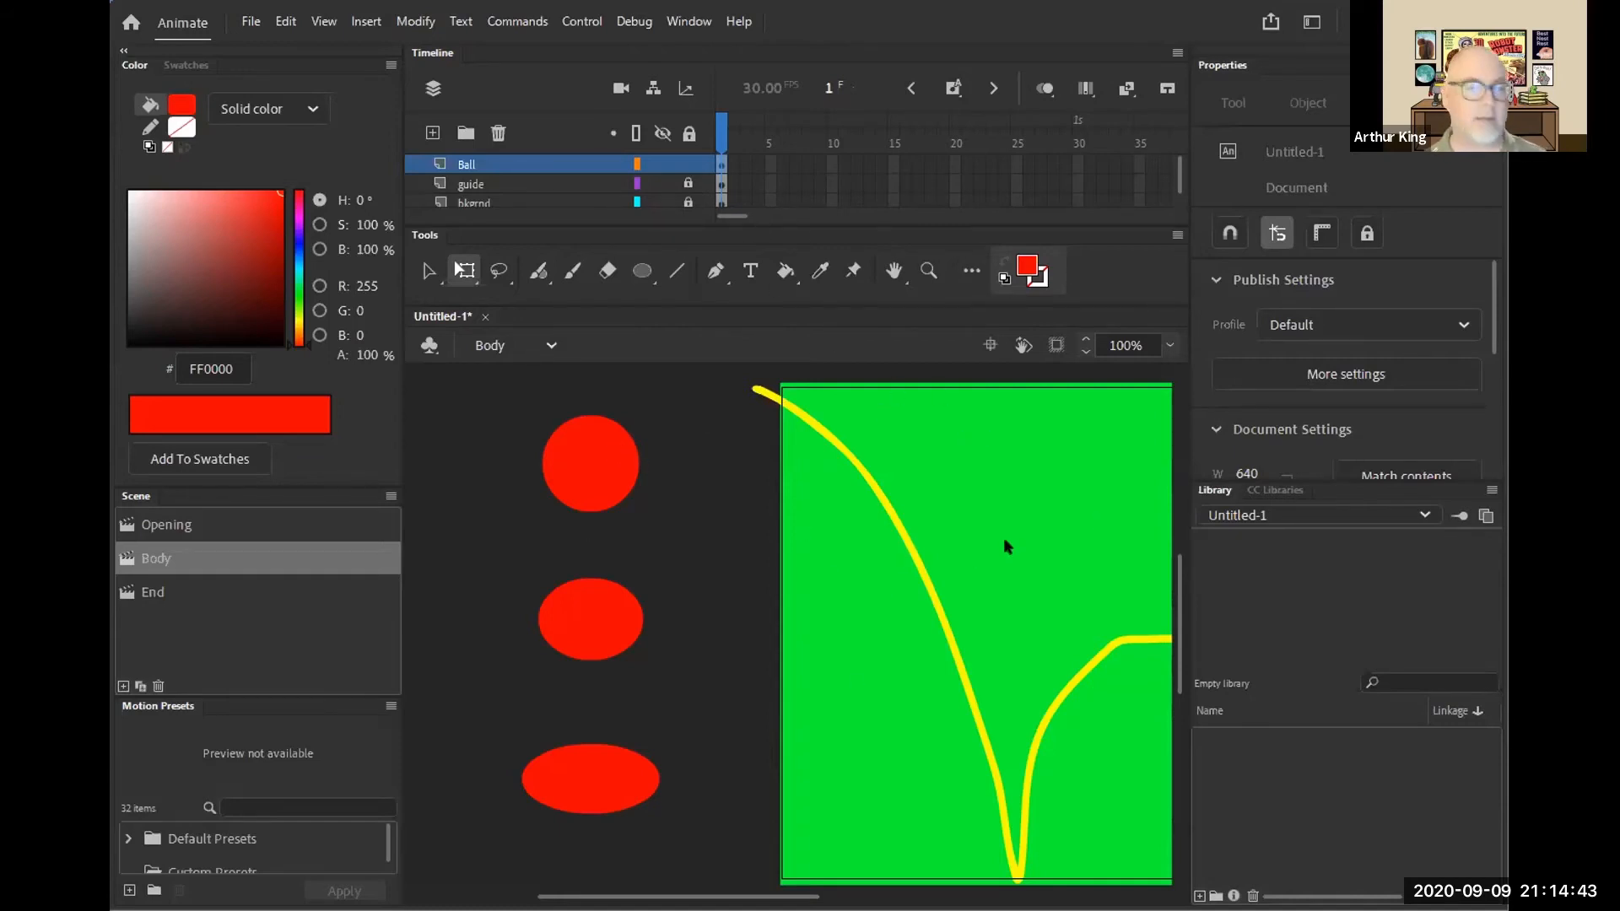
- Lock the Ball layer and extend the bkgrnd, guide and Ball layers with frames up to frame 60
{"action": "left_click_drag", "start_coordinate": [1017, 523], "coordinate": [718, 505]}
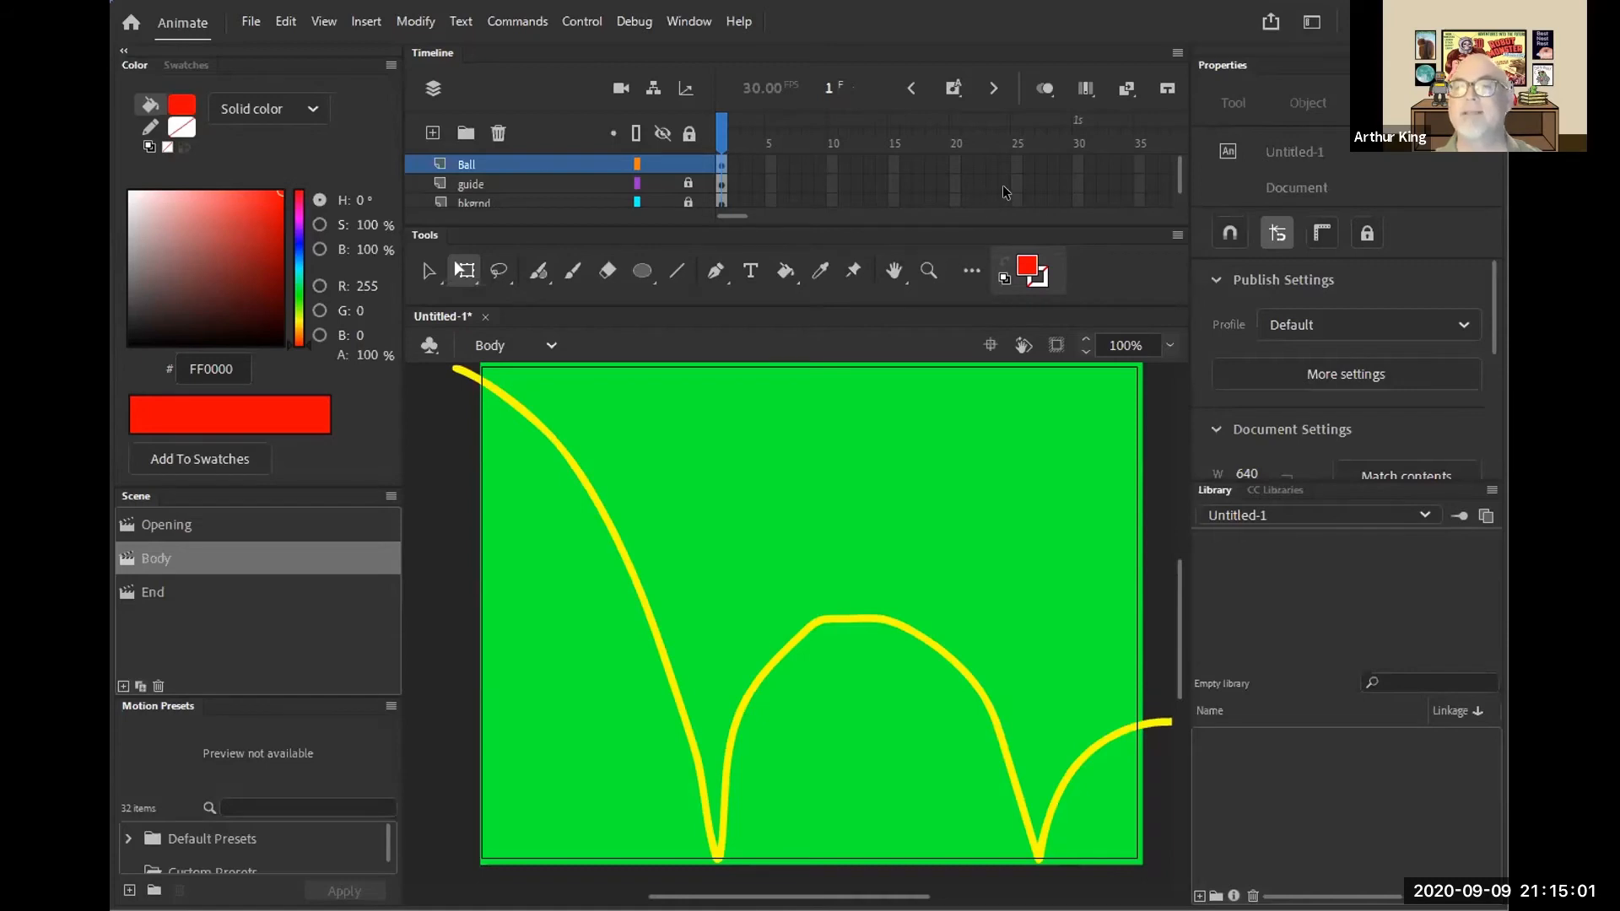
{"action": "left_click", "coordinate": [688, 165]}
{"action": "left_click_drag", "start_coordinate": [735, 214], "coordinate": [772, 213]}
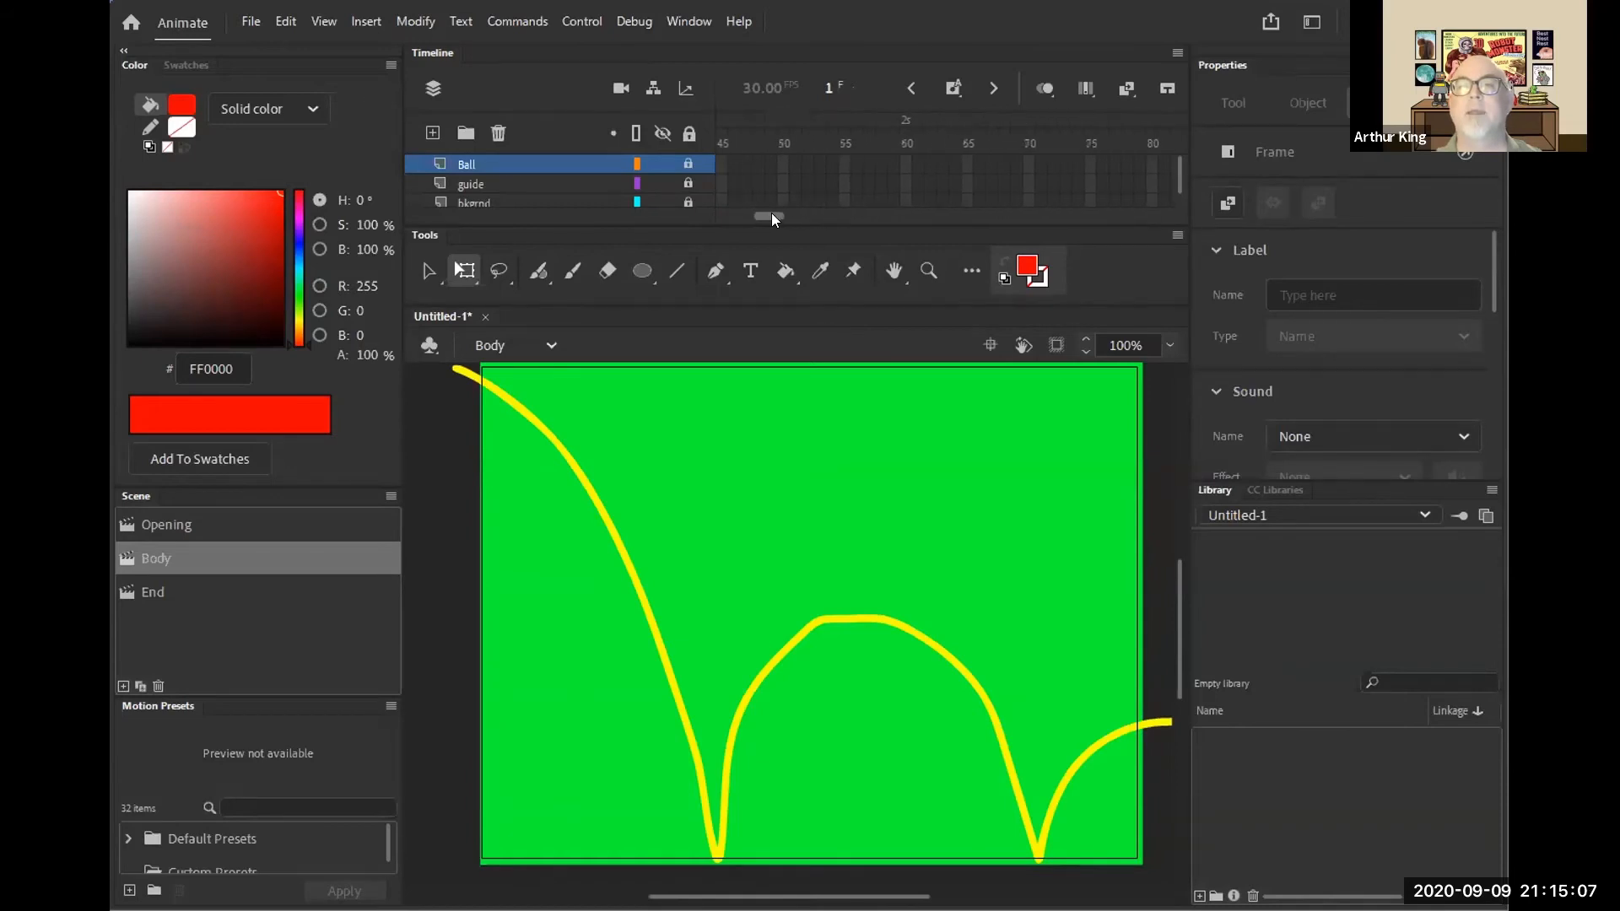
{"action": "left_click", "coordinate": [904, 200]}
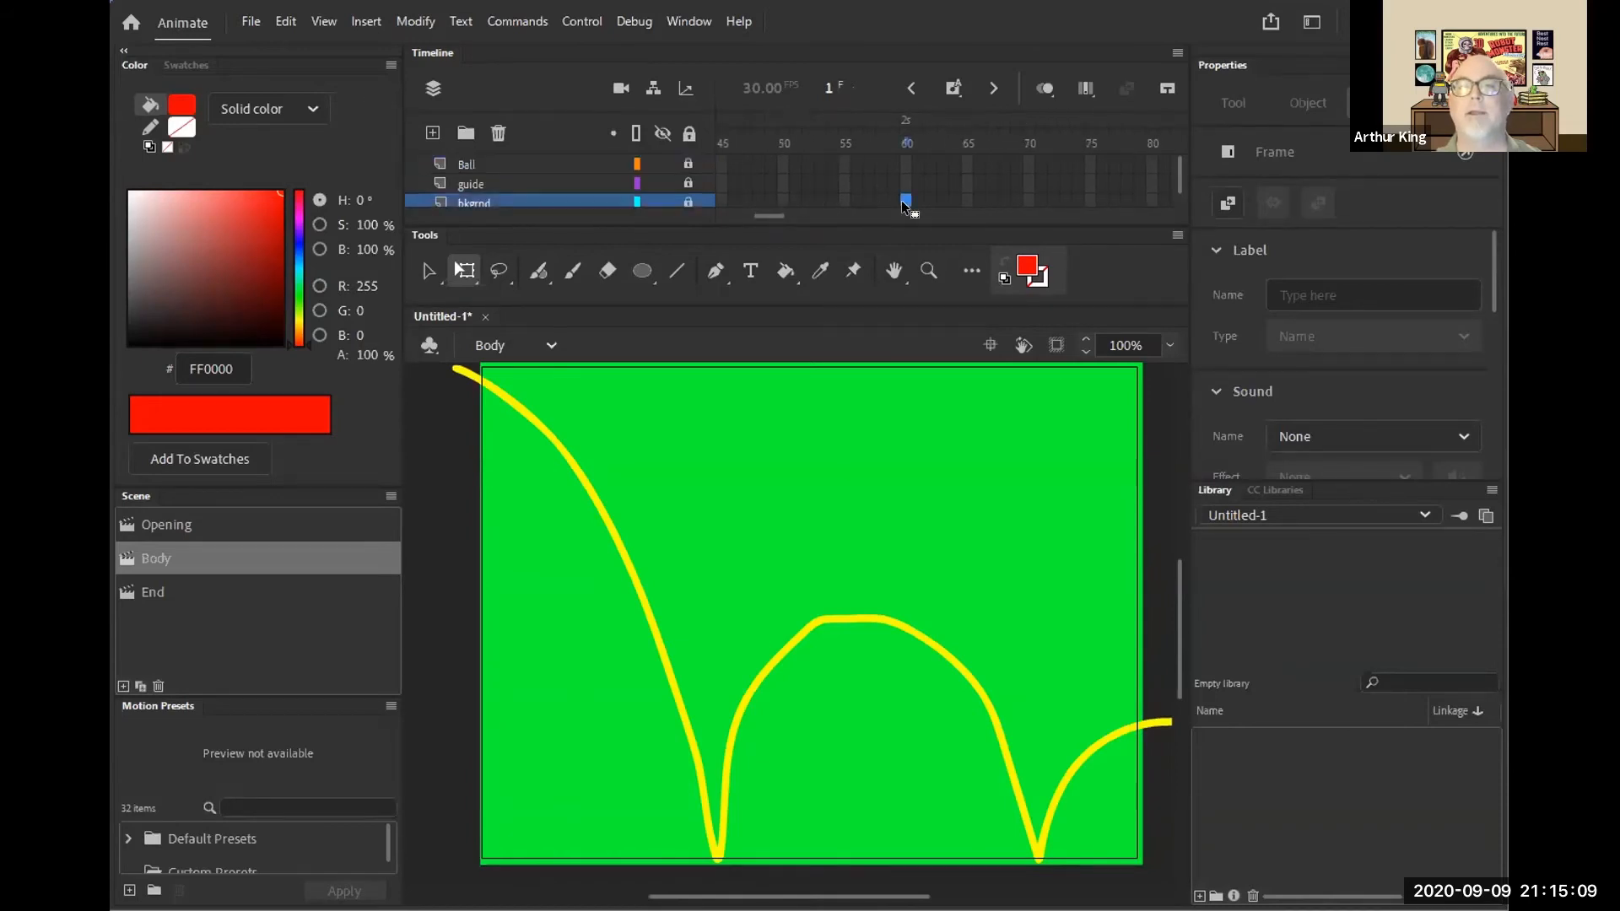
{"action": "key", "text": "F5"}
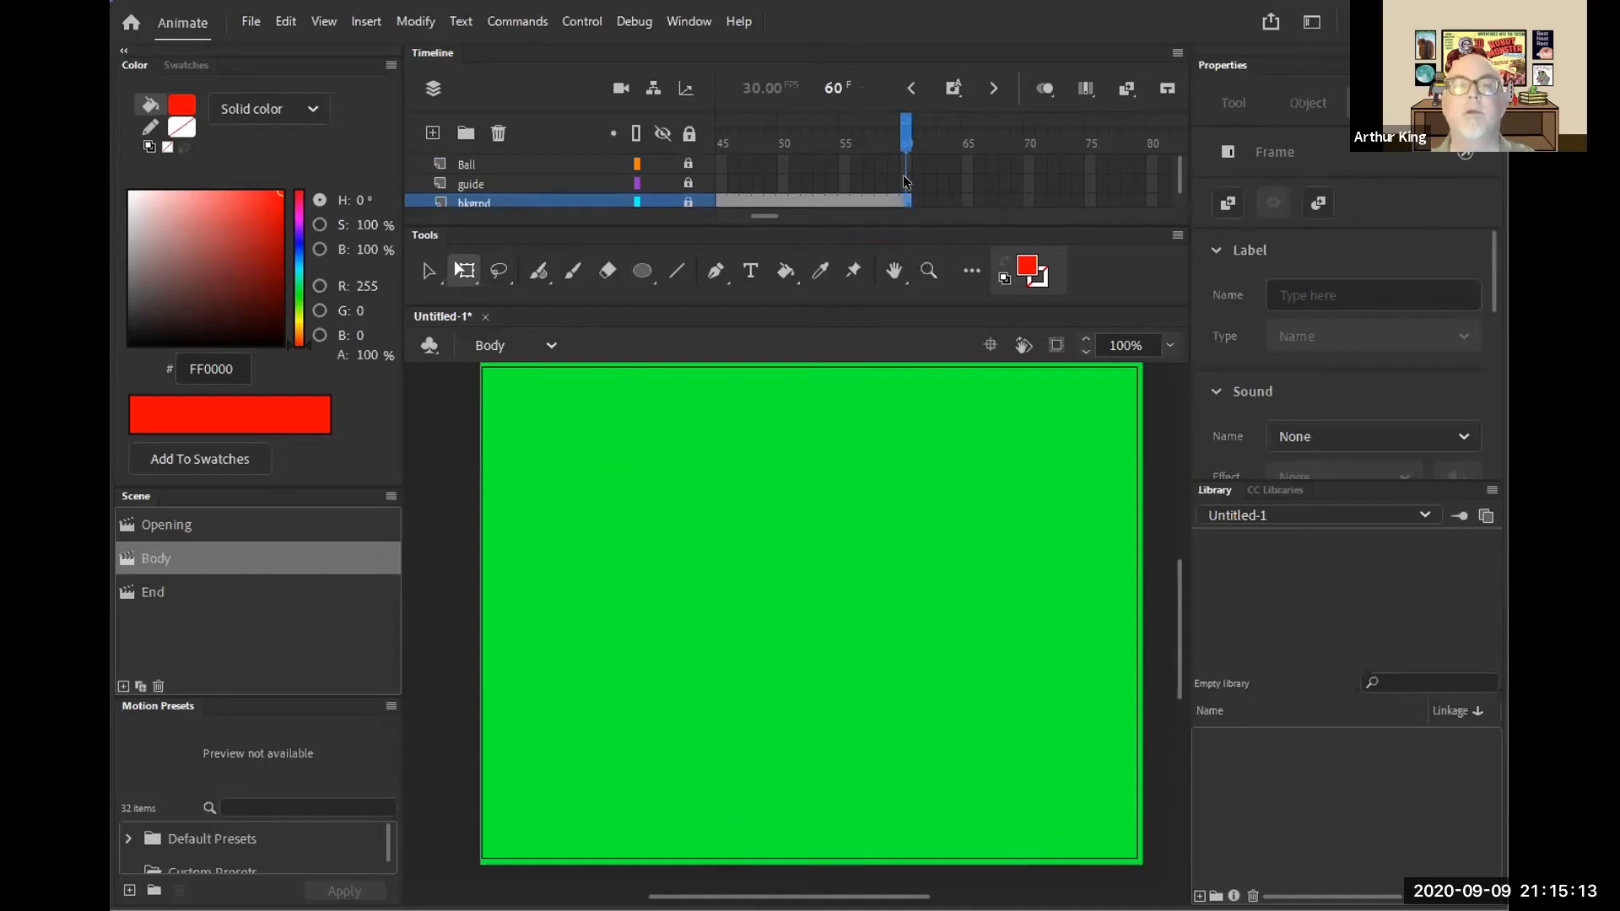
{"action": "left_click", "coordinate": [904, 177]}
{"action": "key", "text": "F5"}
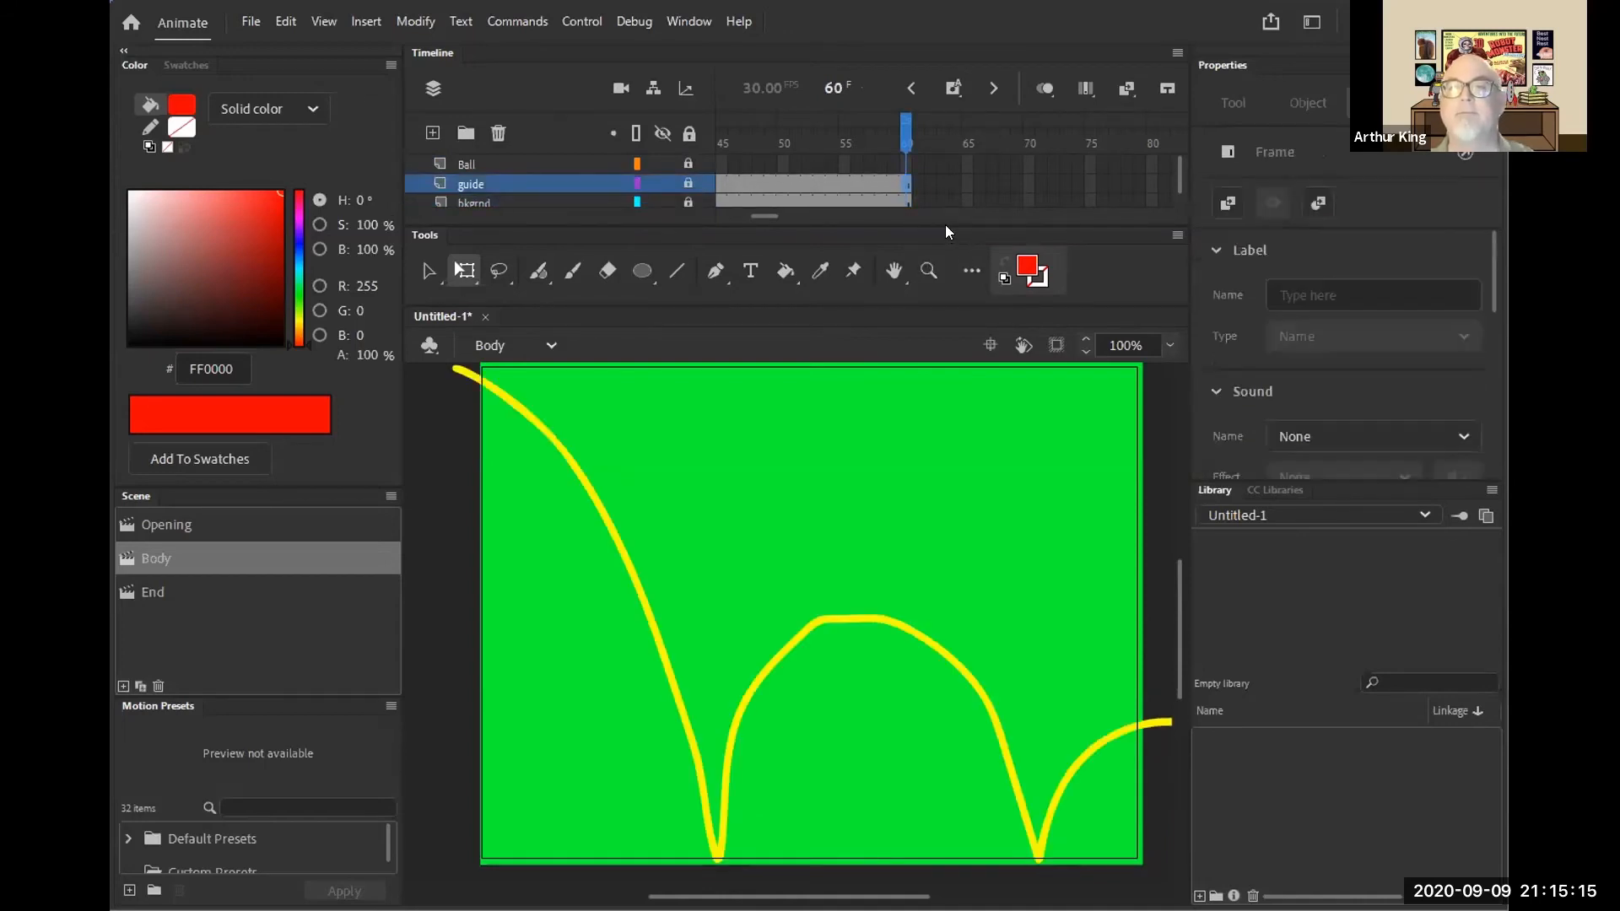
{"action": "left_click", "coordinate": [904, 161]}
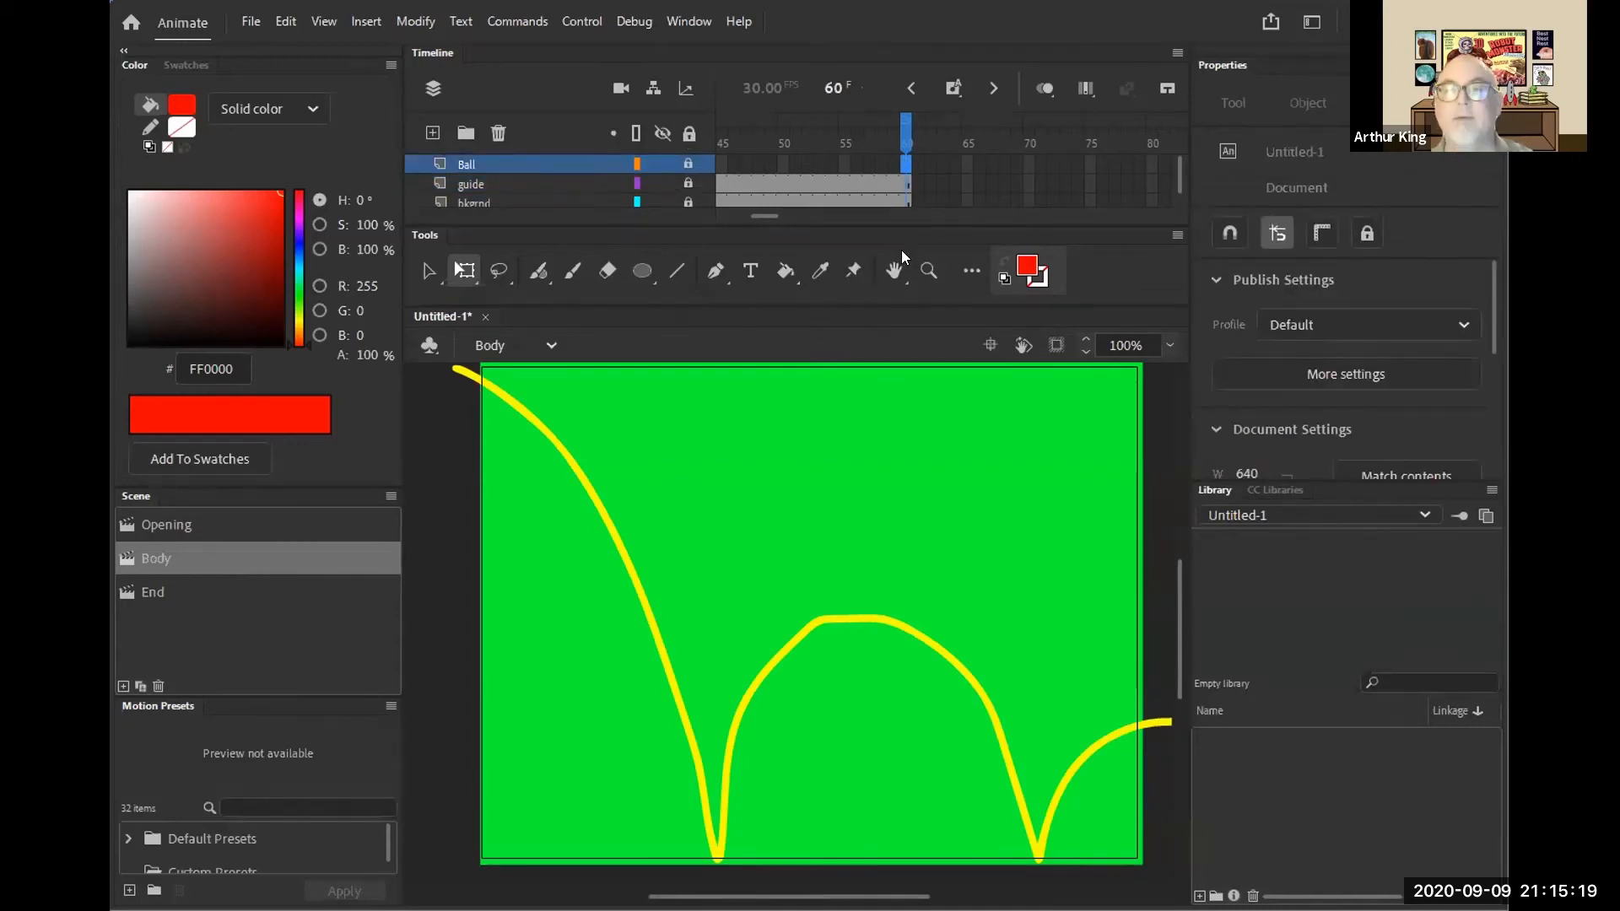
{"action": "key", "text": "F5"}
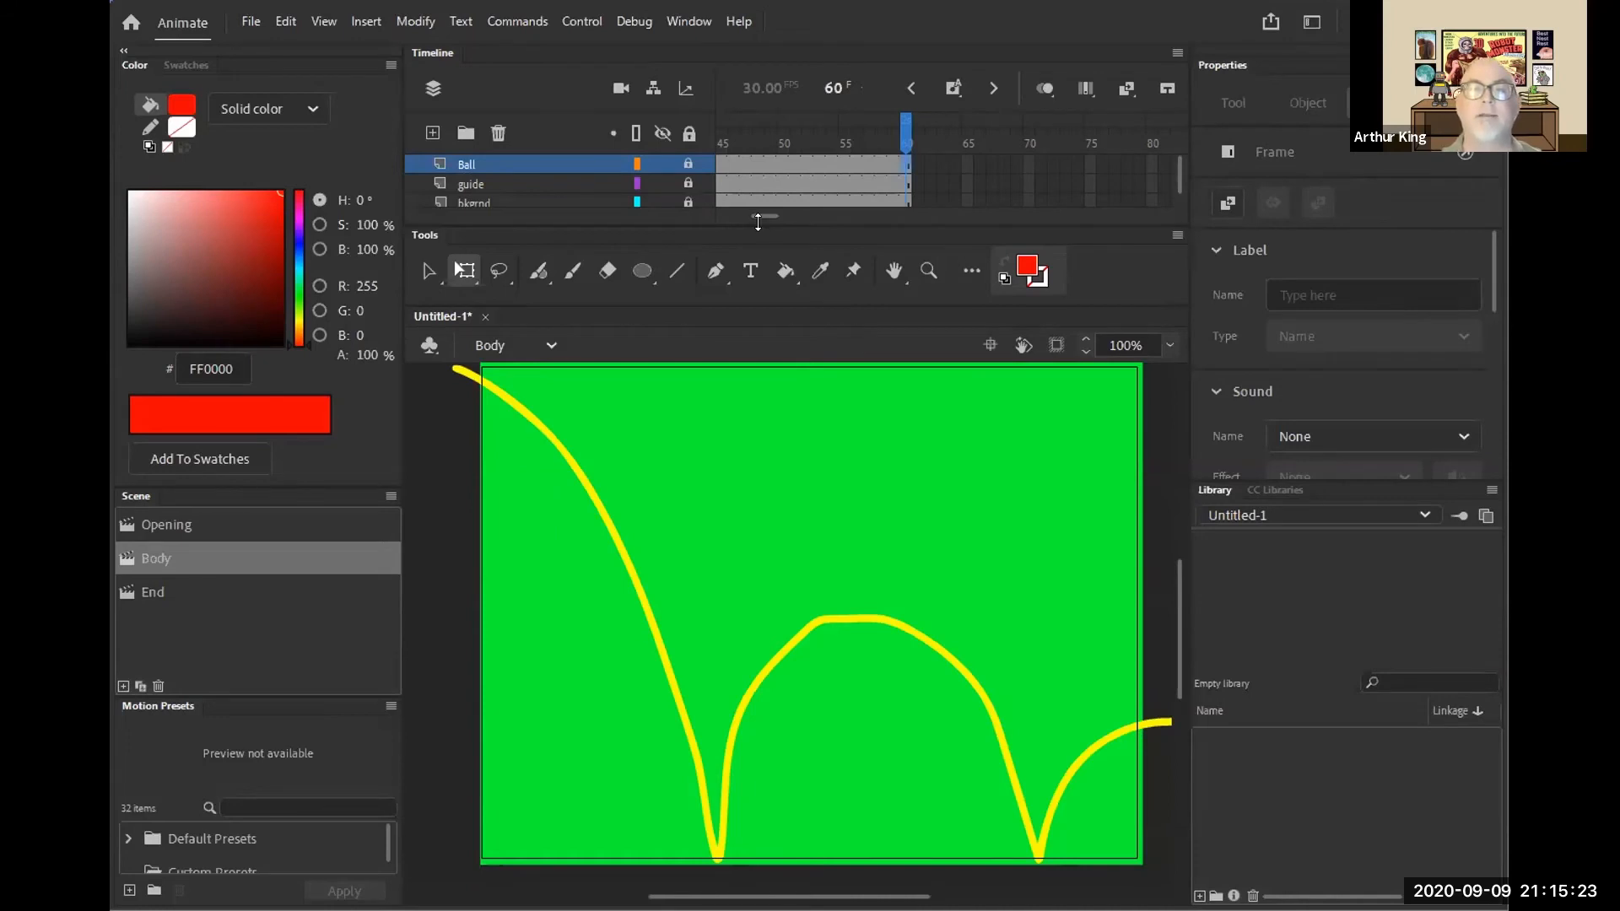
- Enlarge the timeline to show all three layers and scrub the playhead from frame 1 to frame 60
{"action": "left_click_drag", "start_coordinate": [757, 222], "coordinate": [758, 232]}
{"action": "left_click", "coordinate": [770, 131]}
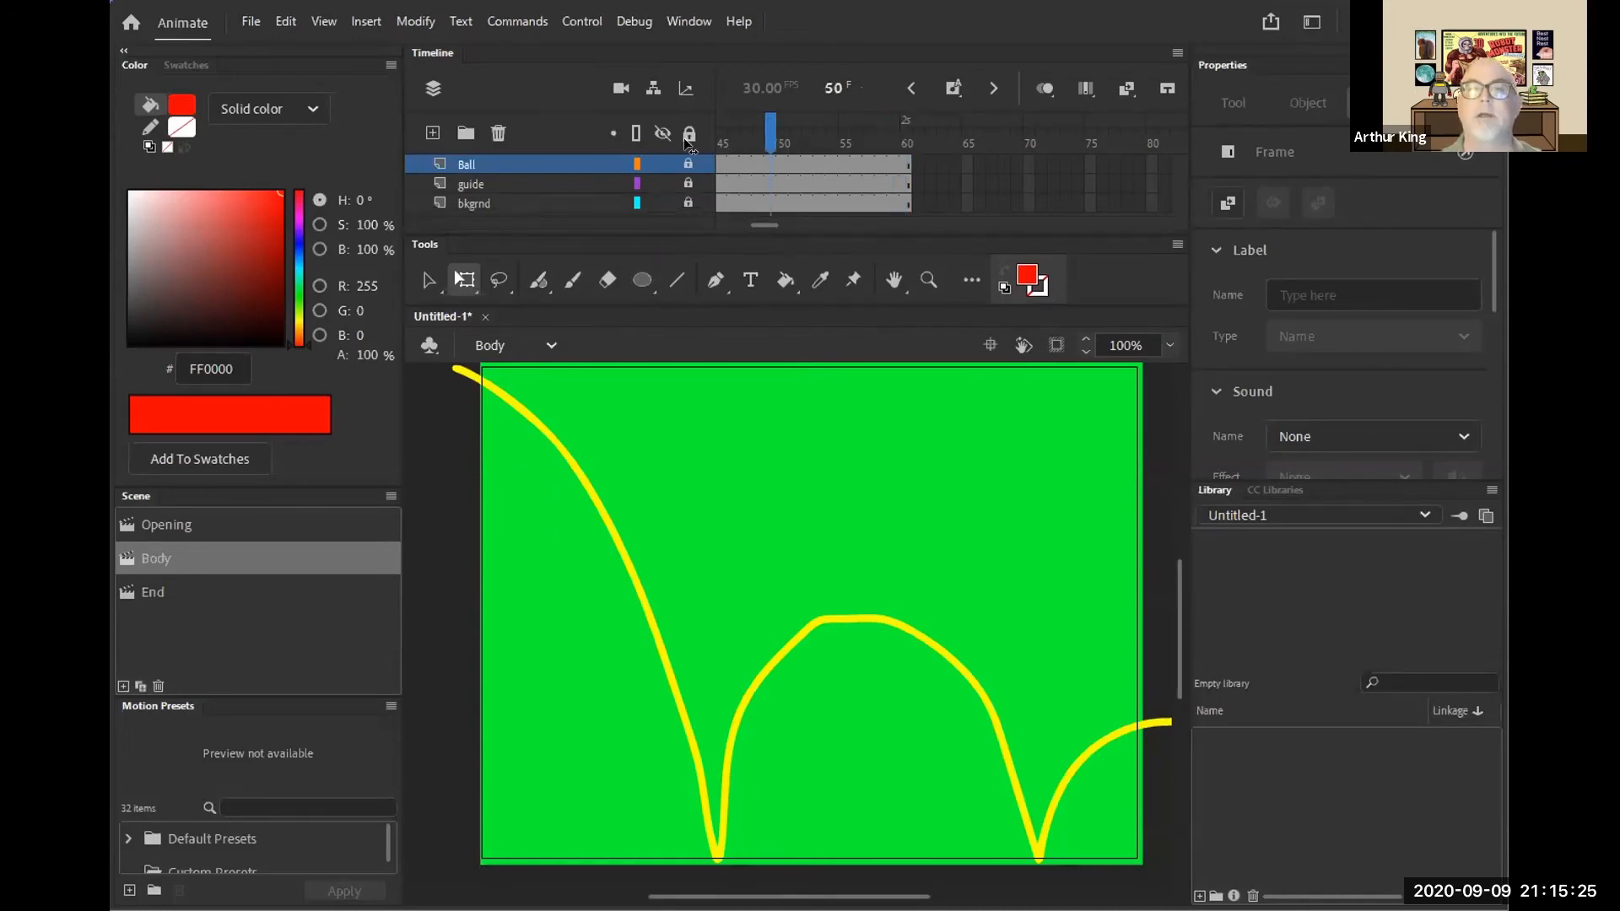
{"action": "left_click_drag", "start_coordinate": [684, 140], "coordinate": [449, 164]}
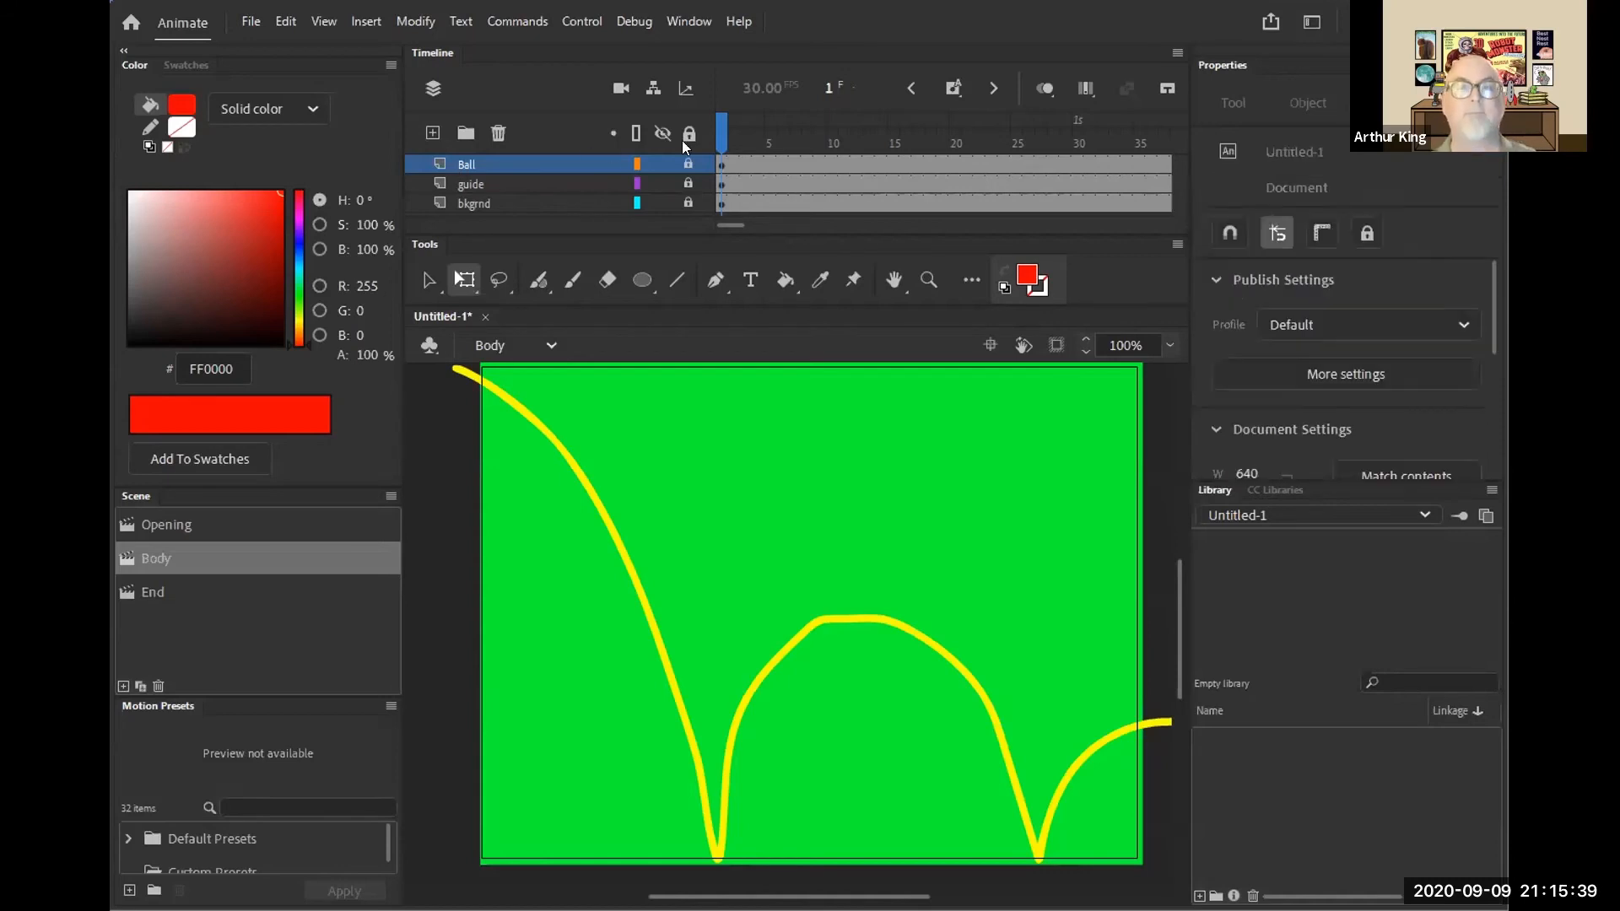
{"action": "left_click_drag", "start_coordinate": [722, 135], "coordinate": [1170, 144]}
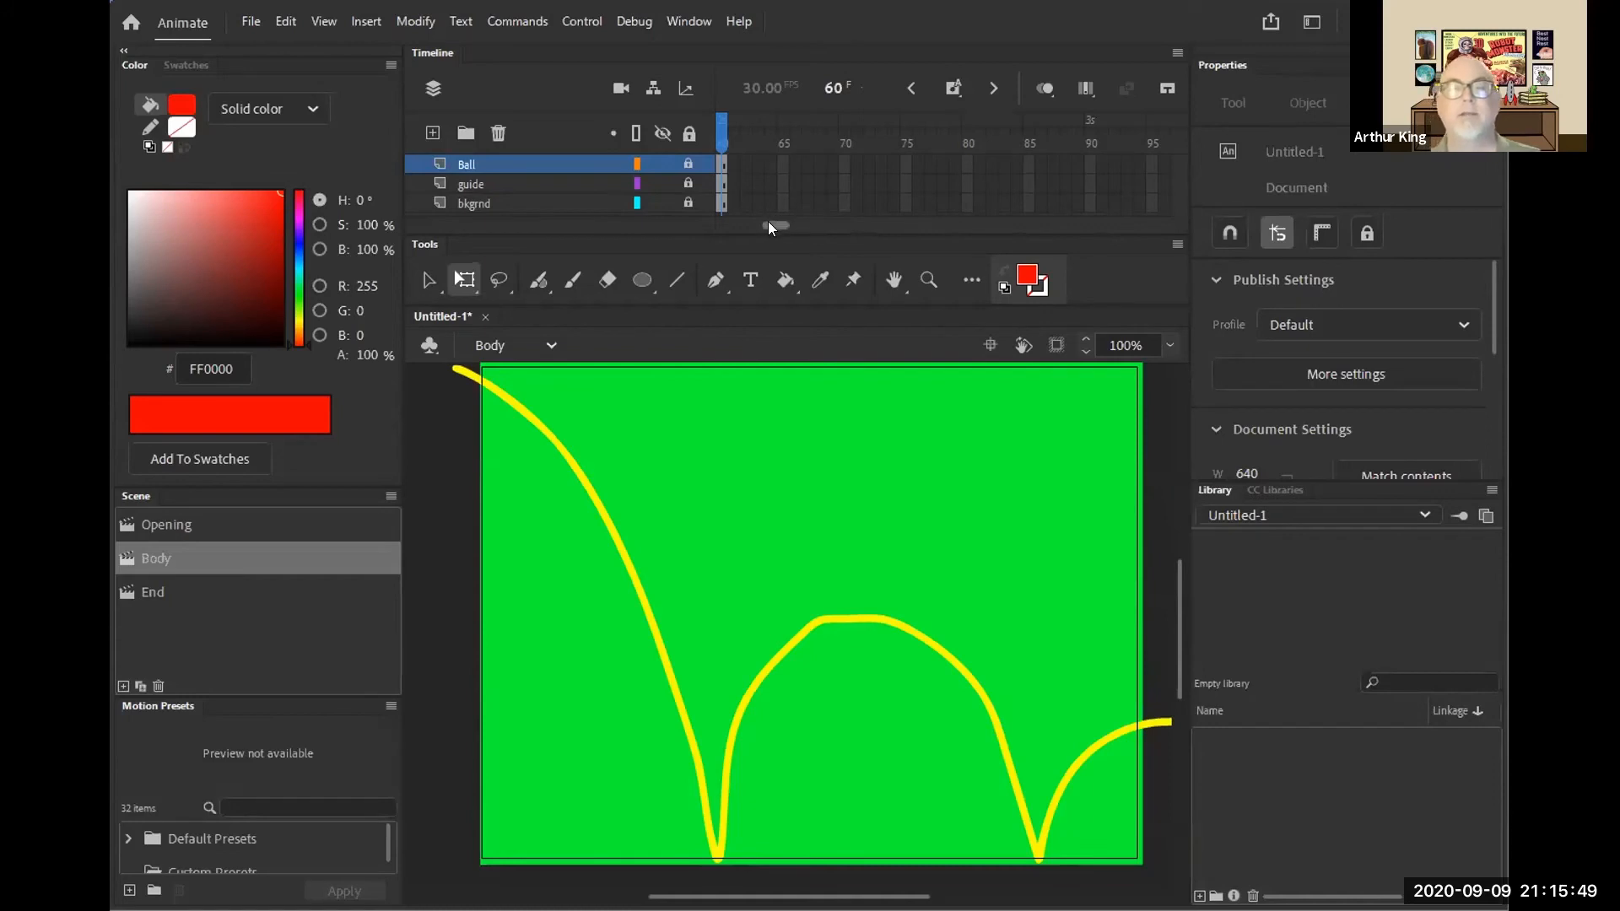
- Extend the guide and bkgrnd layers with frames up to frame 151
{"action": "left_click_drag", "start_coordinate": [771, 220], "coordinate": [832, 228]}
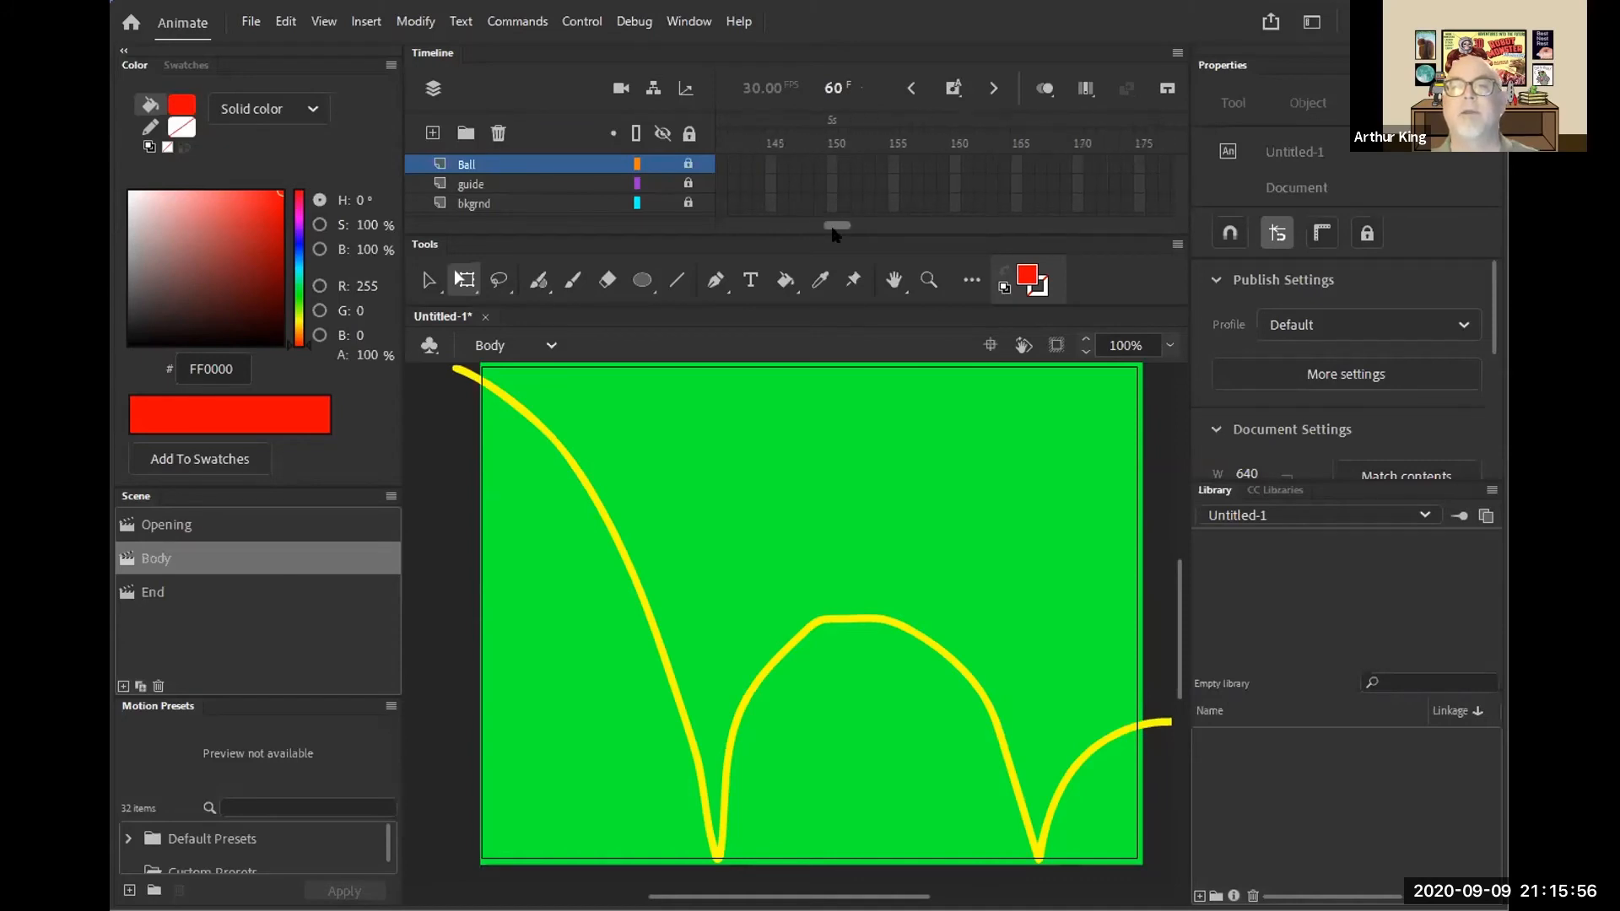
{"action": "left_click", "coordinate": [828, 184]}
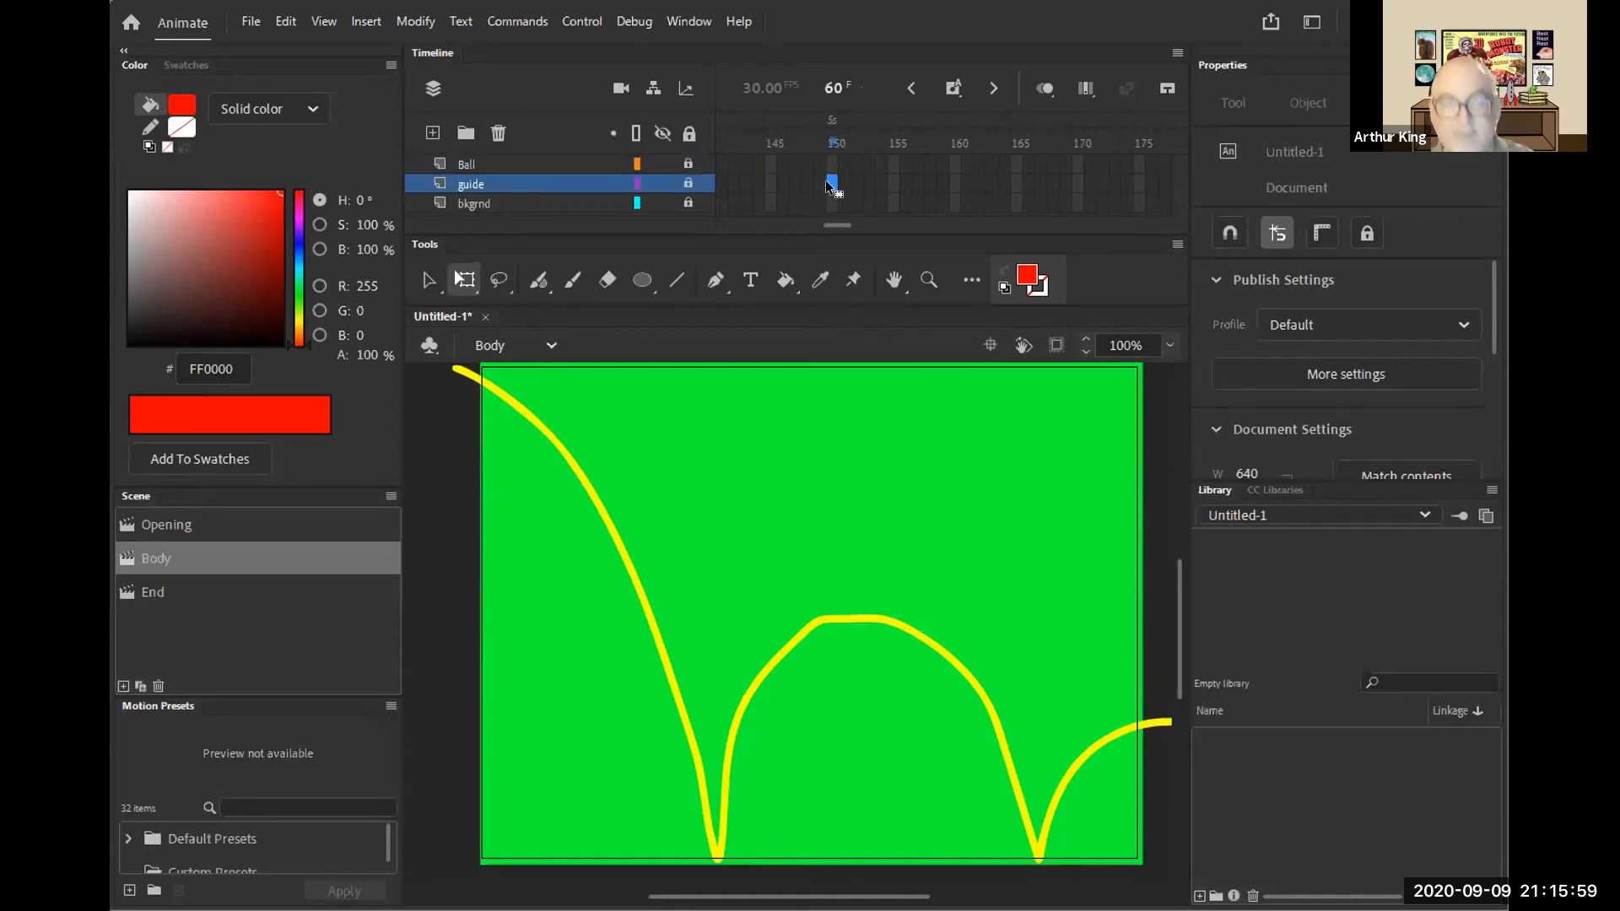
{"action": "key", "text": "F5"}
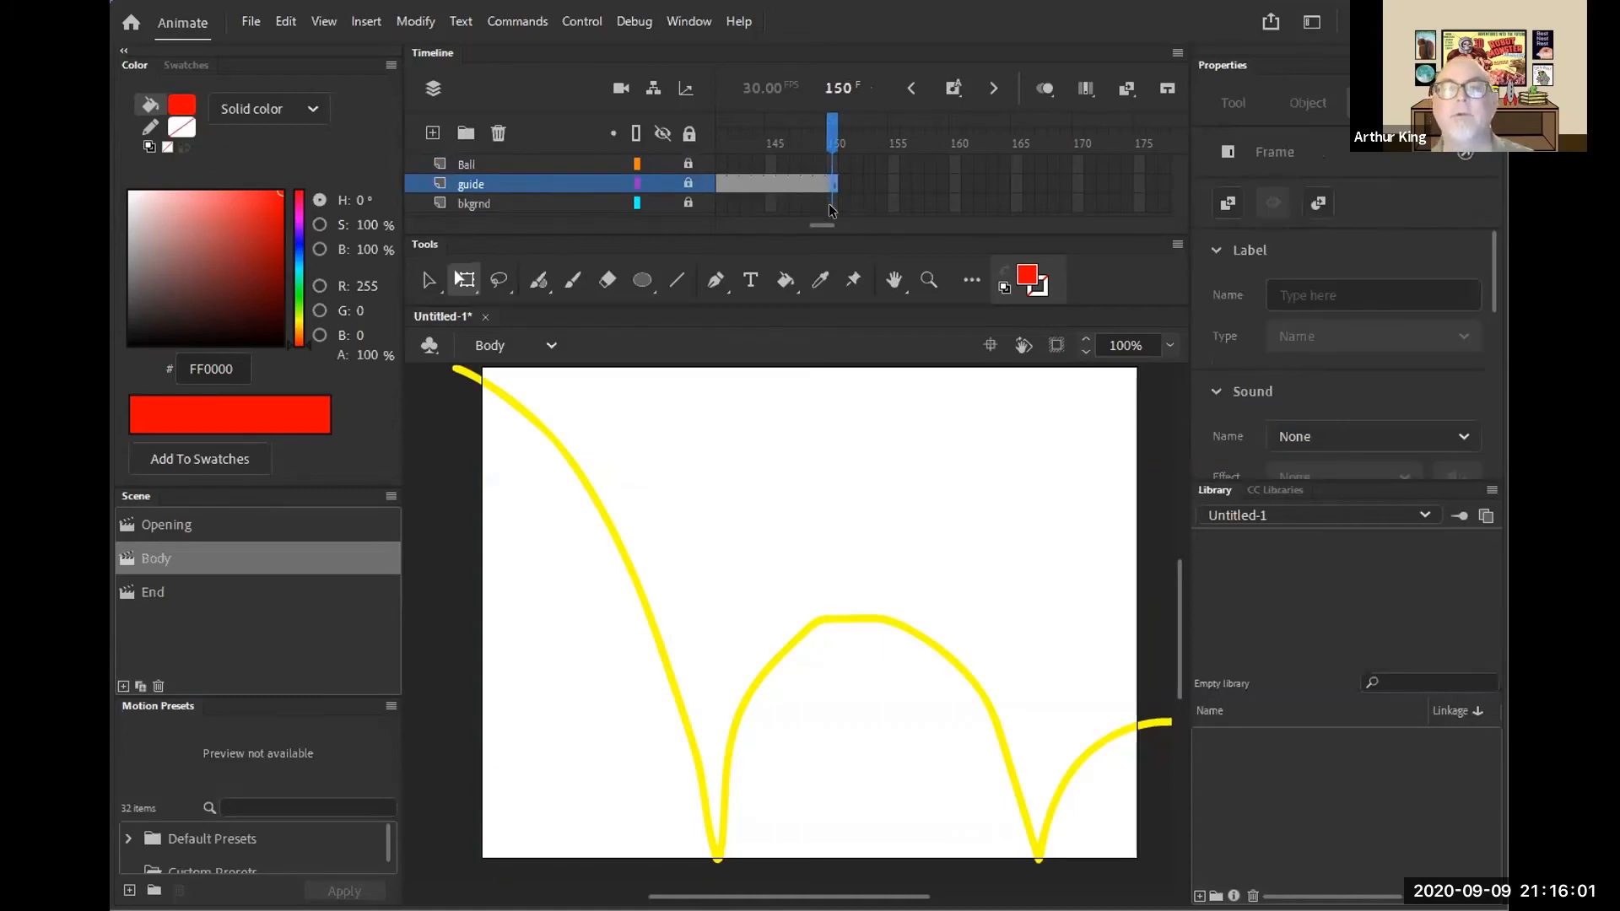
{"action": "left_click", "coordinate": [829, 204]}
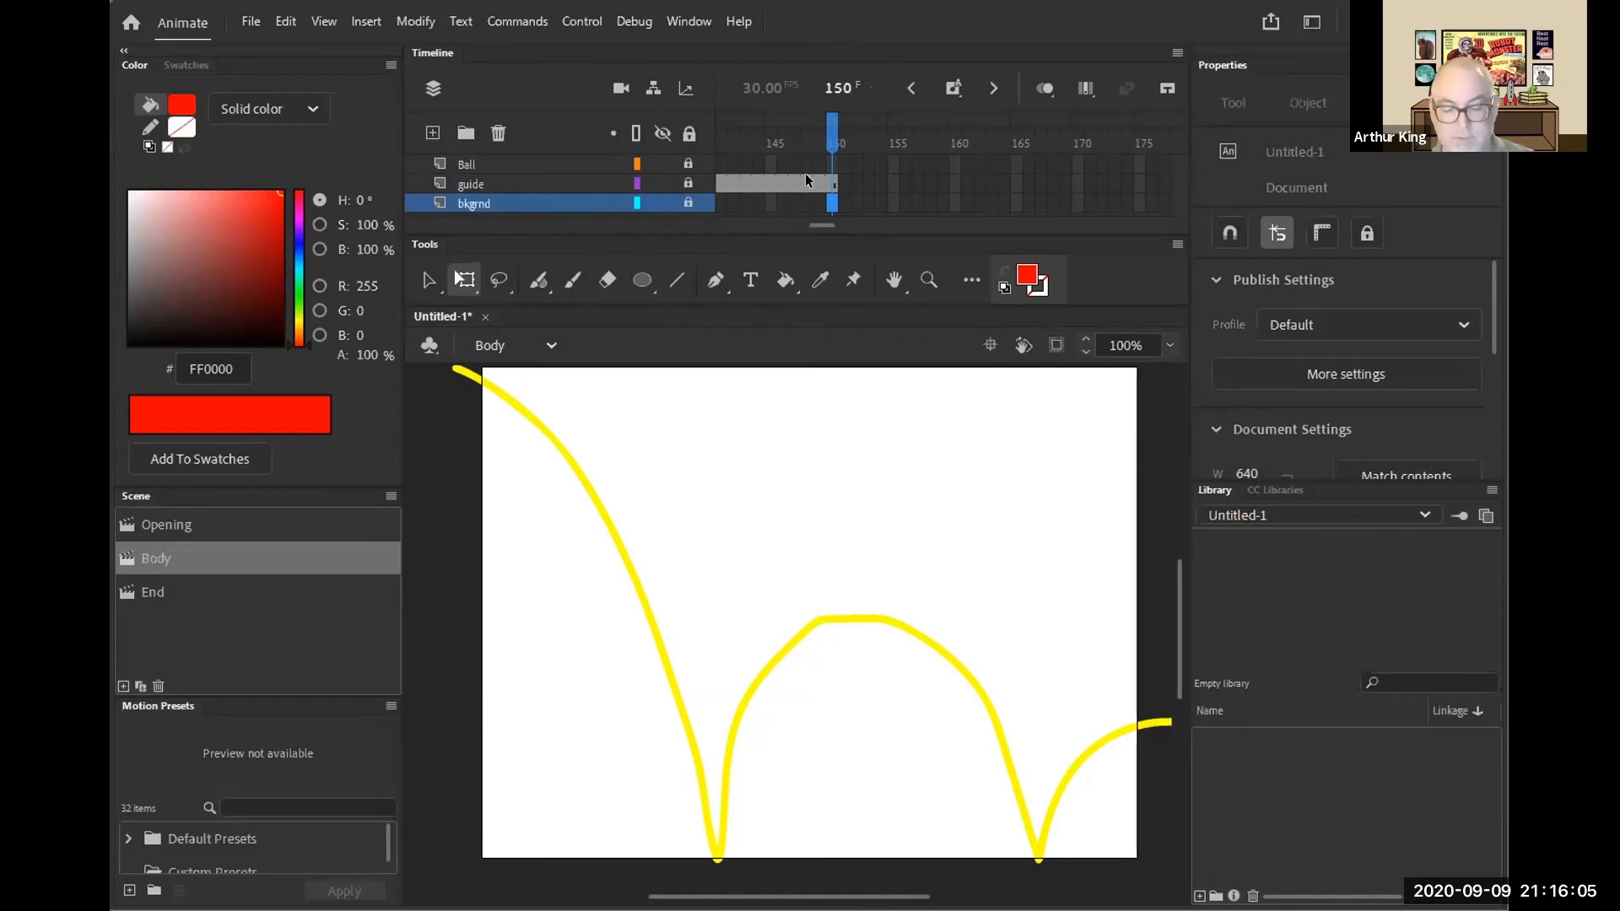
{"action": "left_click", "coordinate": [806, 175]}
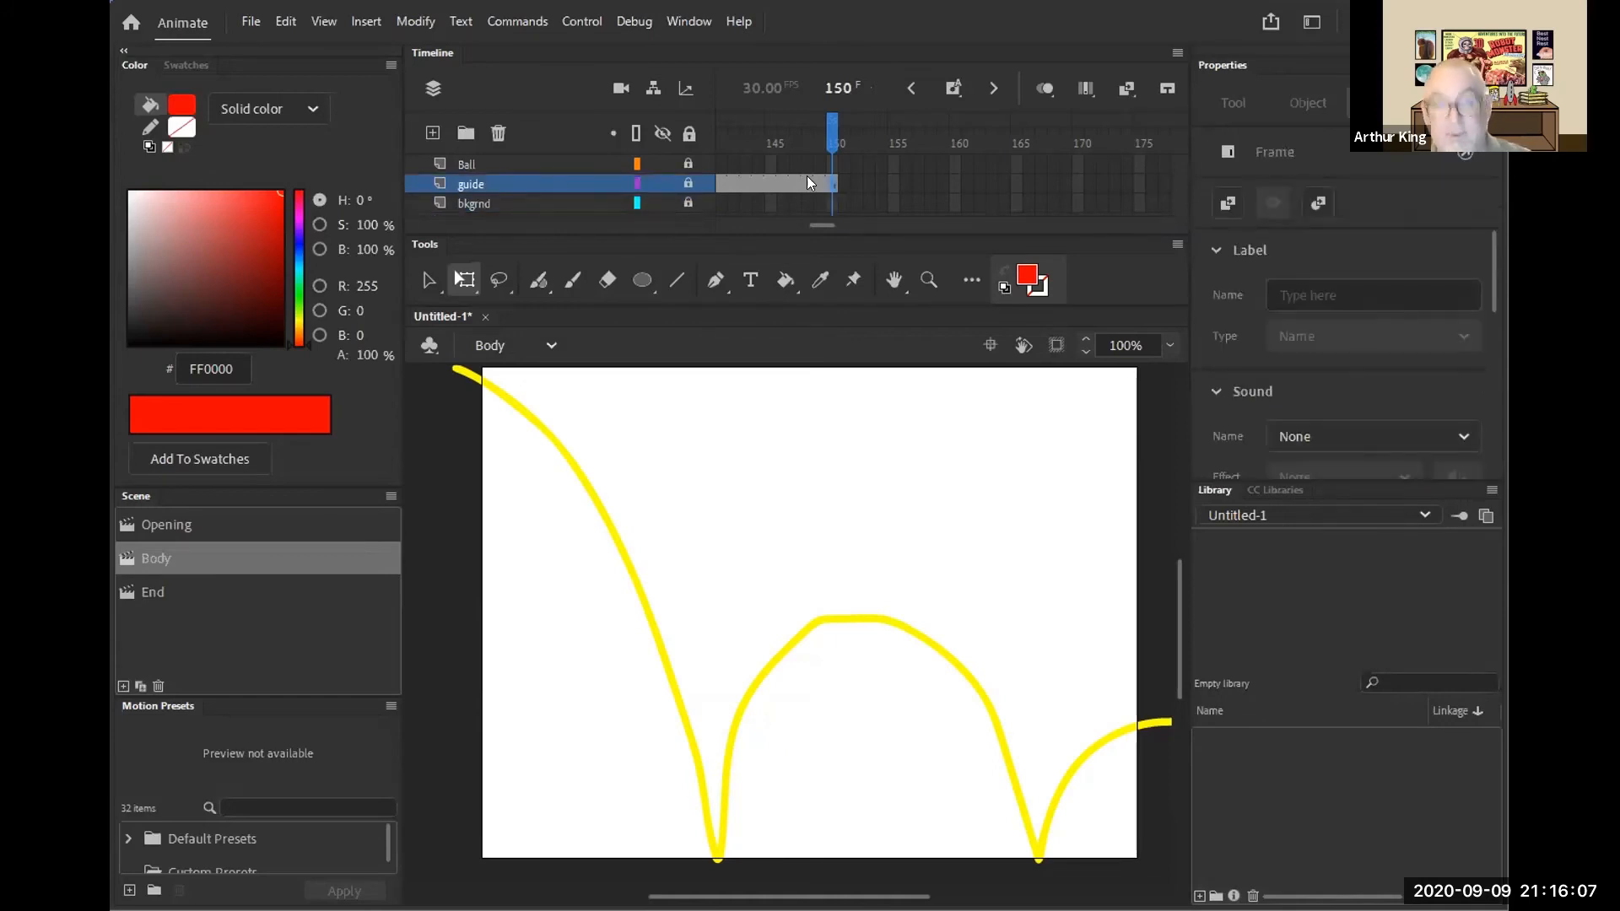
{"action": "key", "text": "F5"}
{"action": "left_click", "coordinate": [846, 206]}
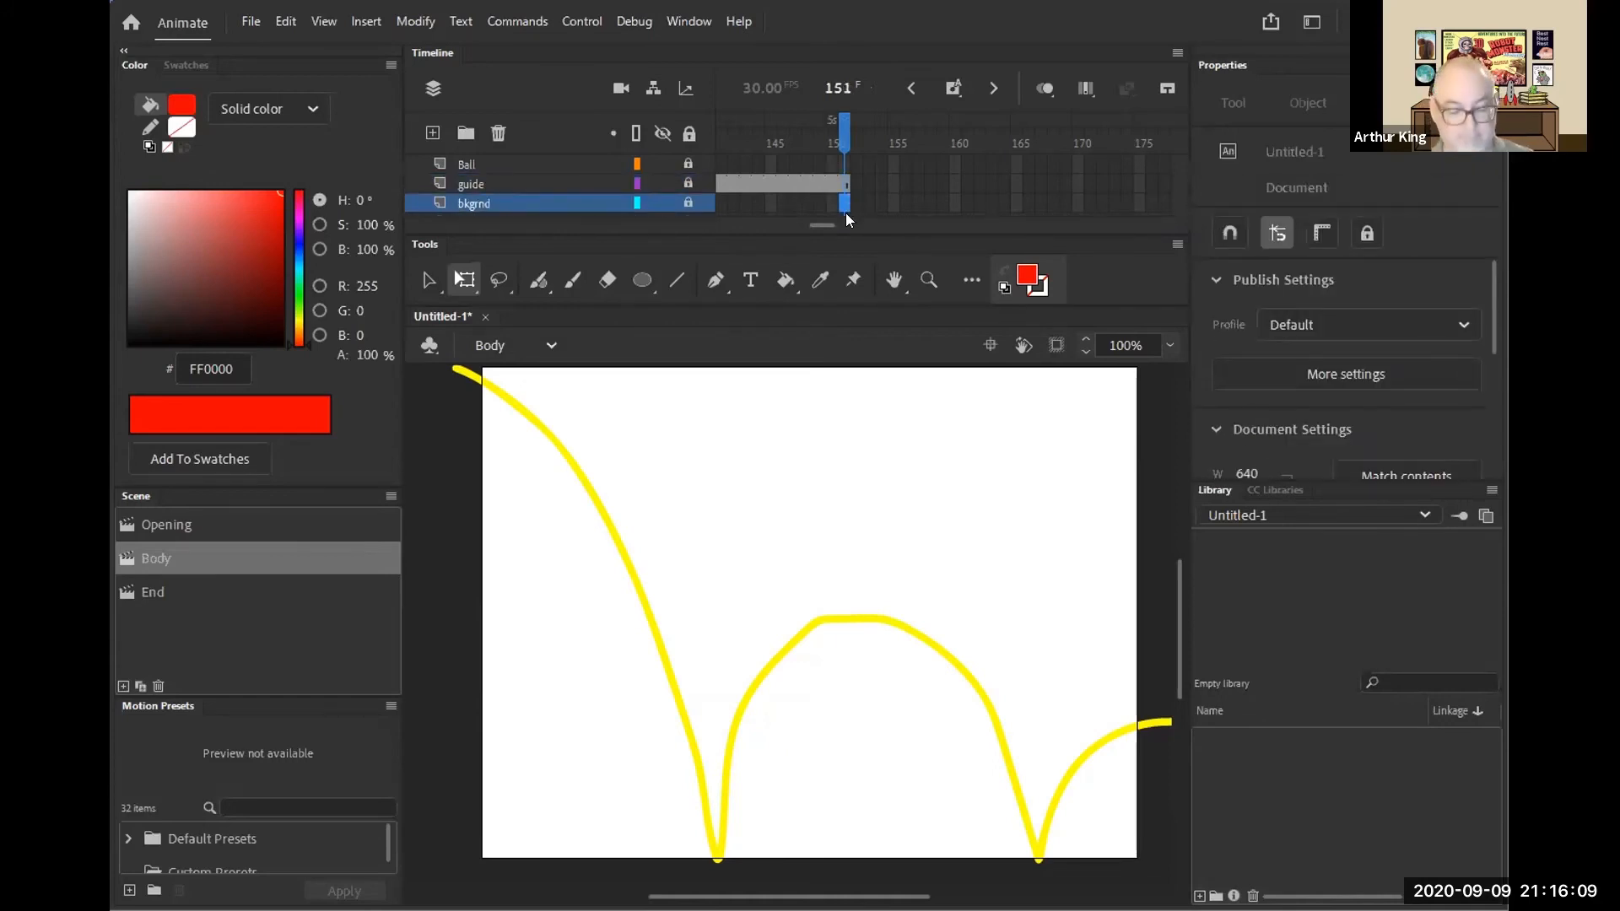
{"action": "key", "text": "F5"}
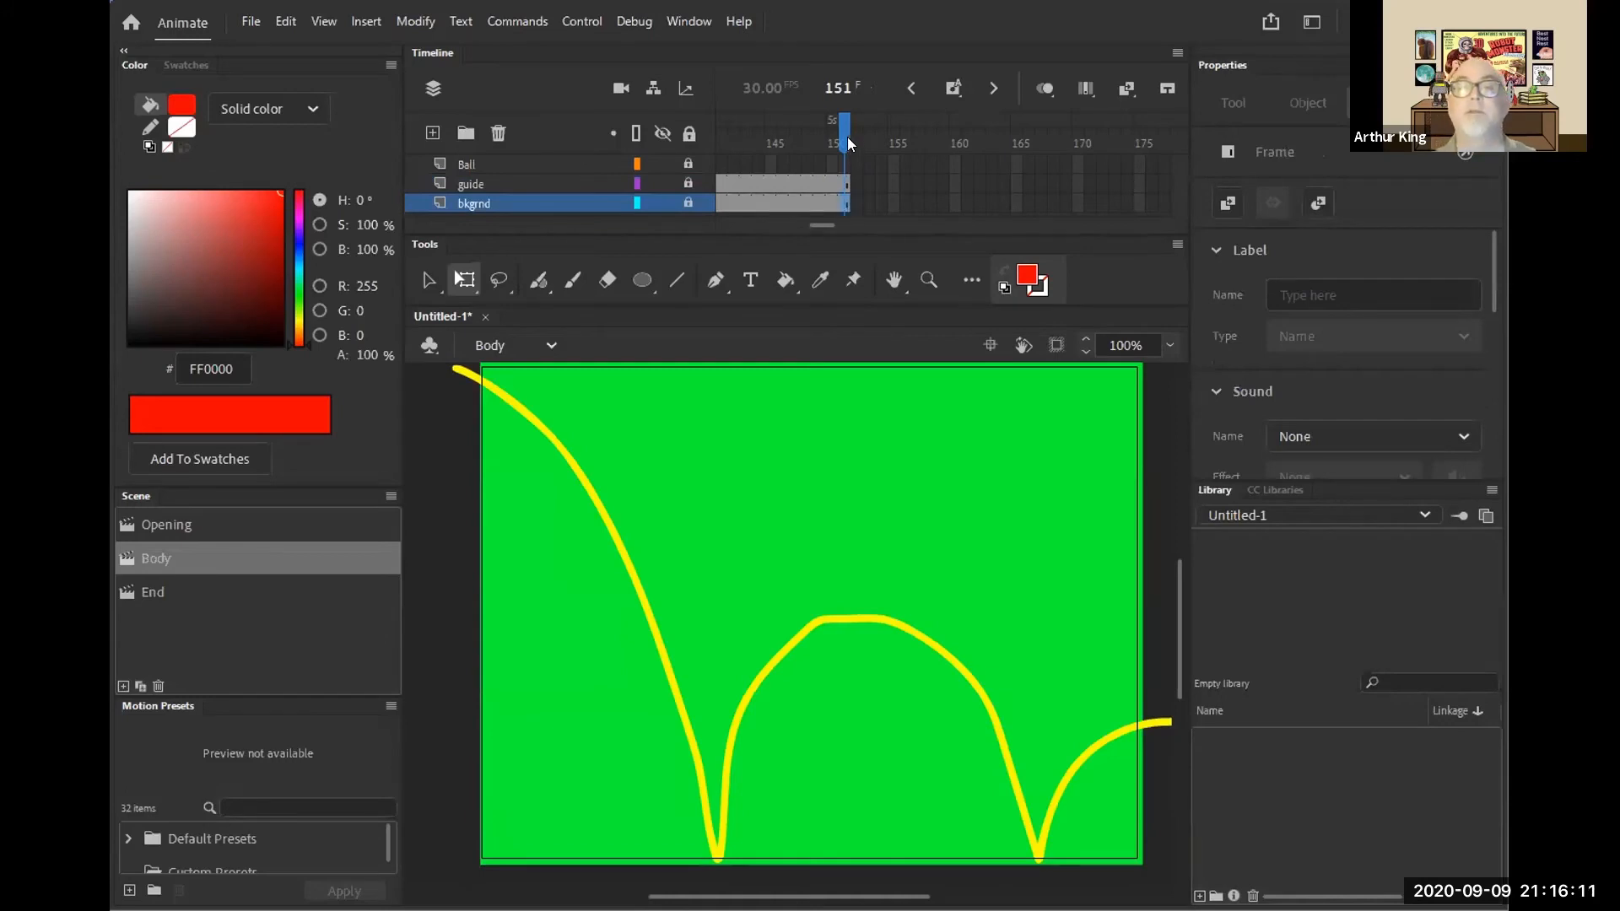
- Return to frame 60, unlock the Ball layer and copy the round ball beside the stage
{"action": "left_click_drag", "start_coordinate": [847, 137], "coordinate": [749, 165]}
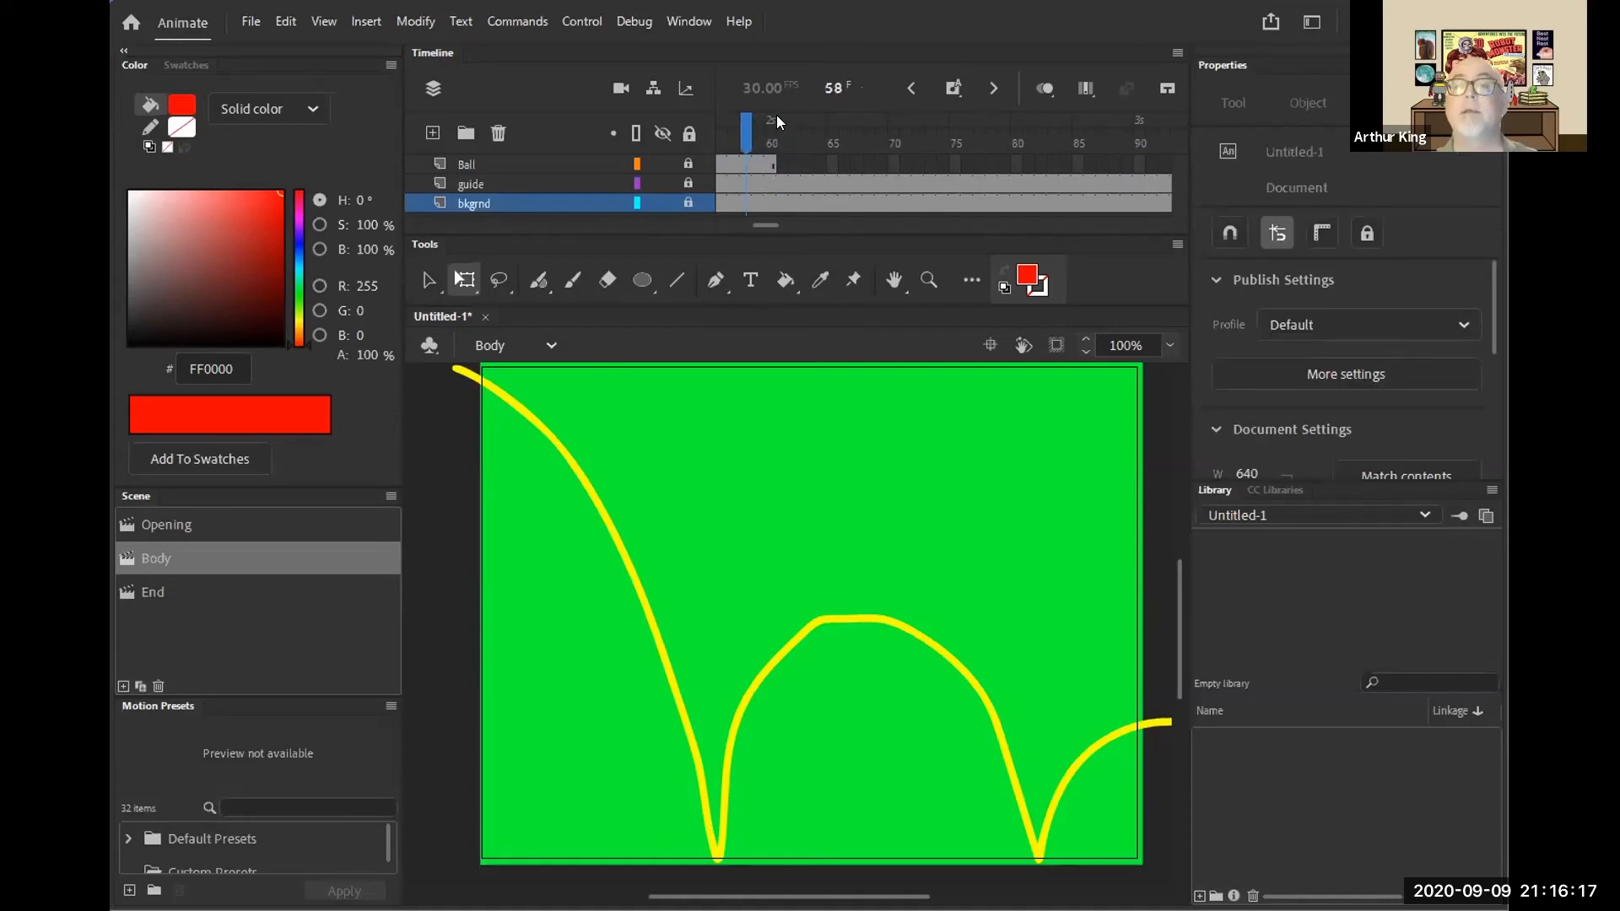
{"action": "left_click", "coordinate": [771, 158]}
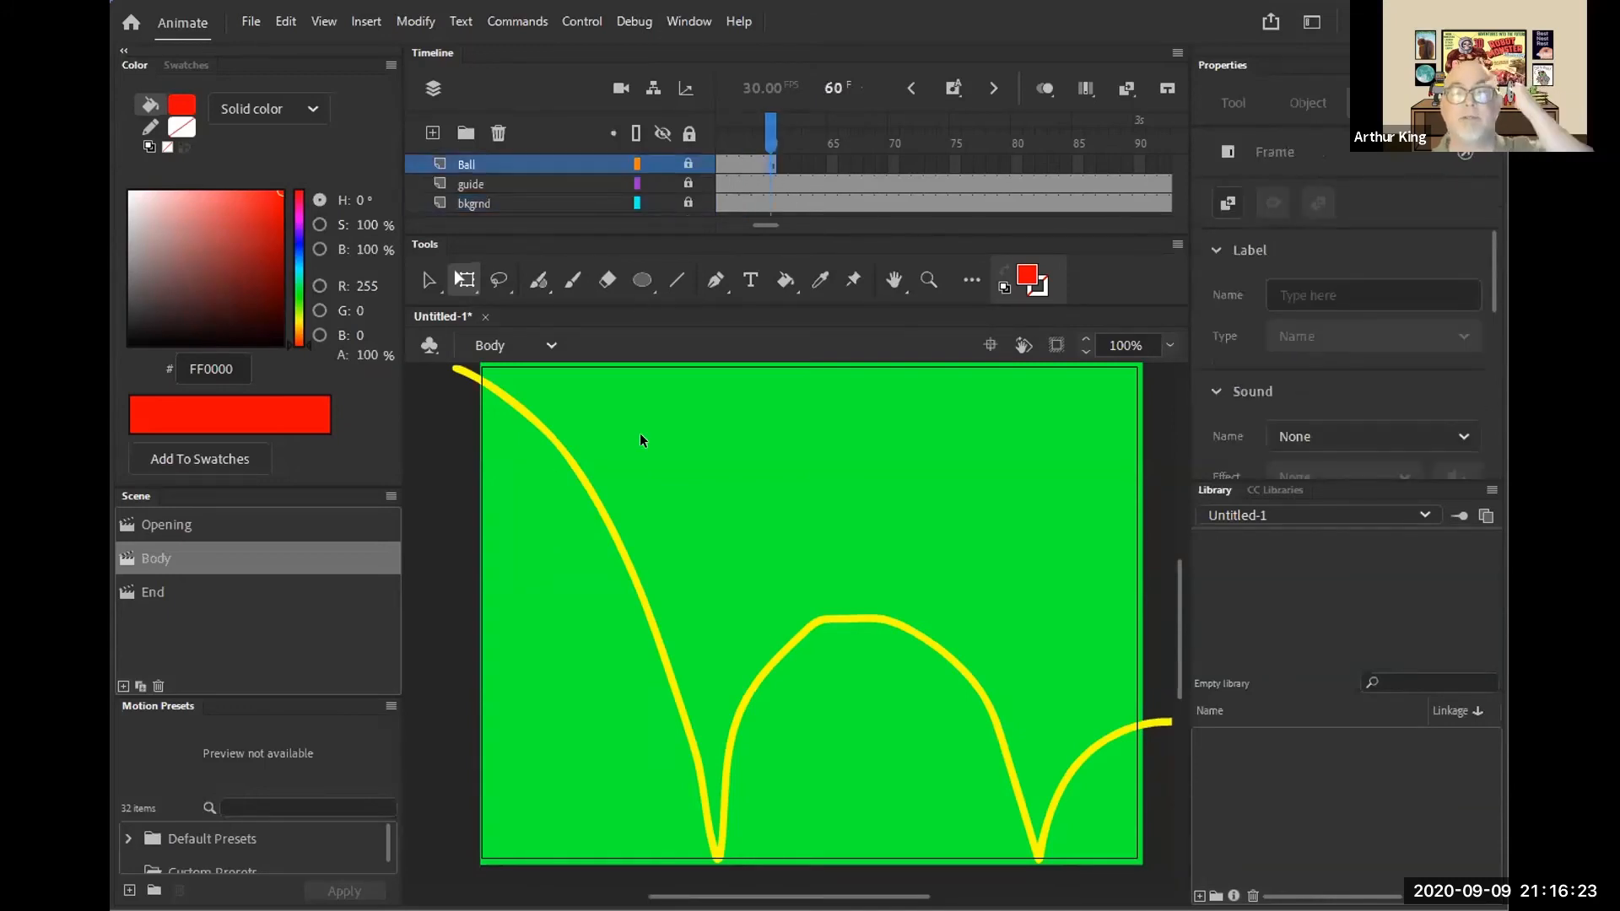
{"action": "left_click_drag", "start_coordinate": [538, 614], "coordinate": [698, 642]}
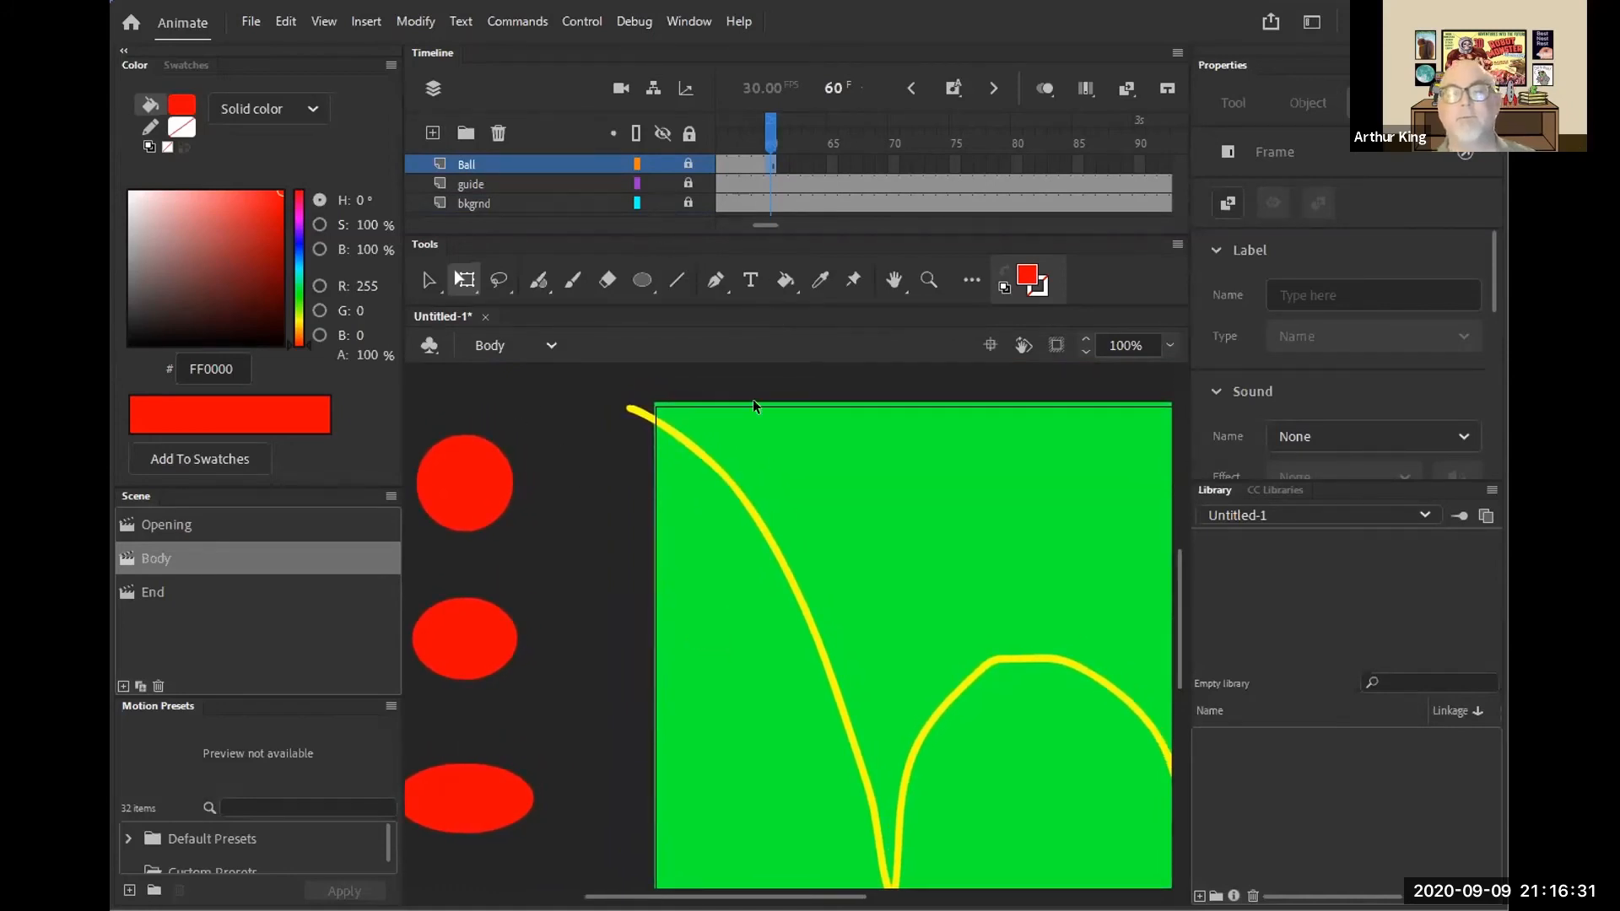
{"action": "left_click", "coordinate": [473, 511]}
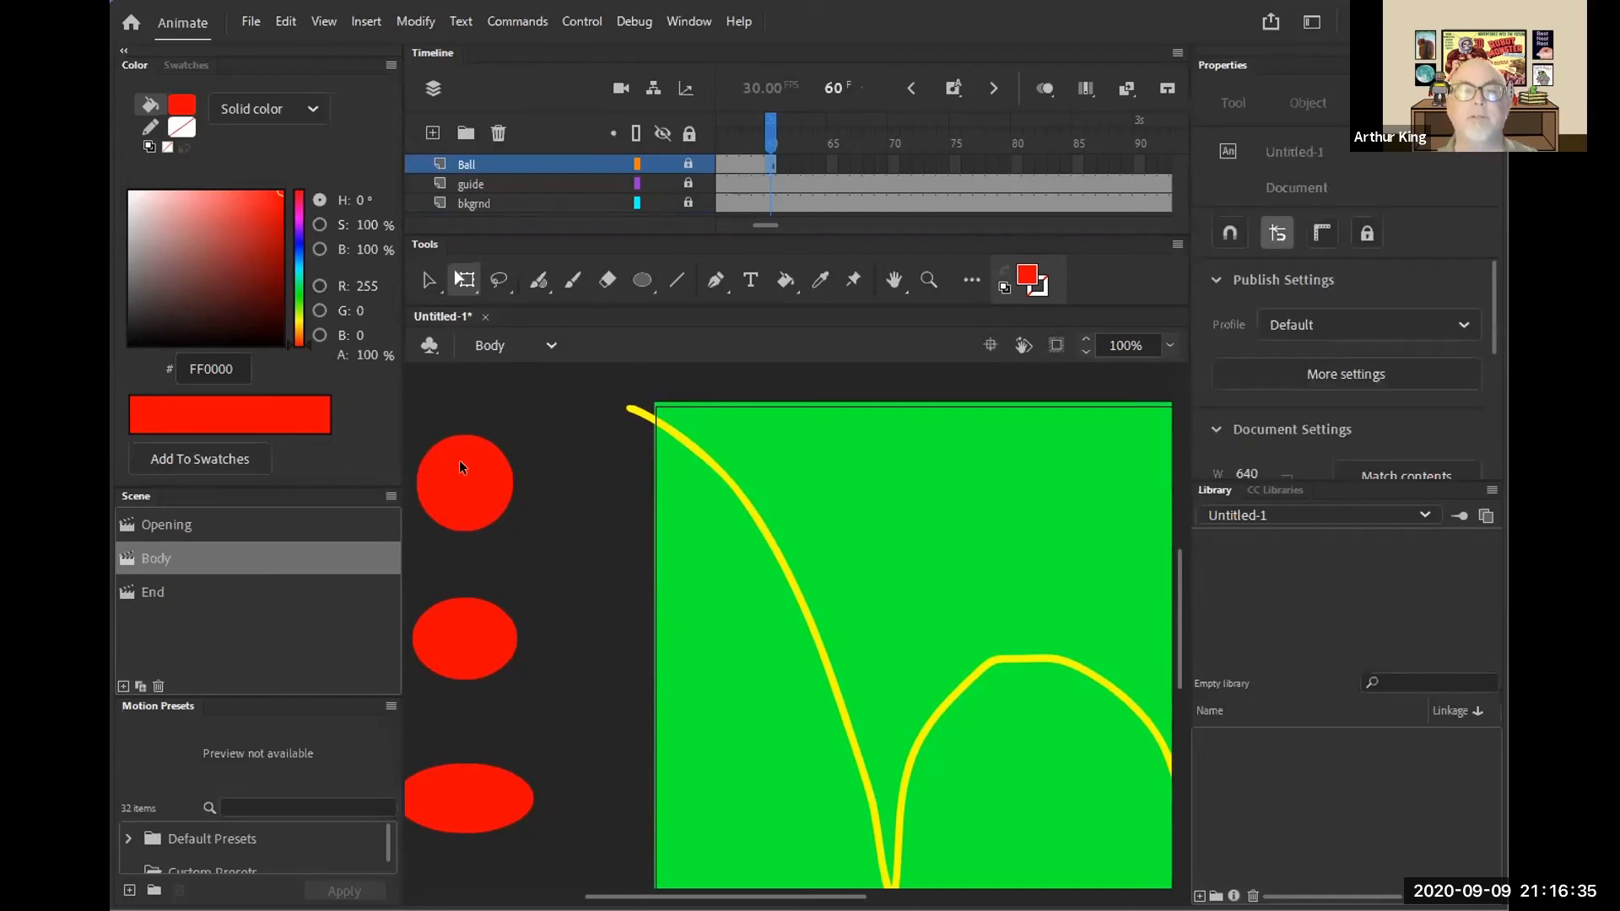
{"action": "left_click", "coordinate": [689, 164]}
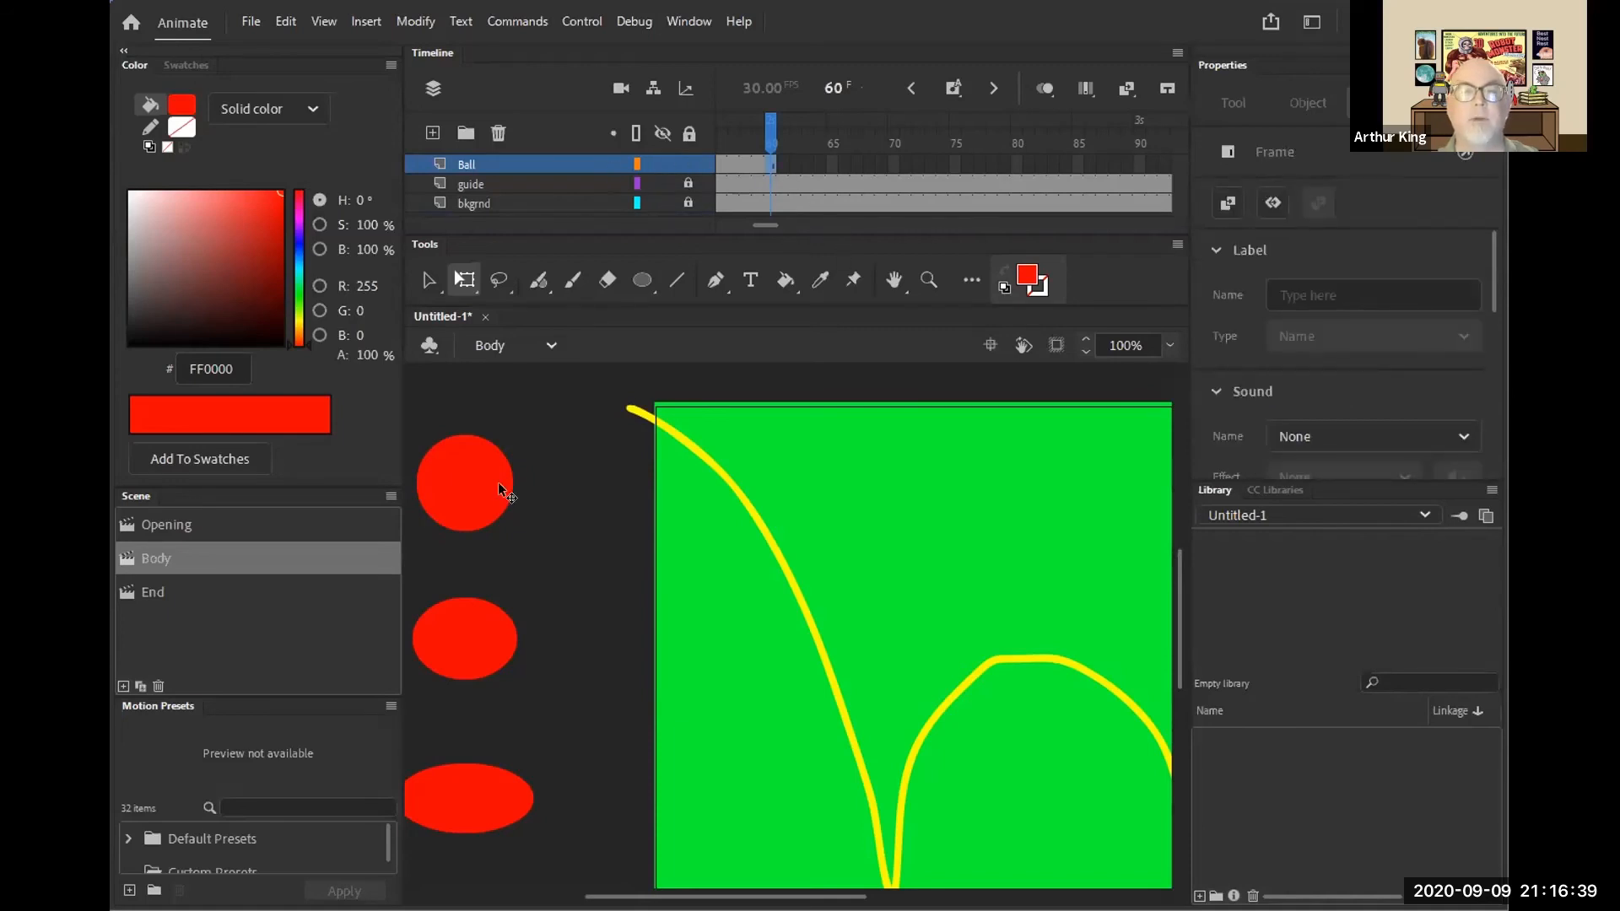
{"action": "left_click", "coordinate": [463, 471]}
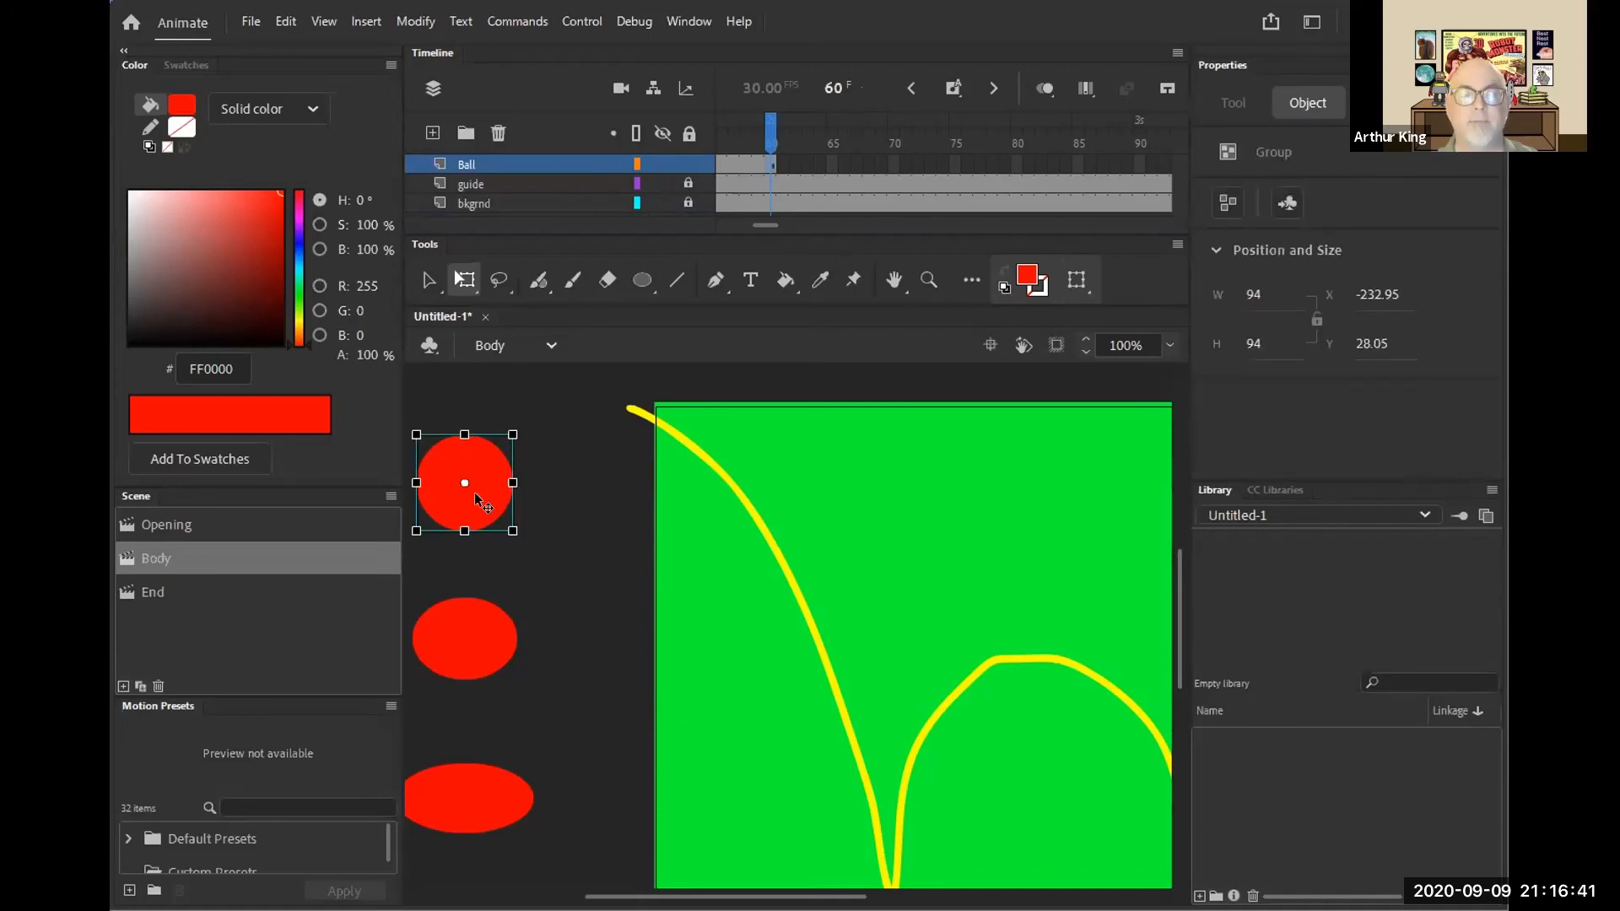
{"action": "right_click", "coordinate": [476, 493]}
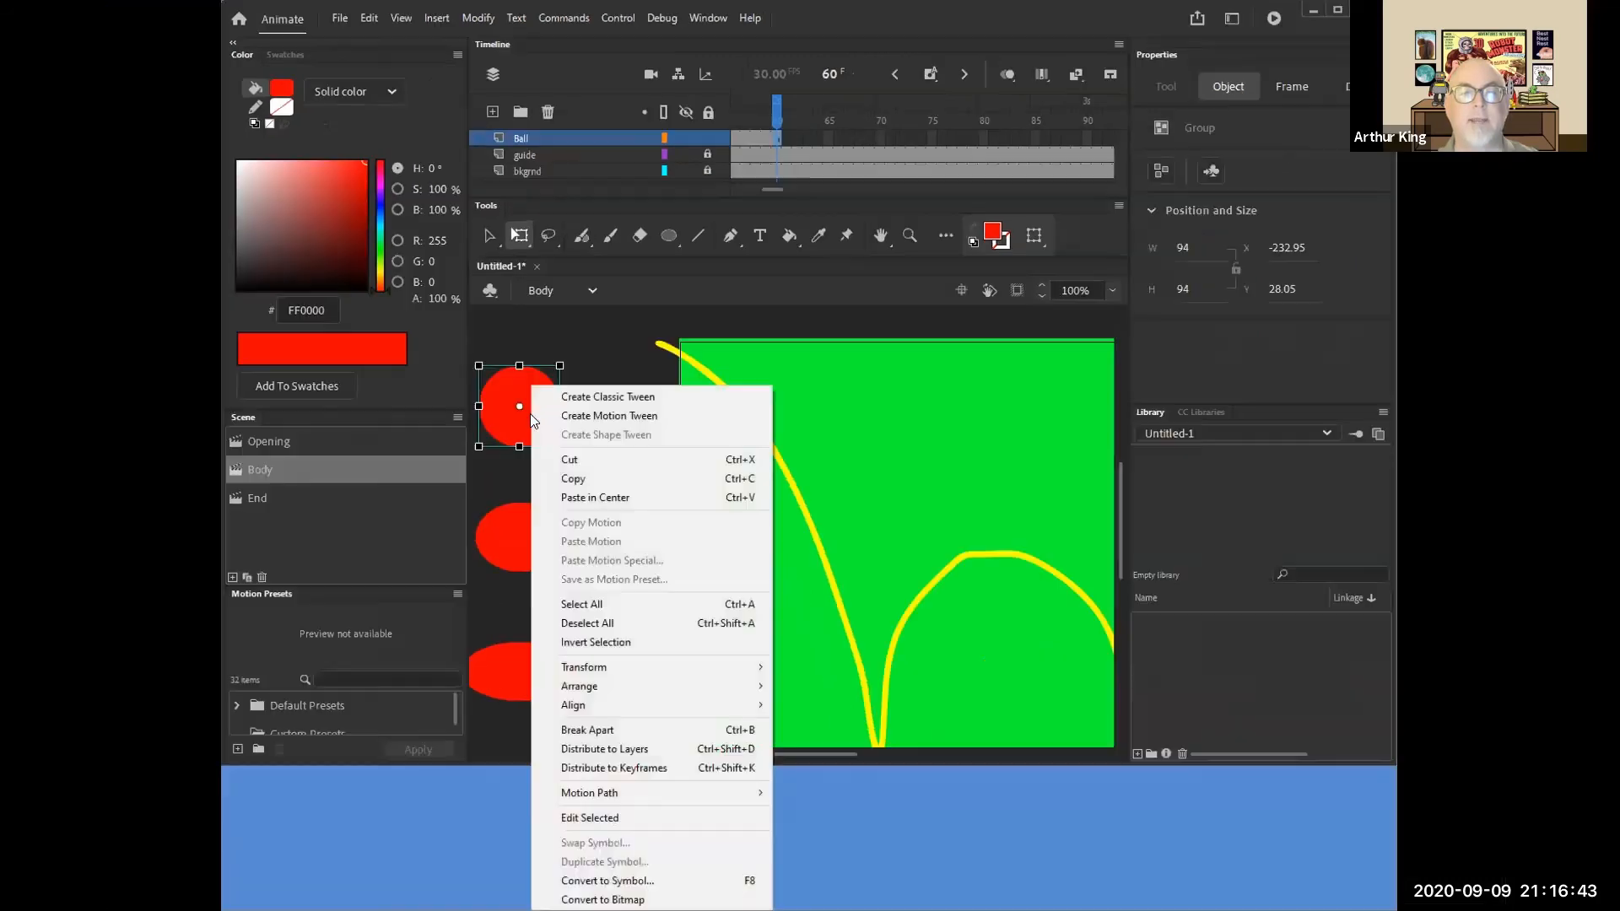
{"action": "left_click", "coordinate": [574, 479]}
{"action": "left_click", "coordinate": [596, 407]}
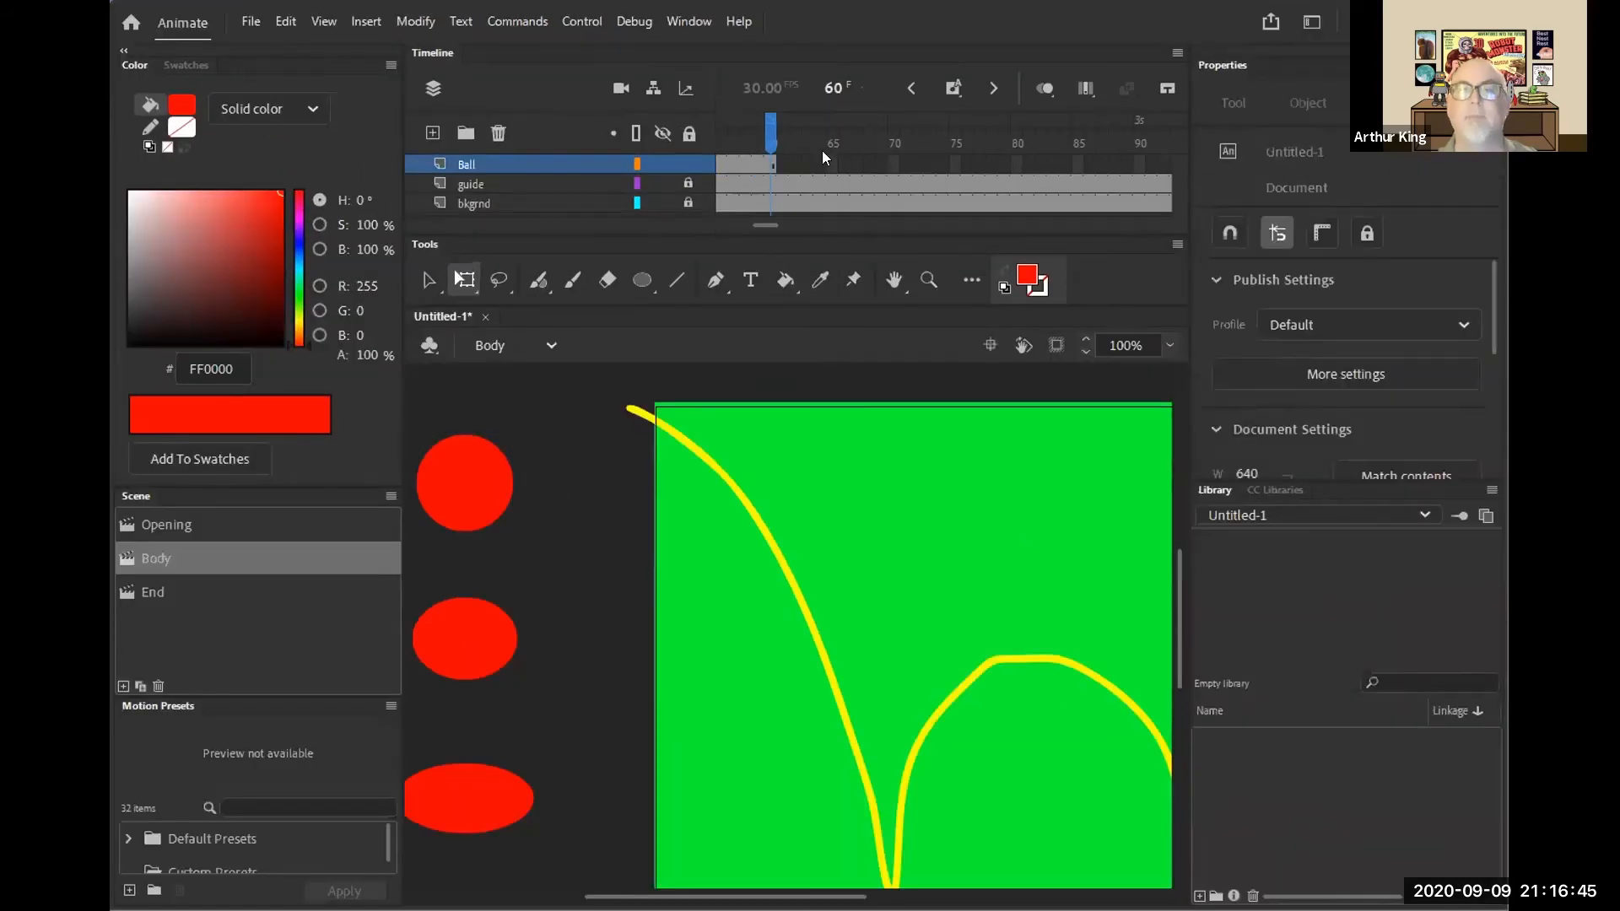
- Insert a blank keyframe at frame 61 of the Ball layer
{"action": "left_click", "coordinate": [782, 166]}
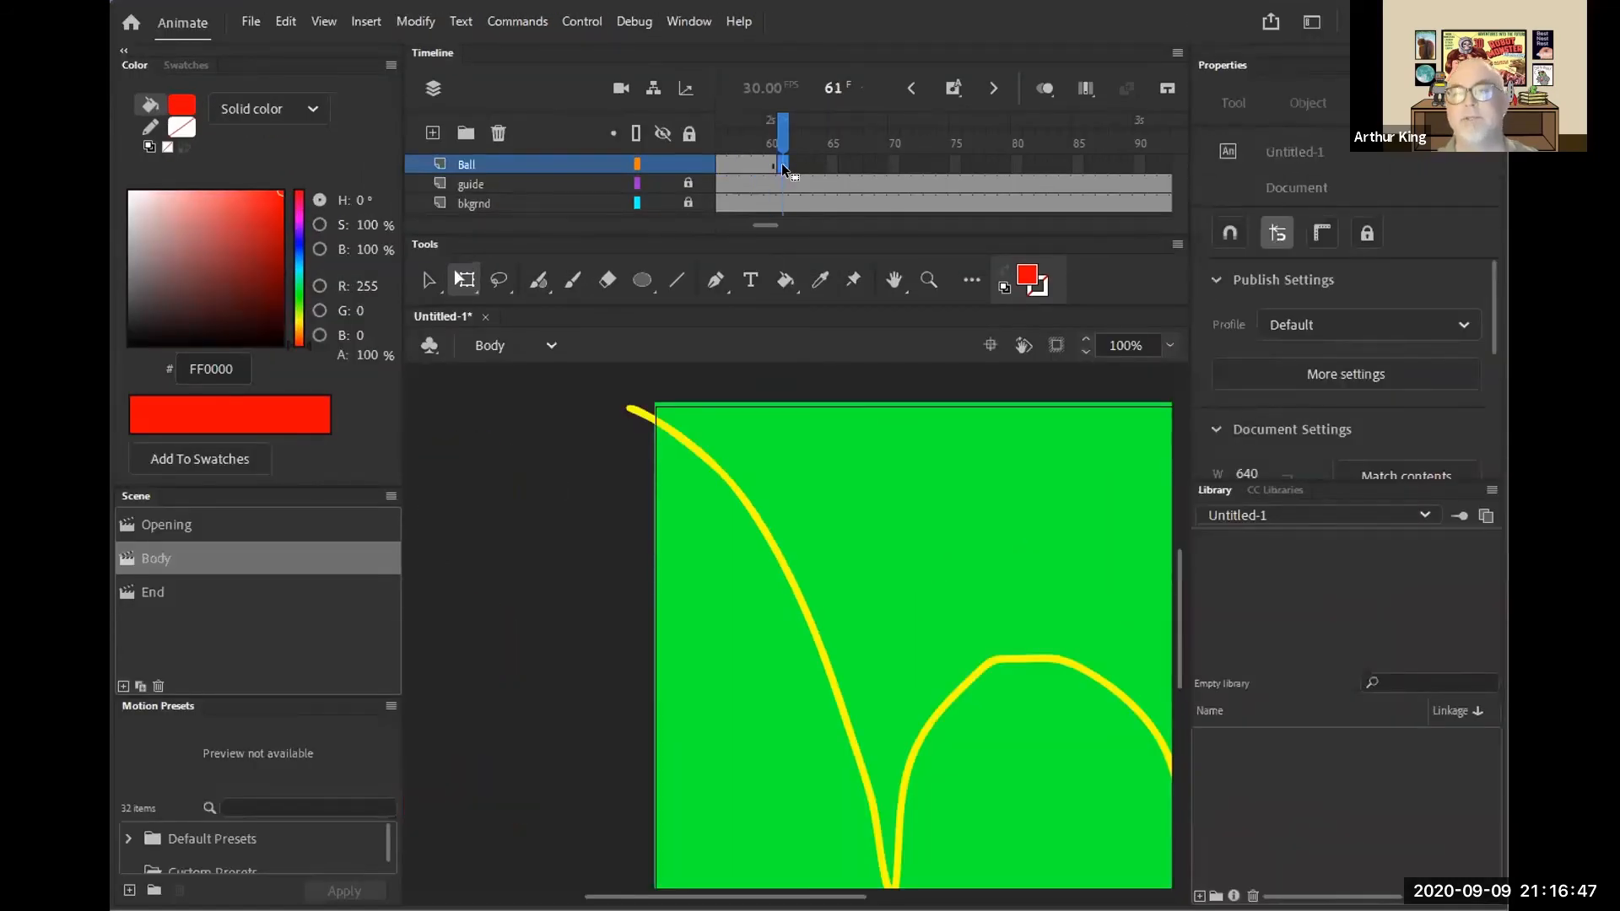
{"action": "right_click", "coordinate": [781, 165]}
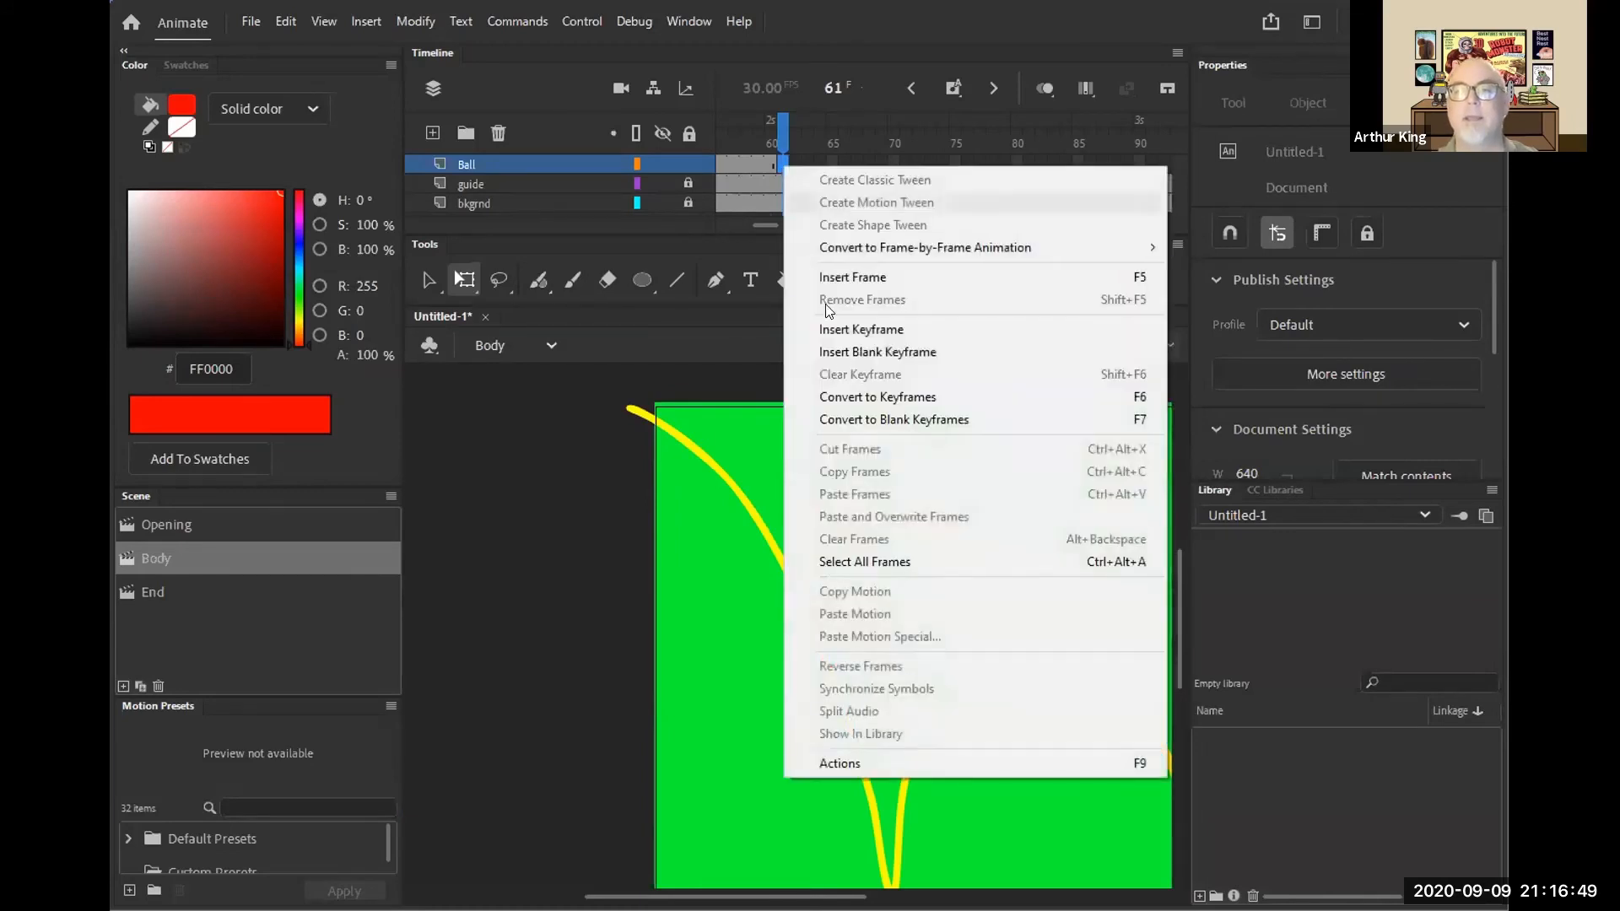
{"action": "left_click", "coordinate": [876, 353]}
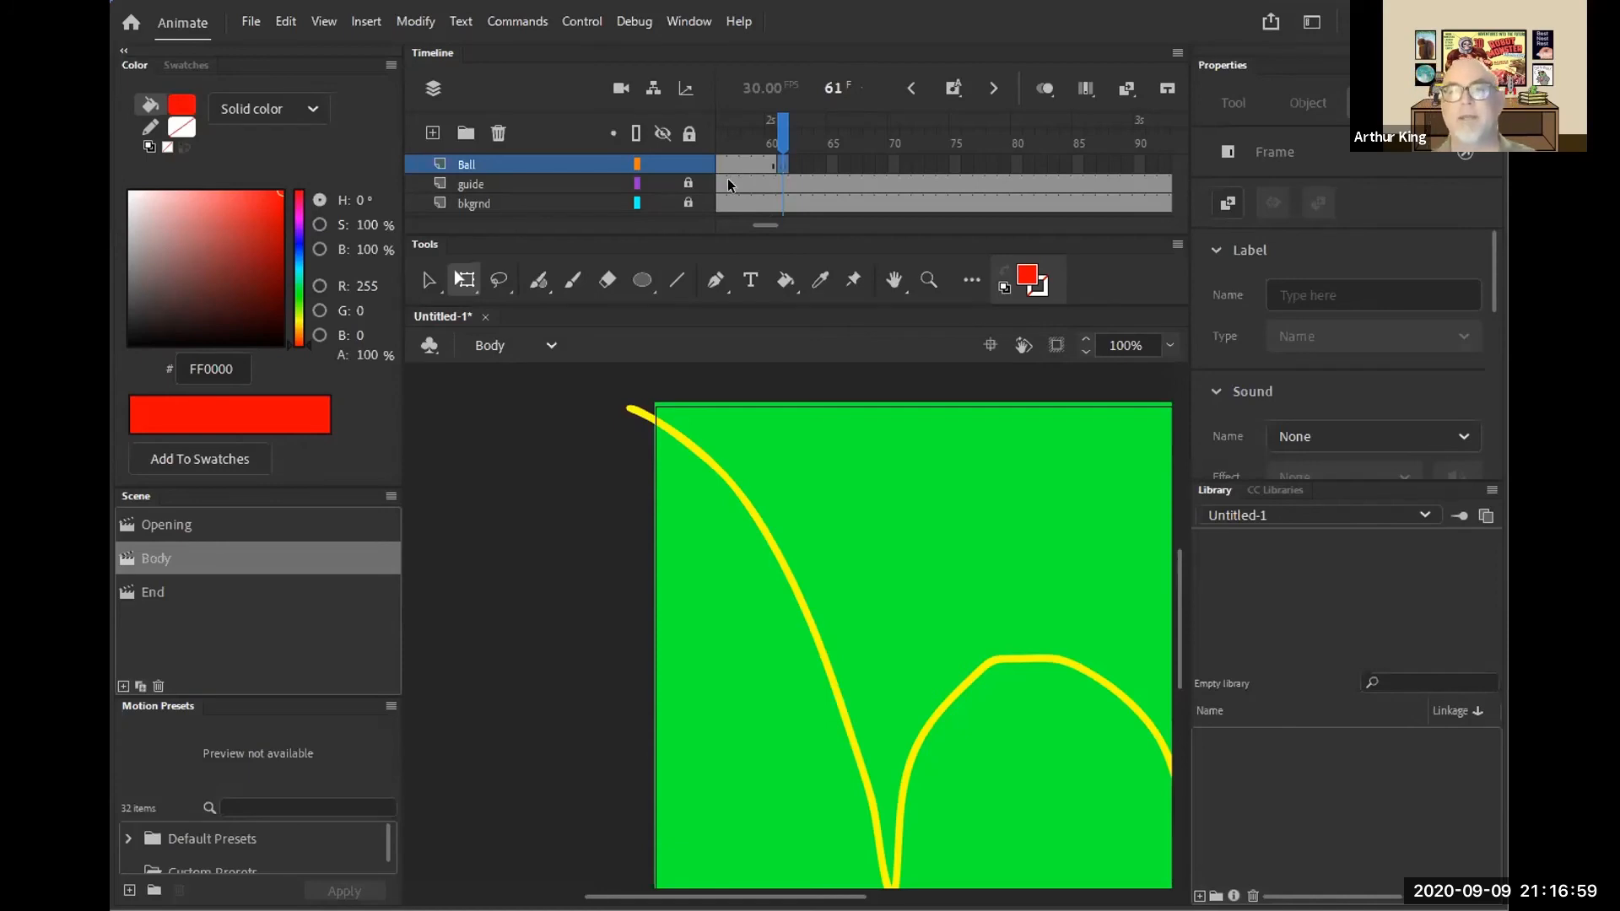
{"action": "right_click", "coordinate": [777, 163]}
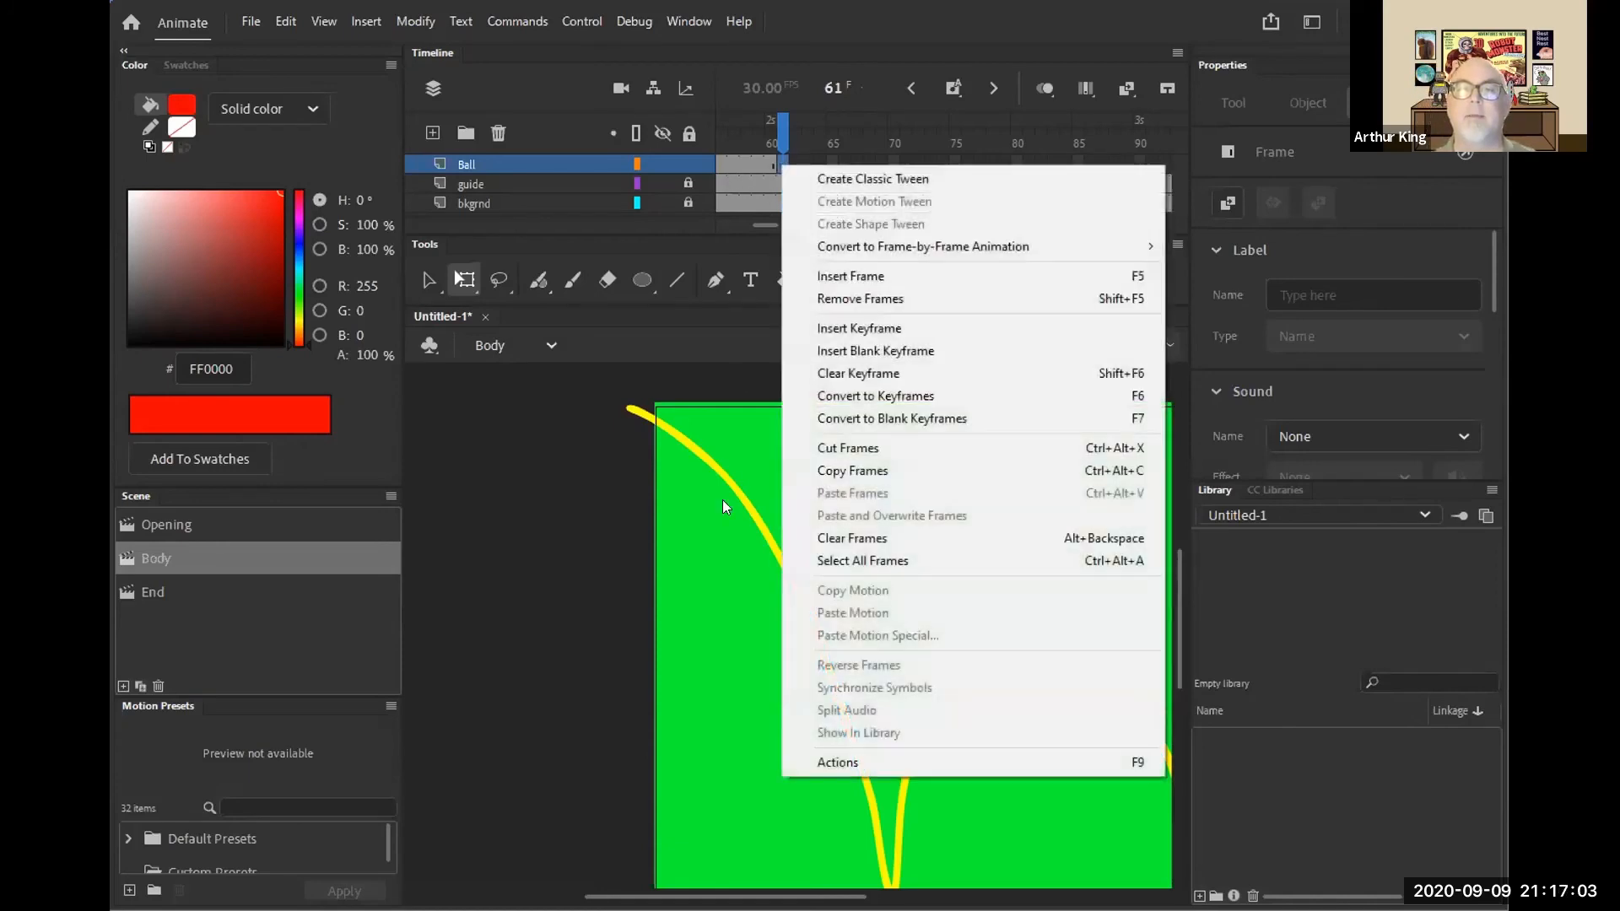
{"action": "left_click", "coordinate": [709, 499]}
- Paste the round ball in place at frame 61 and move it onto the start of the guide path, about X -61, Y -47
{"action": "right_click", "coordinate": [701, 500]}
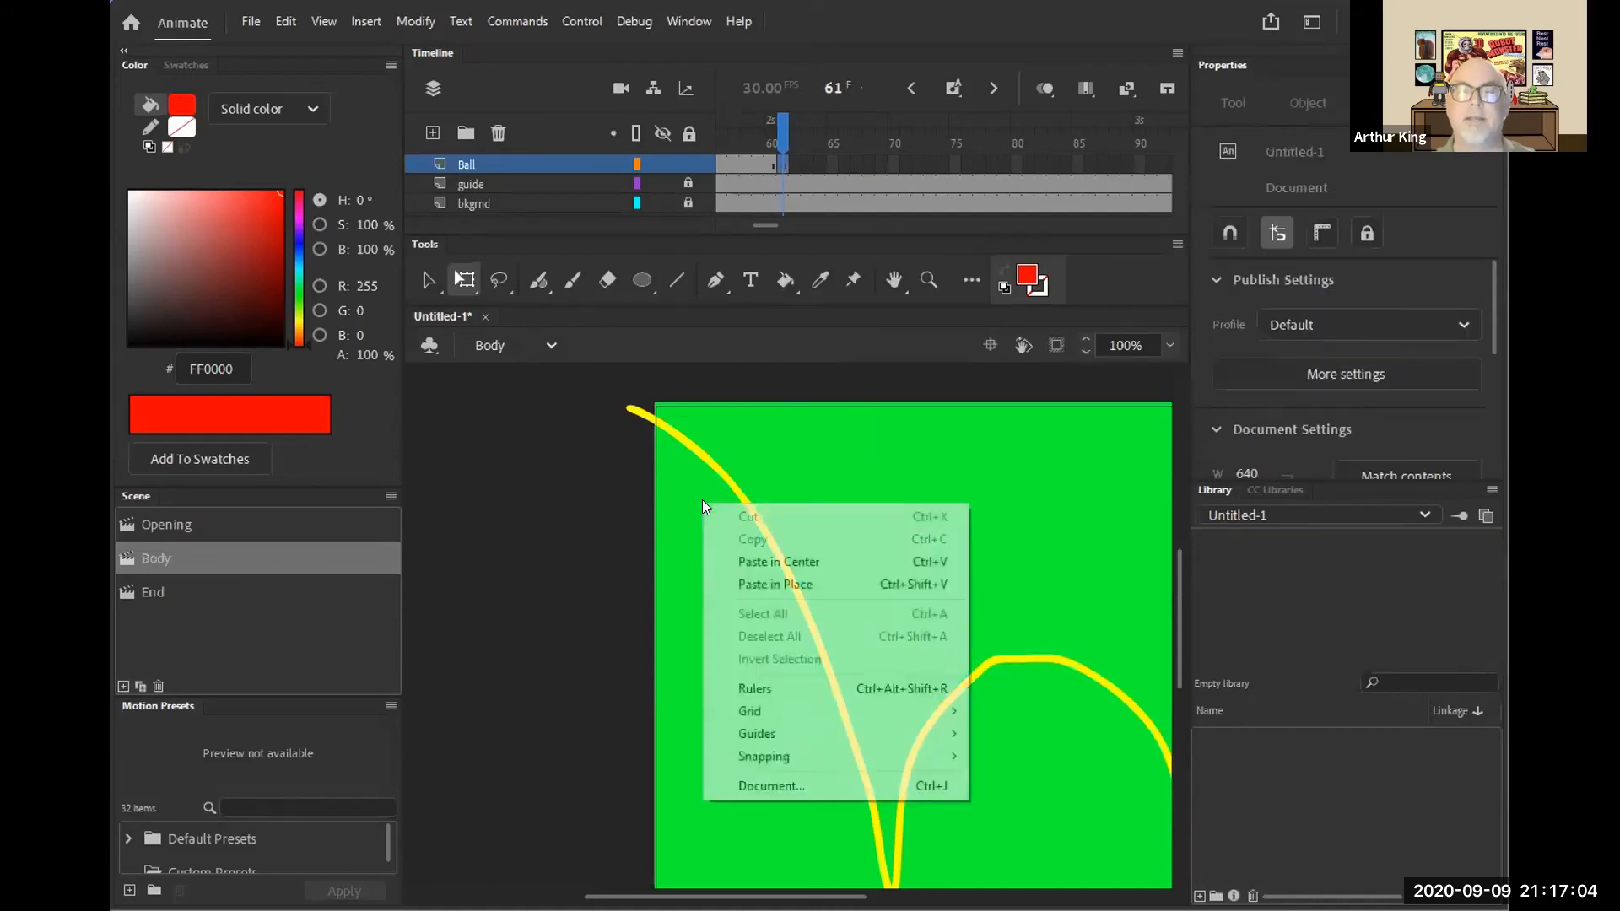
{"action": "left_click", "coordinate": [790, 584]}
{"action": "left_click_drag", "start_coordinate": [498, 515], "coordinate": [656, 428]}
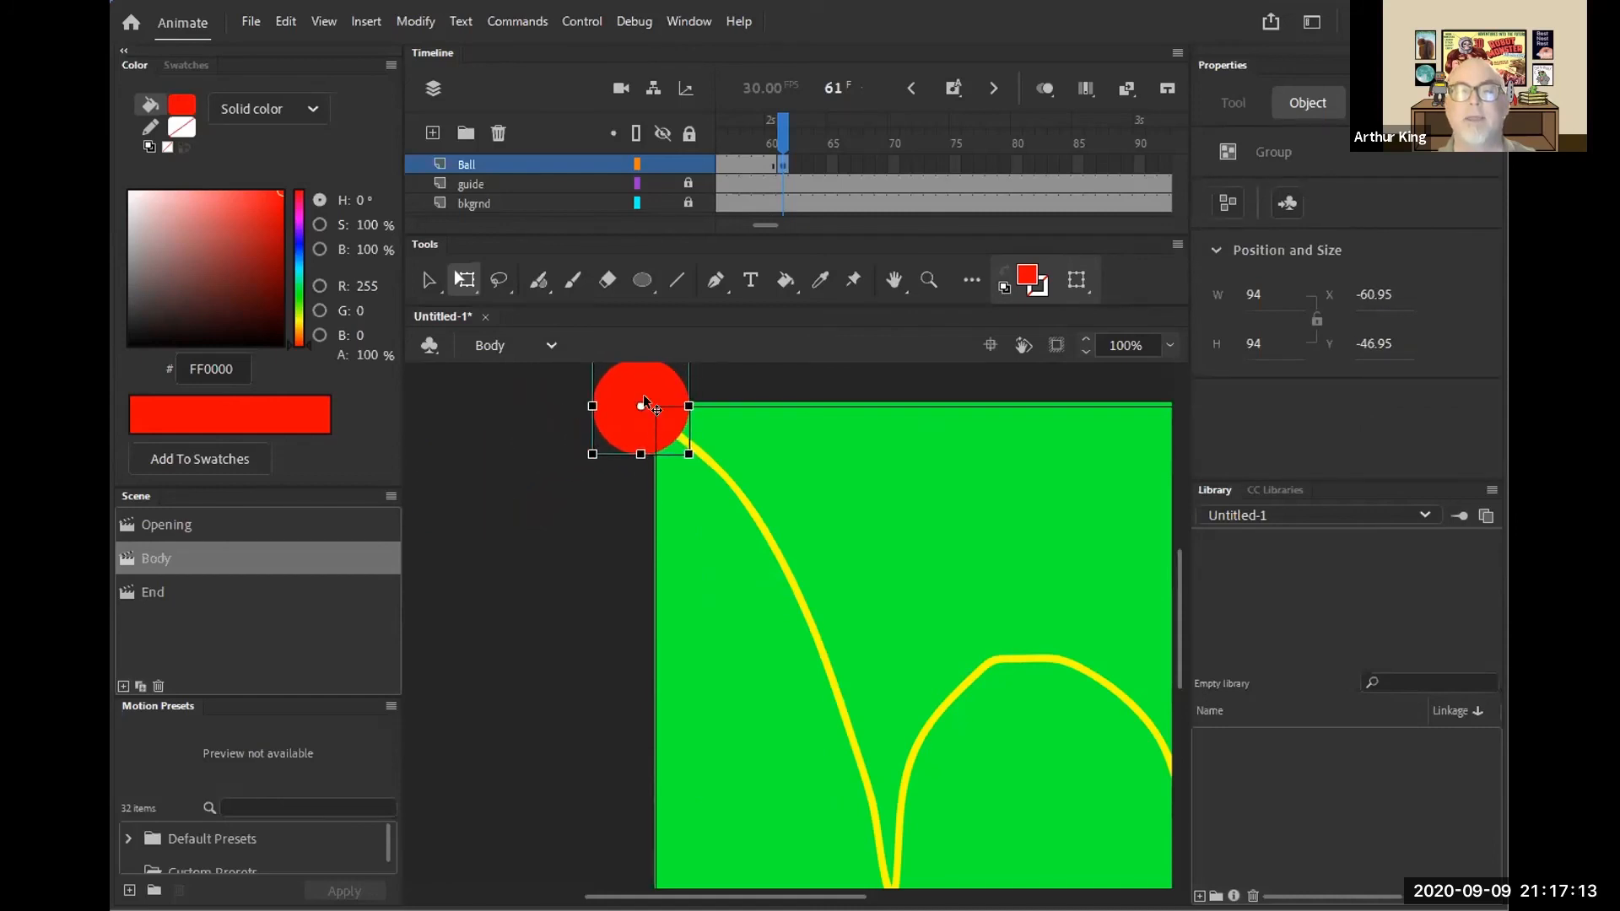
{"action": "left_click", "coordinate": [556, 524]}
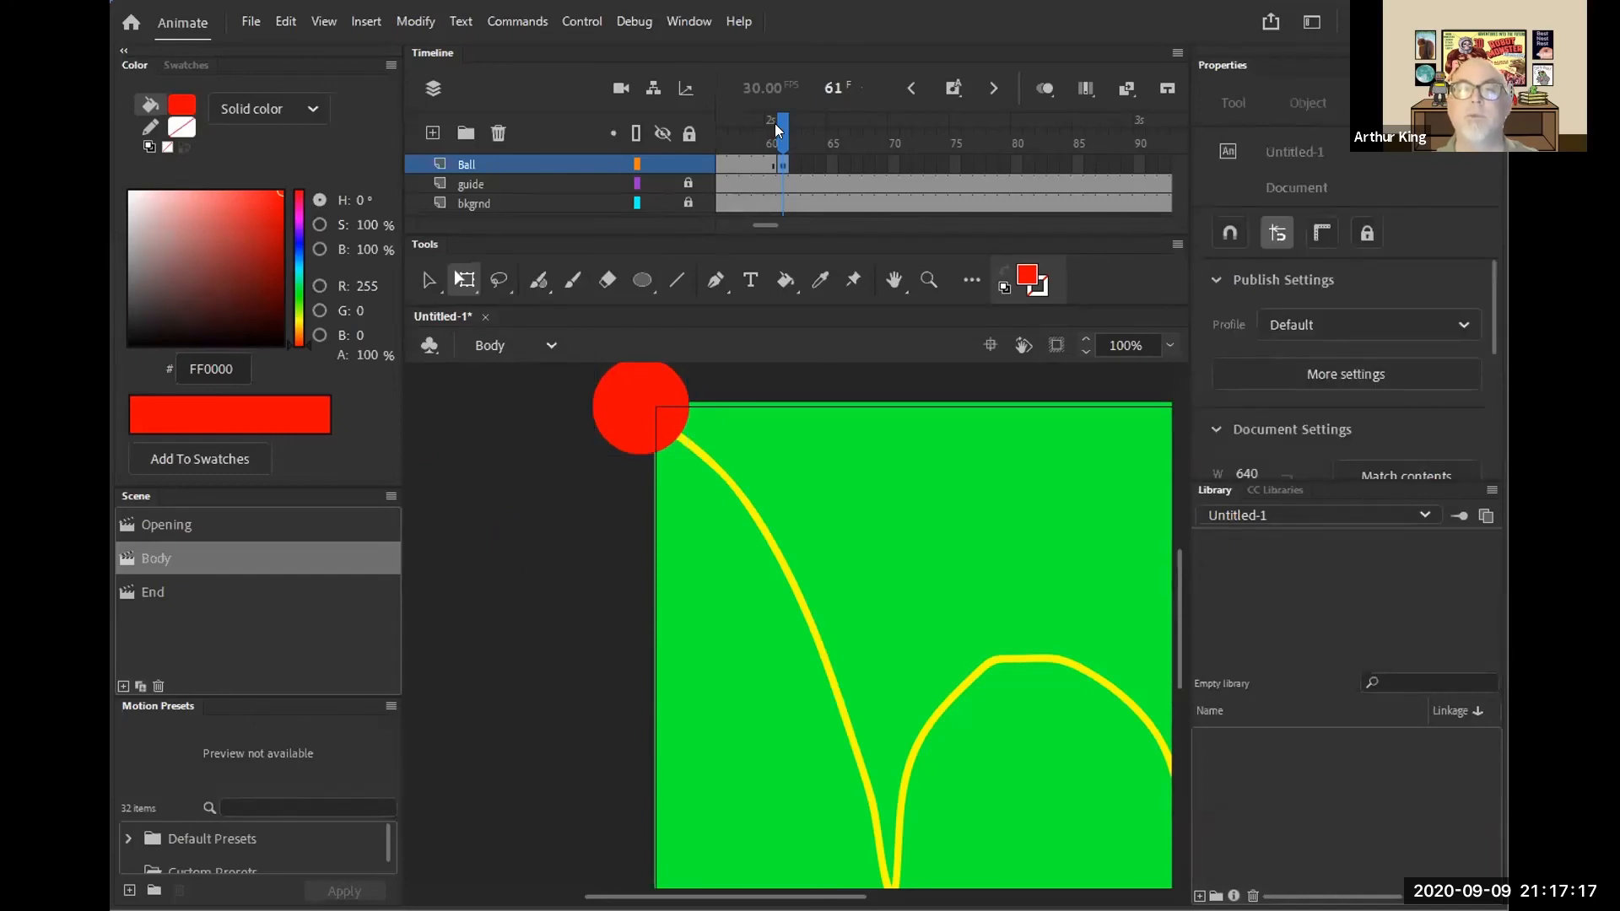
{"action": "left_click_drag", "start_coordinate": [773, 123], "coordinate": [784, 154]}
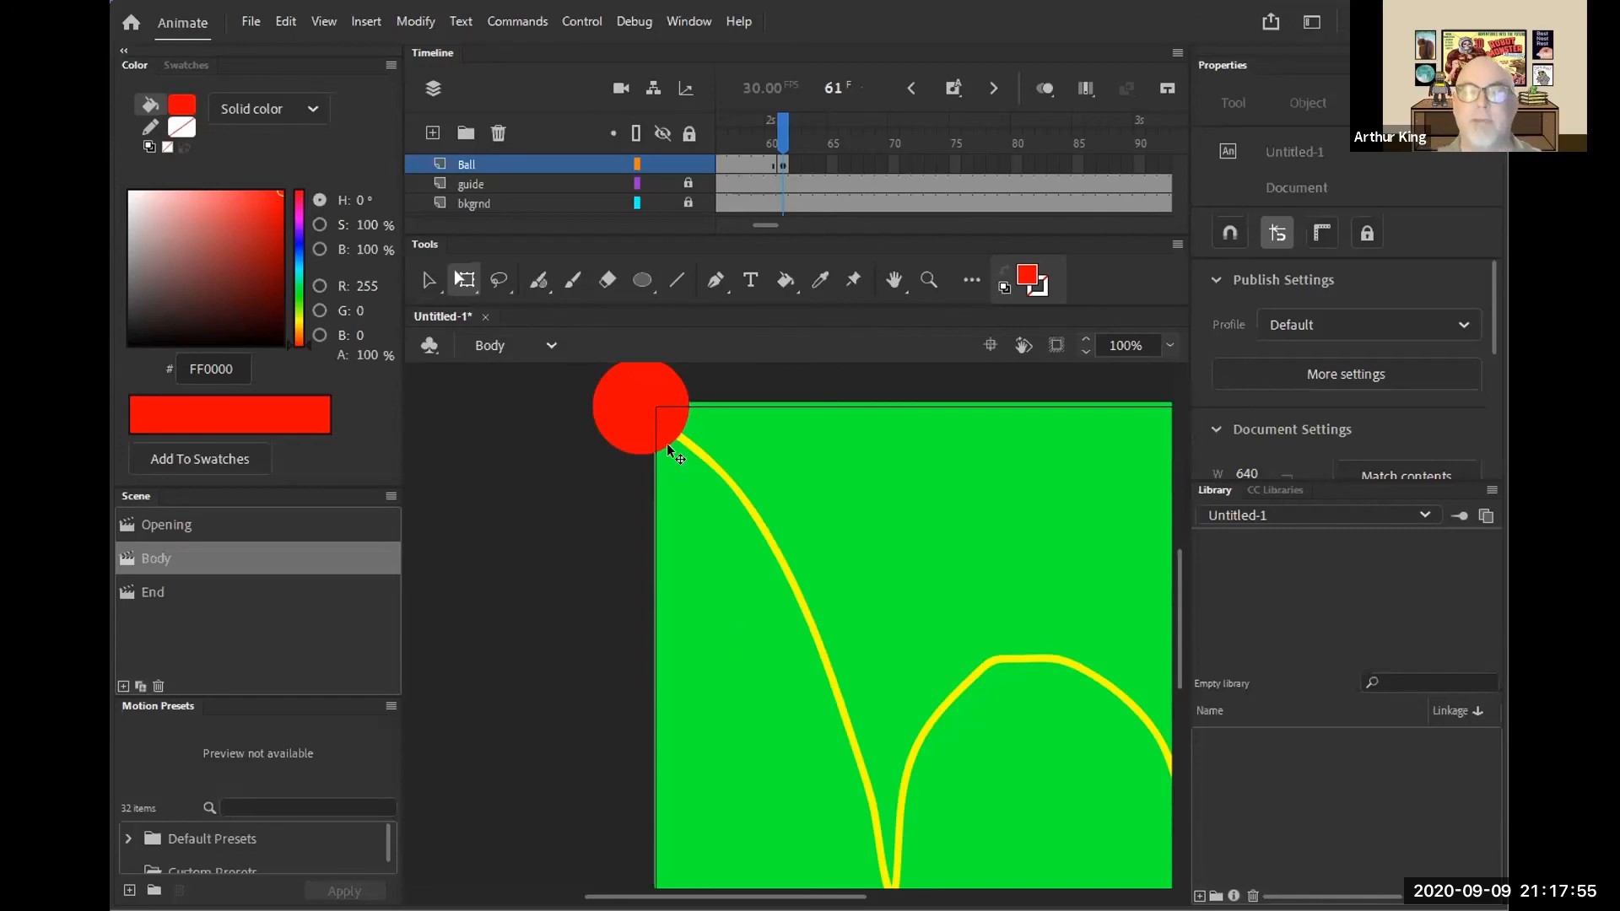
- Copy the Ball layer's frame 61 to frame 62 and move the ball along the guide path to about X -1, Y 0
{"action": "right_click", "coordinate": [781, 165]}
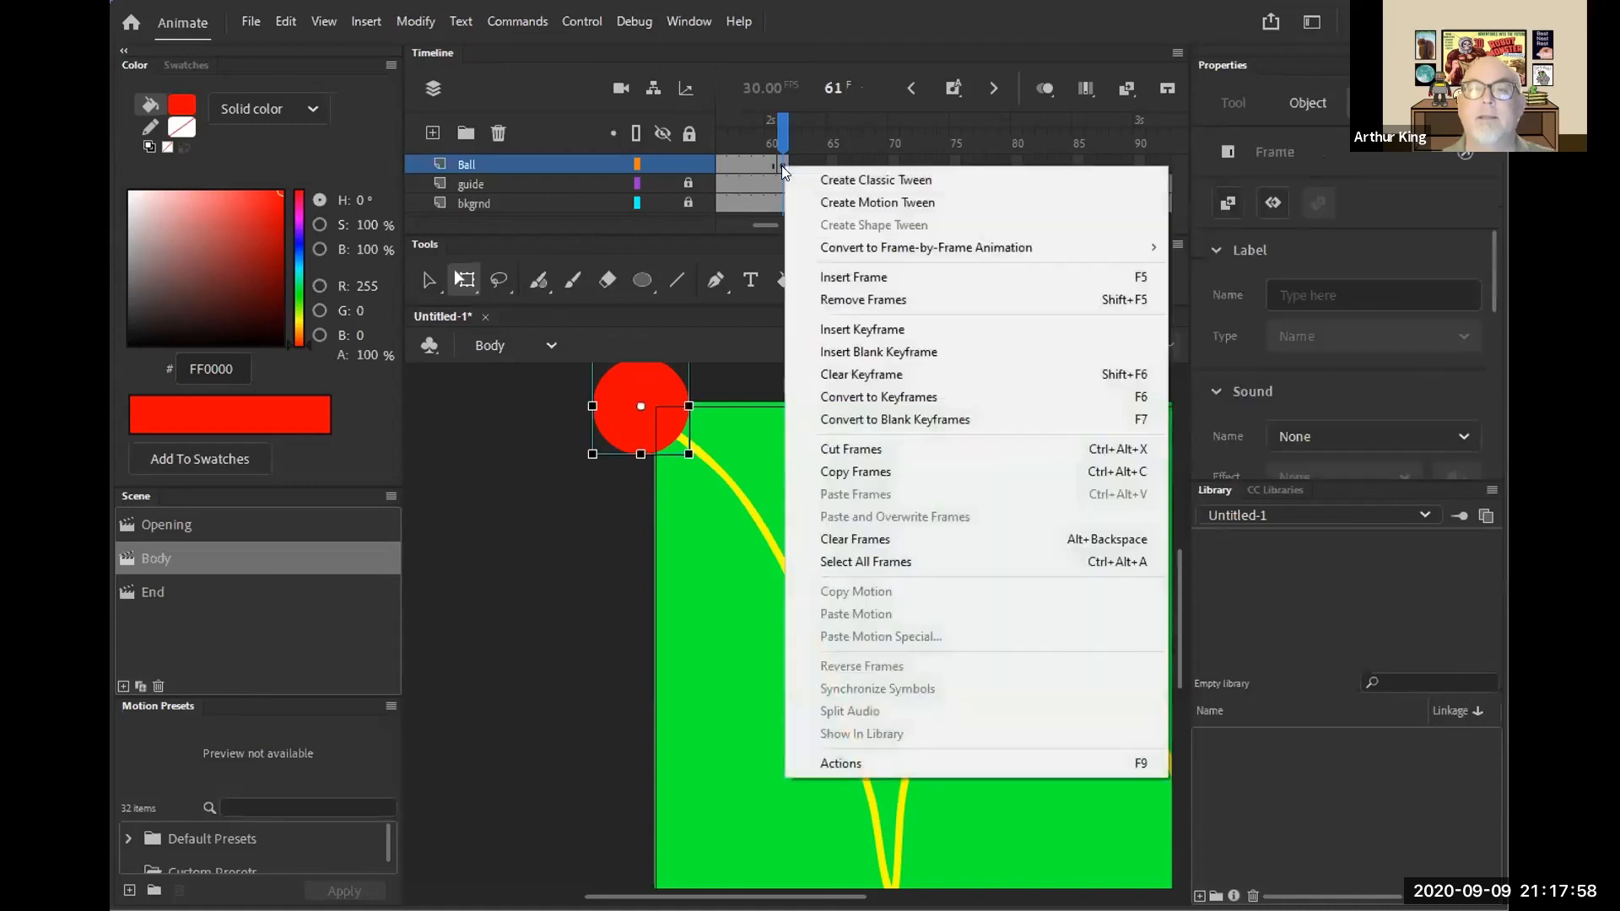
{"action": "left_click", "coordinate": [850, 472]}
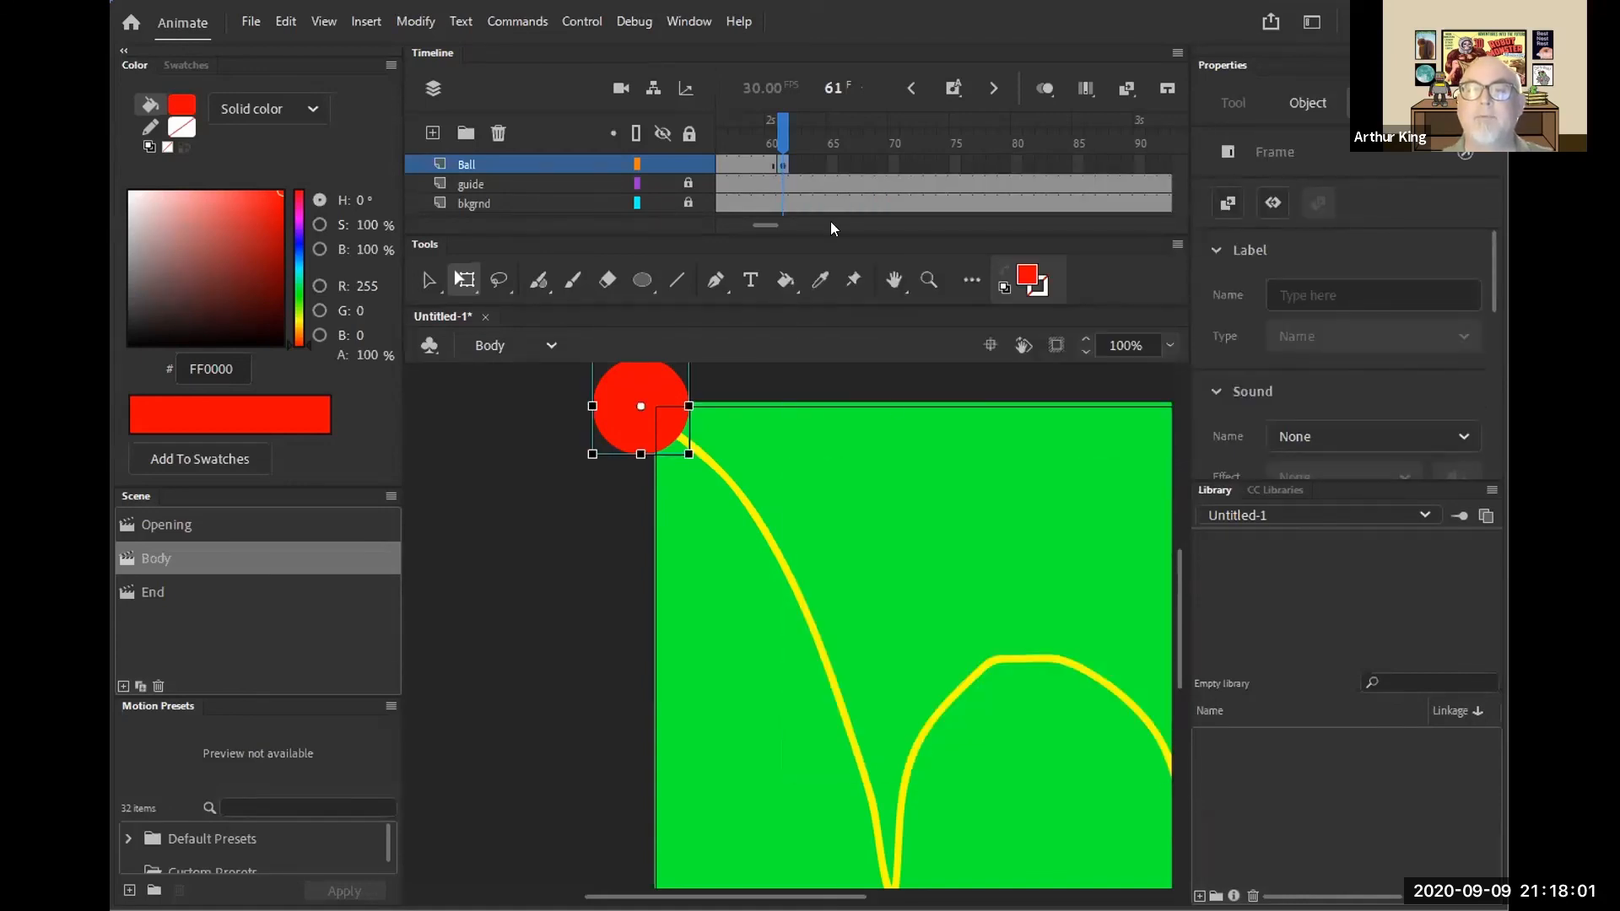
{"action": "left_click", "coordinate": [793, 164]}
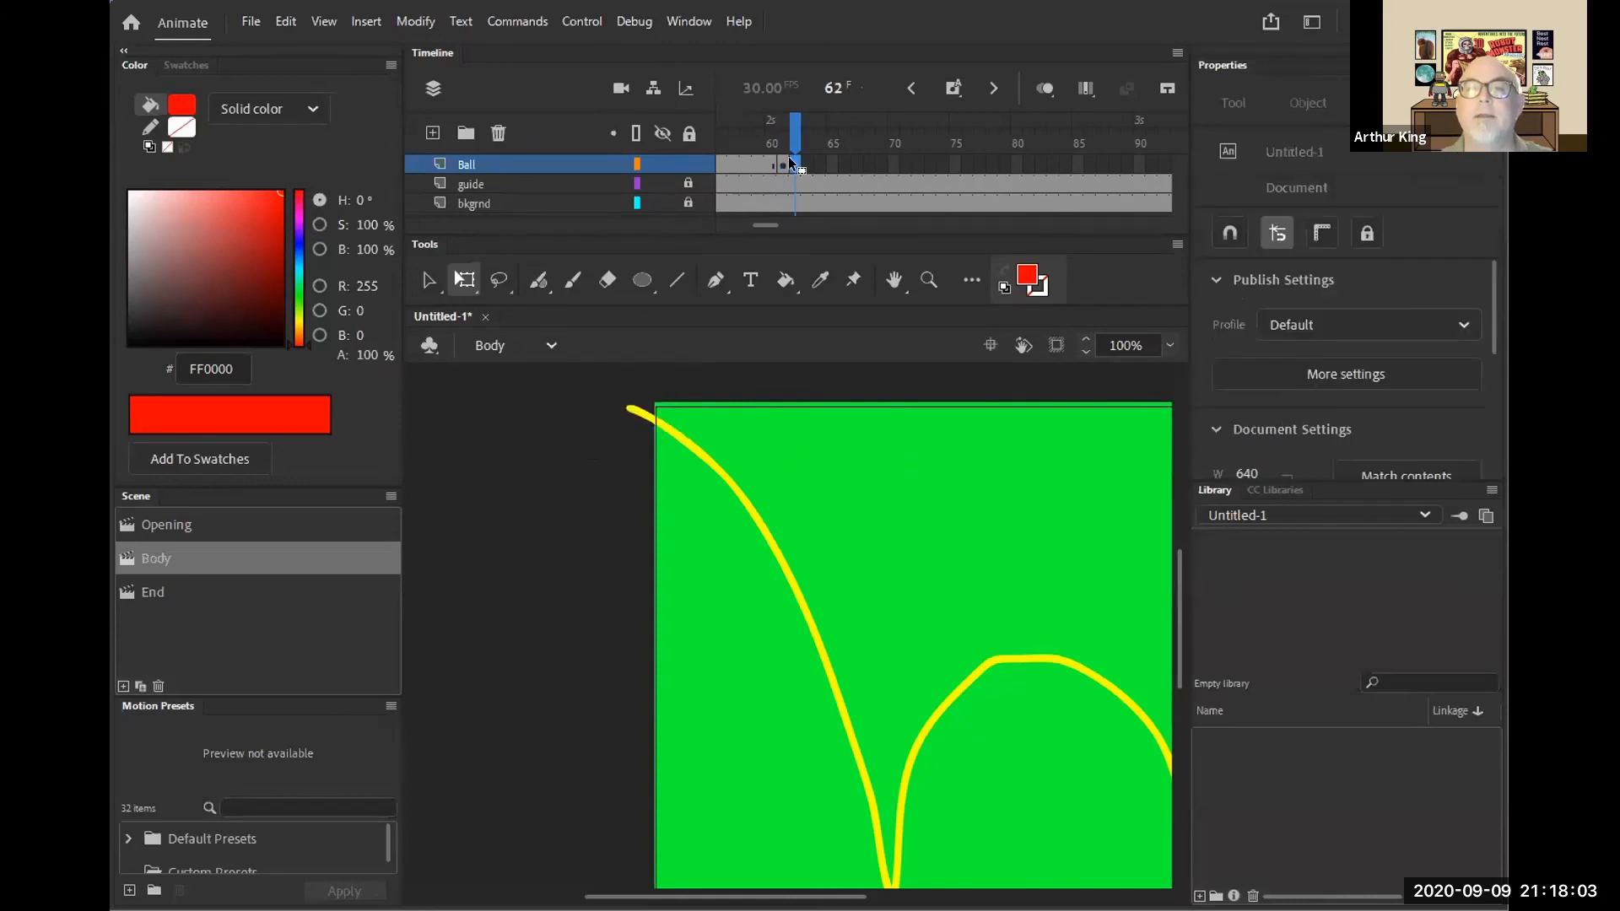
{"action": "right_click", "coordinate": [790, 161]}
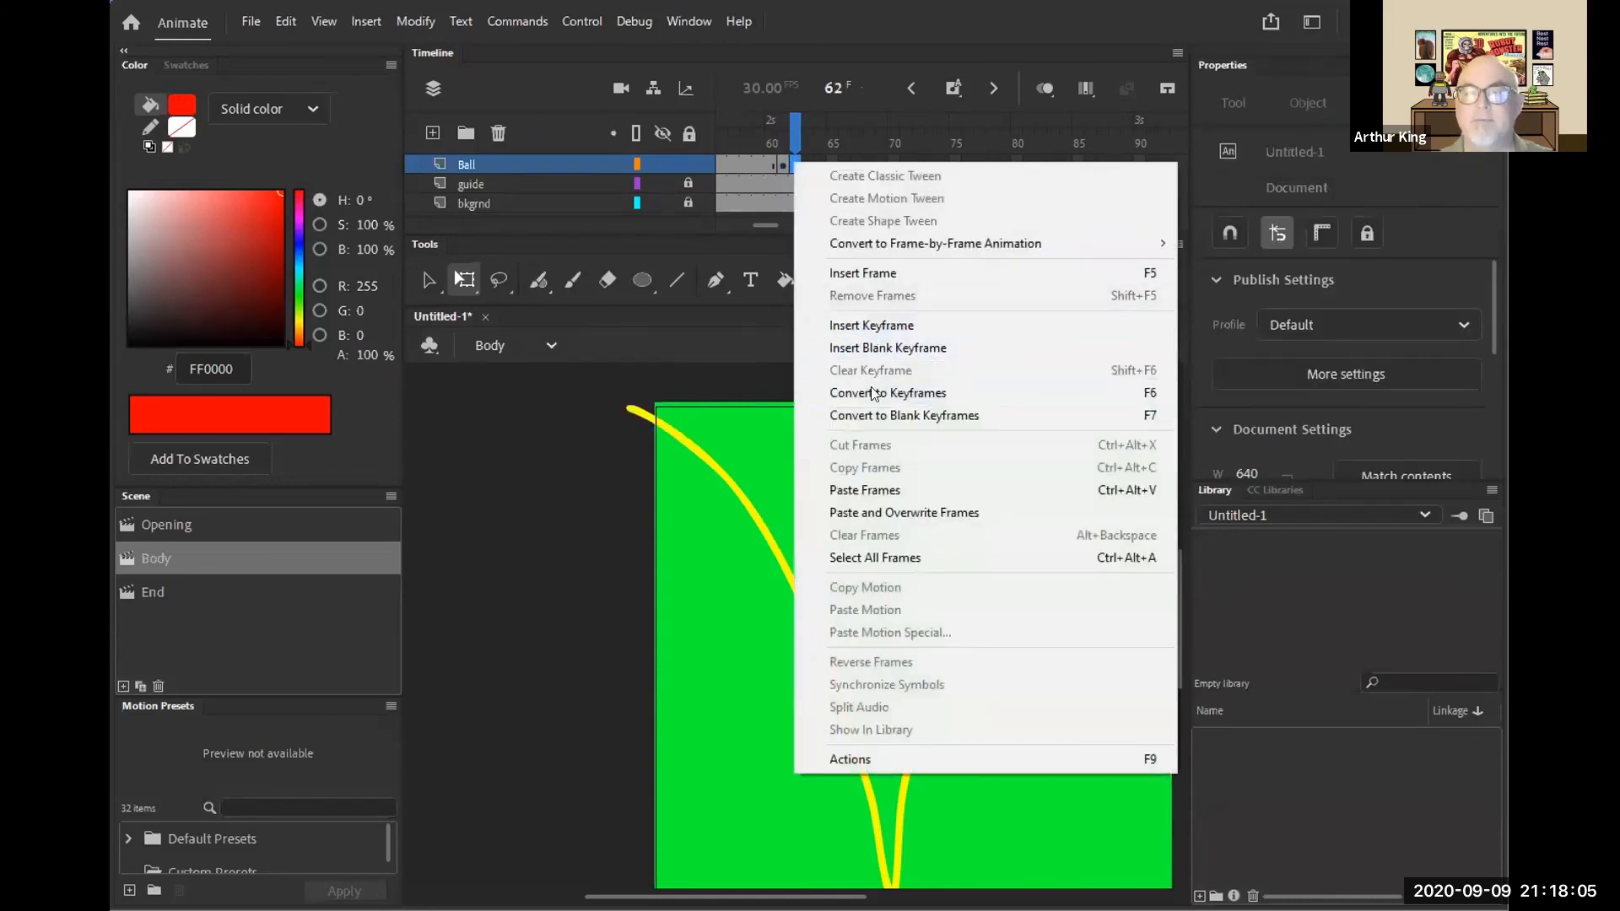
{"action": "left_click", "coordinate": [869, 493]}
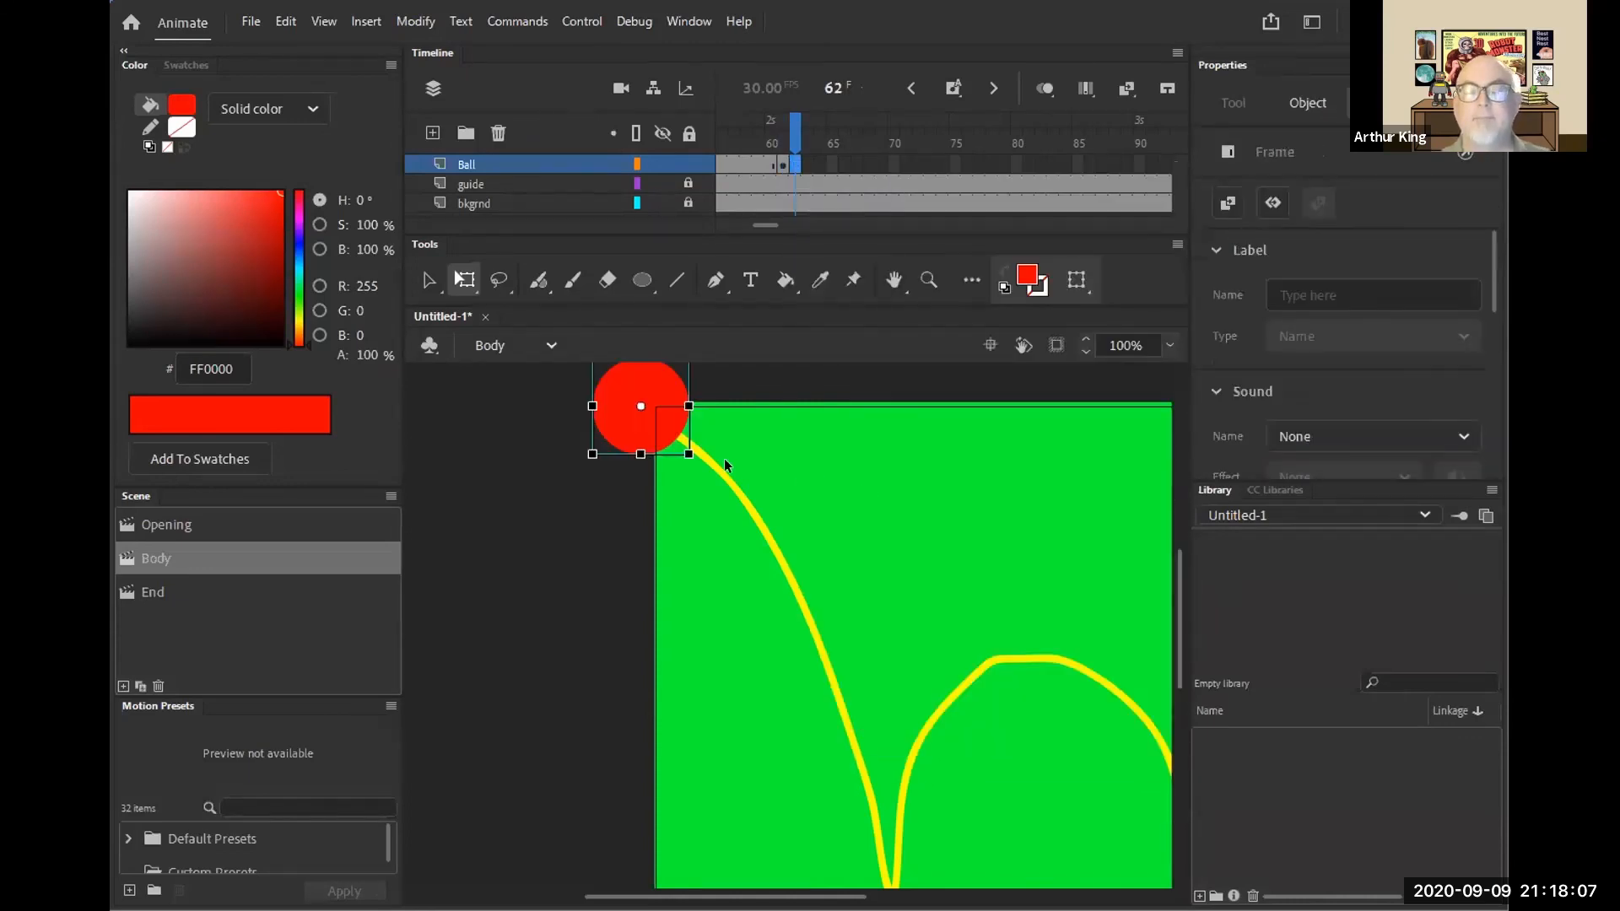
{"action": "left_click_drag", "start_coordinate": [675, 419], "coordinate": [735, 459]}
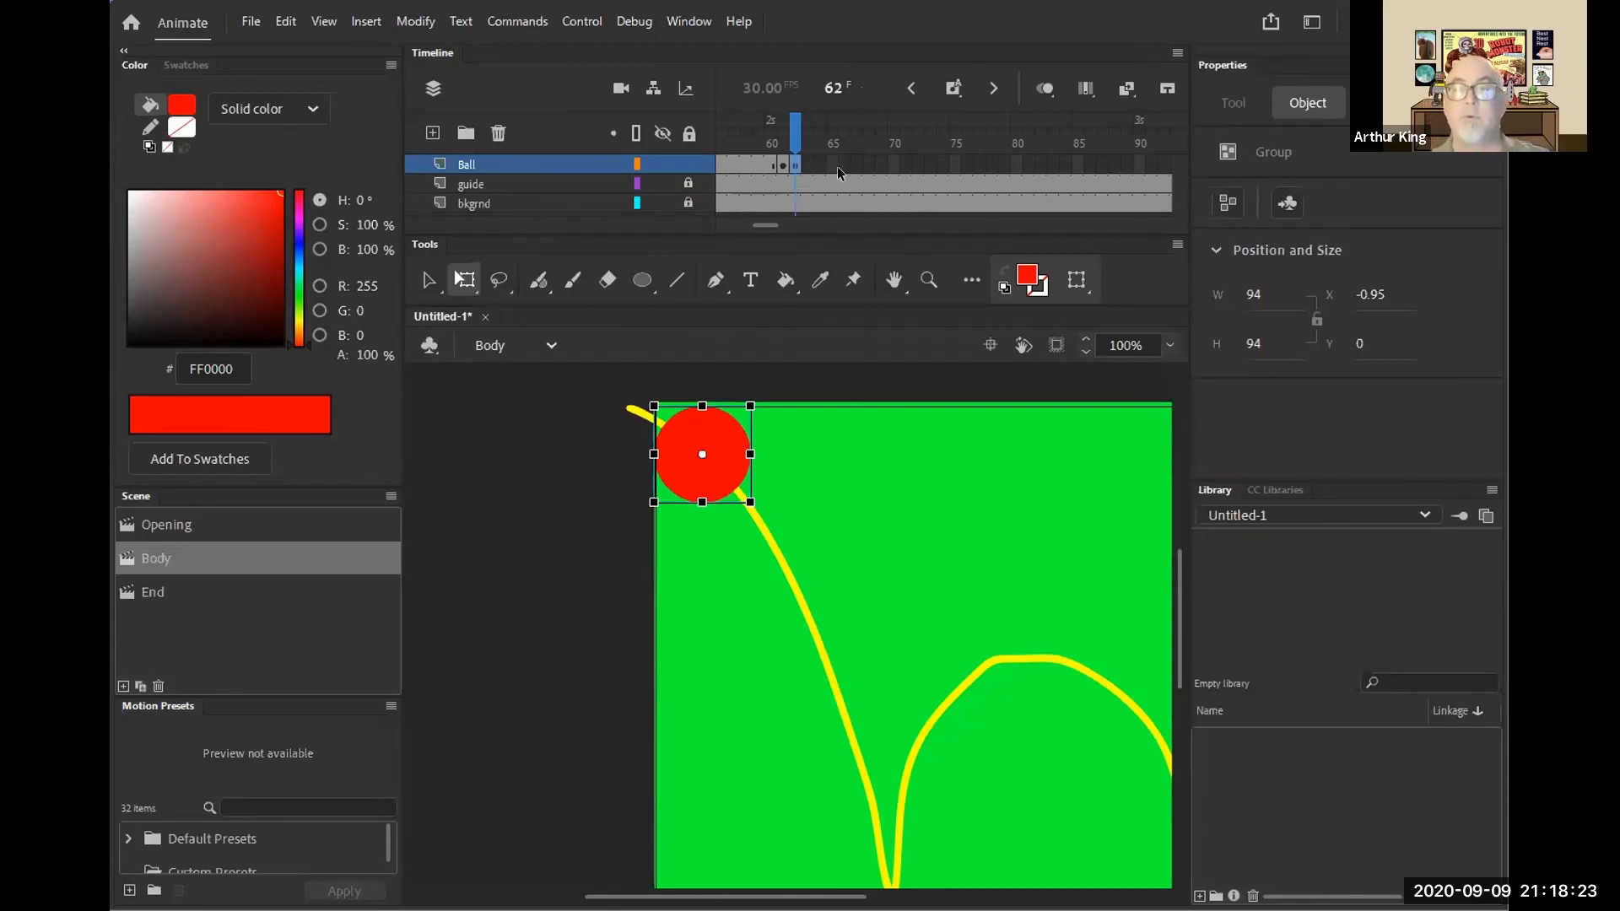
- Paste the copied frame at frame 63 of the Ball layer and move the ball down the guide path to about X 44, Y 65
{"action": "right_click", "coordinate": [805, 164]}
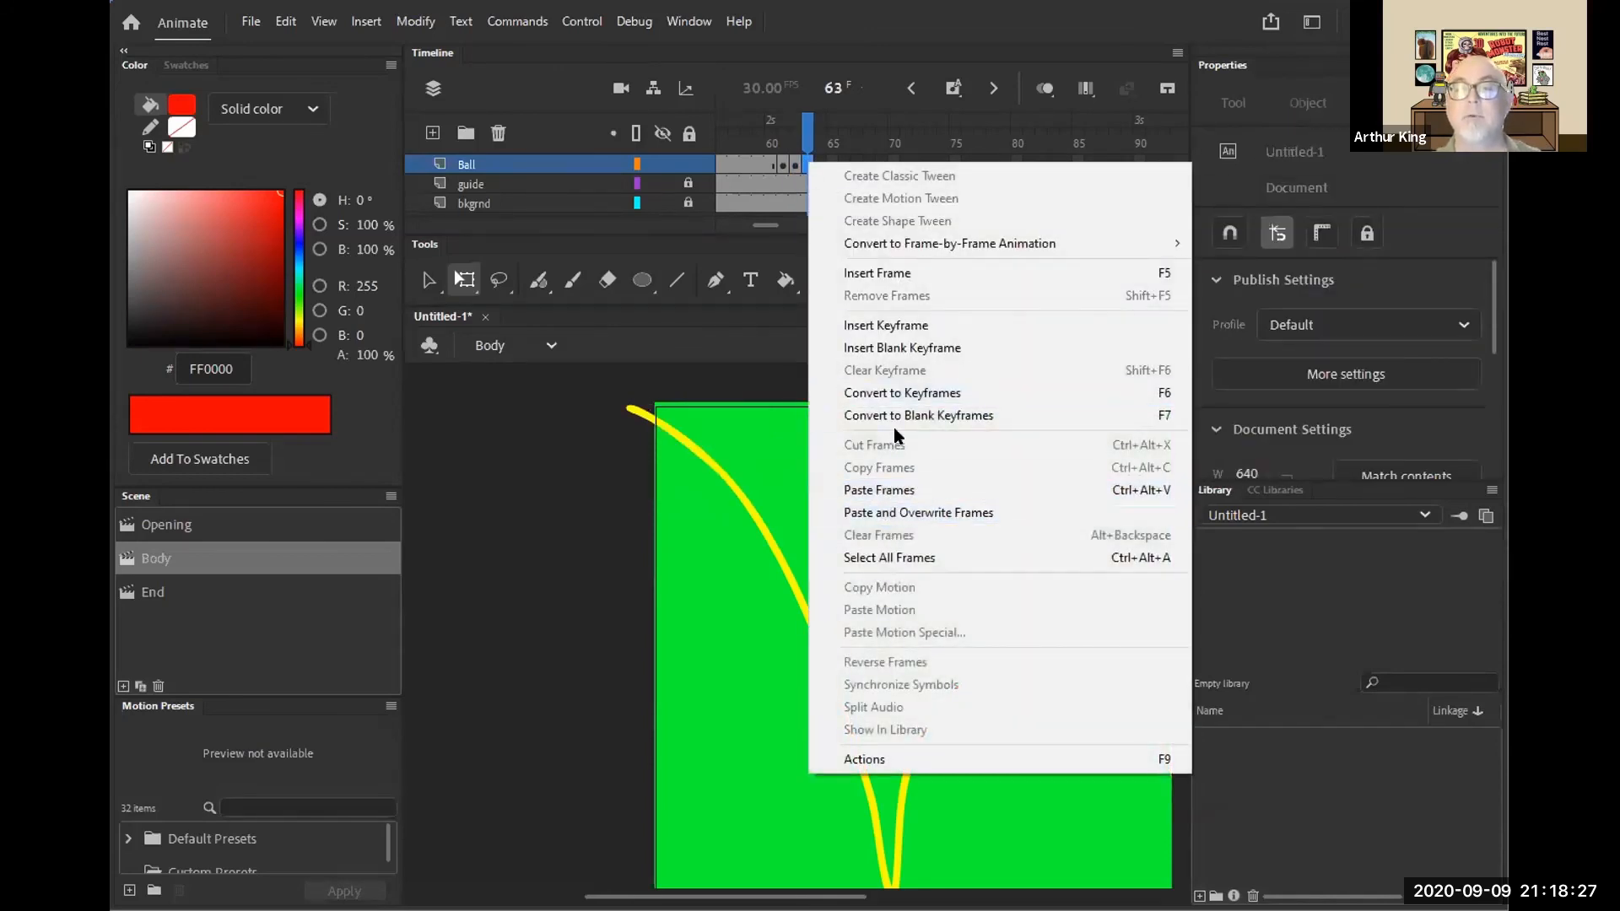
{"action": "left_click", "coordinate": [880, 491]}
{"action": "left_click_drag", "start_coordinate": [680, 427], "coordinate": [775, 537]}
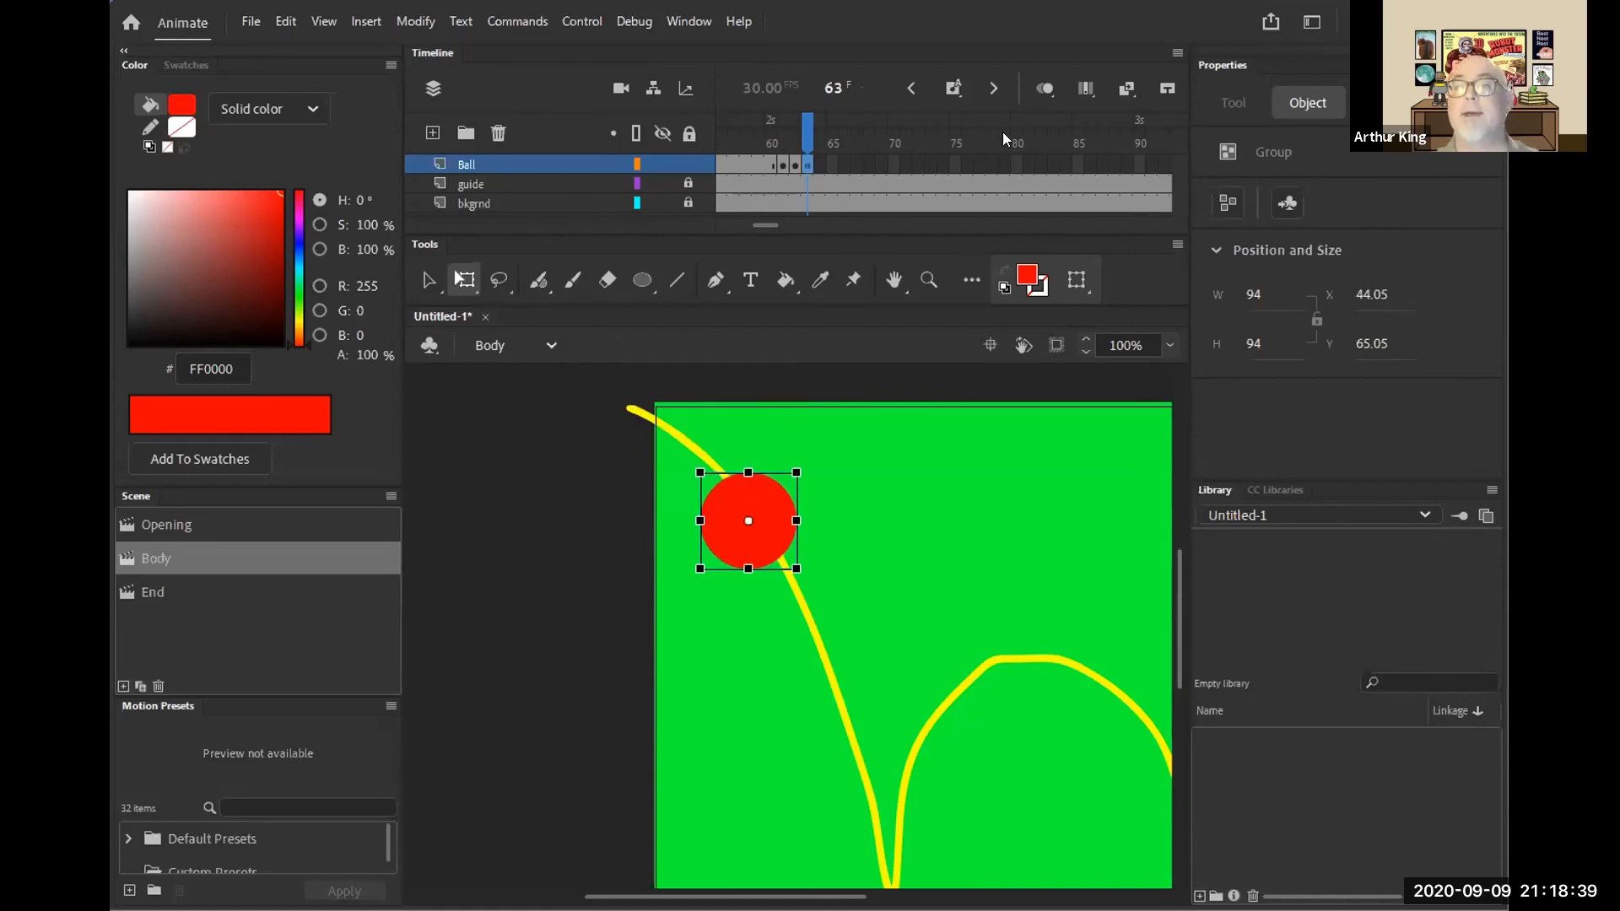
- Turn on Onion Skin for the selected range to show the neighbouring ball frames
{"action": "left_click", "coordinate": [1046, 91]}
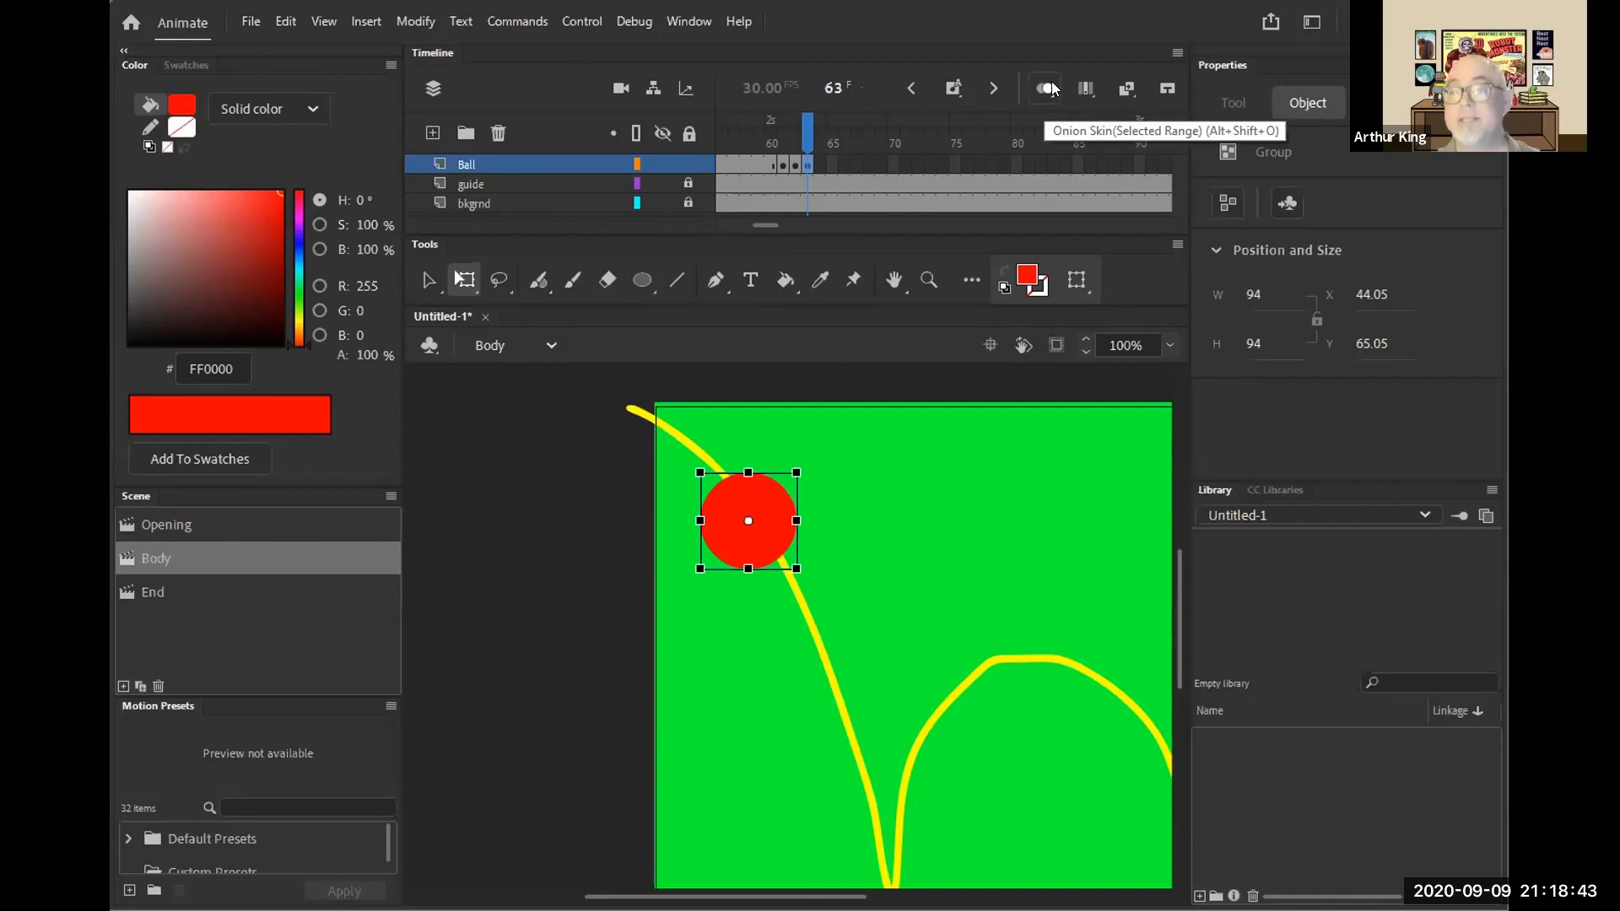
{"action": "left_click", "coordinate": [1044, 89]}
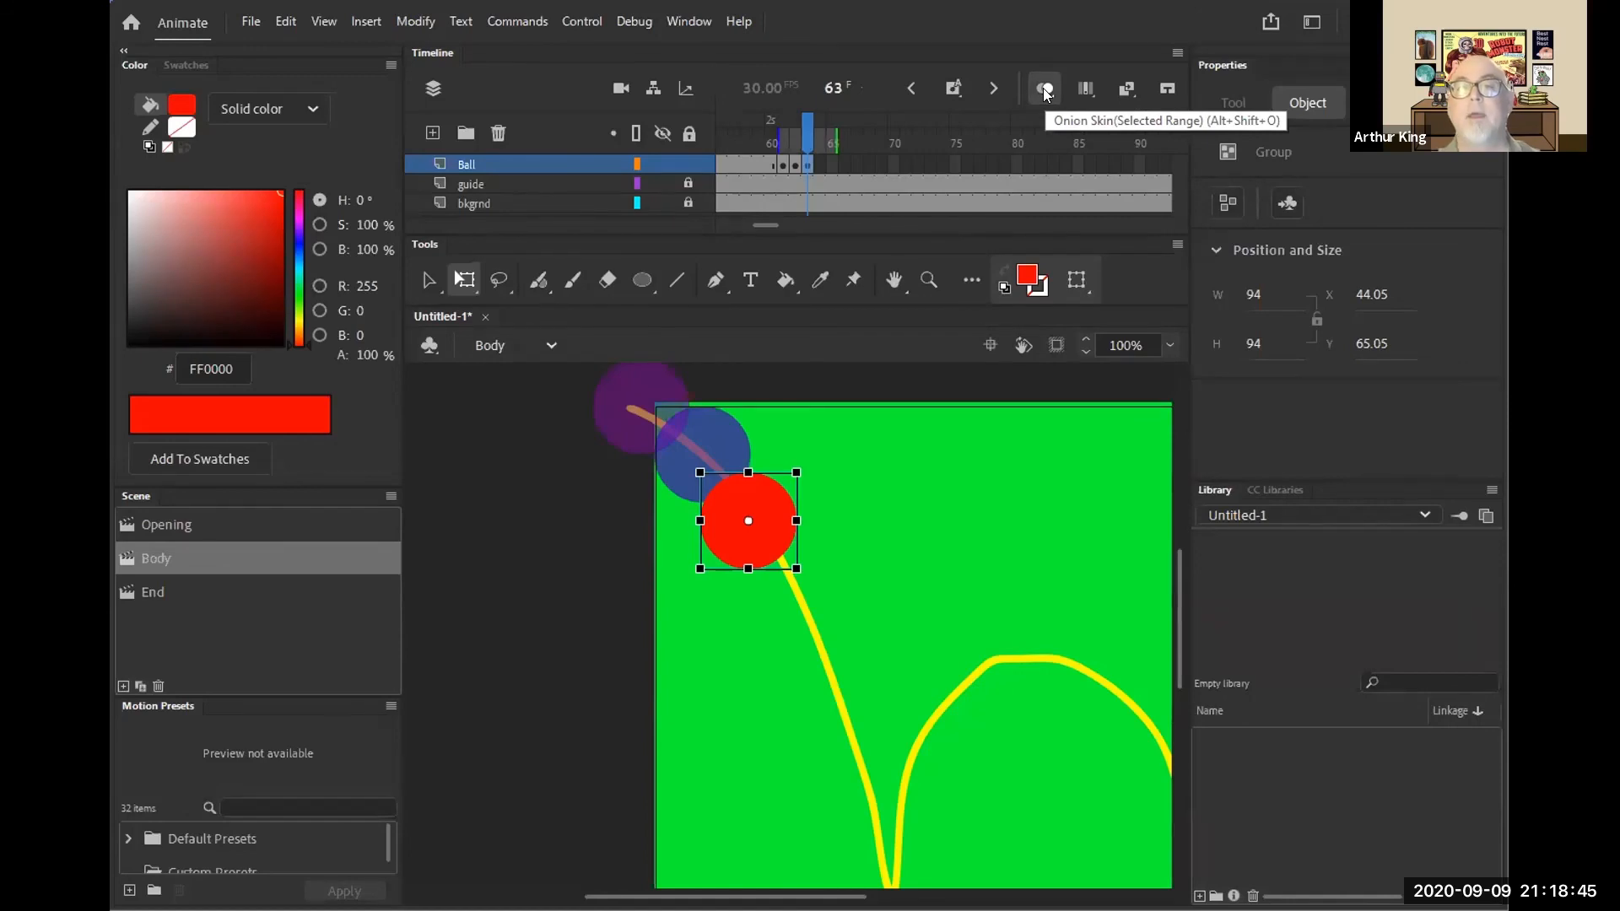